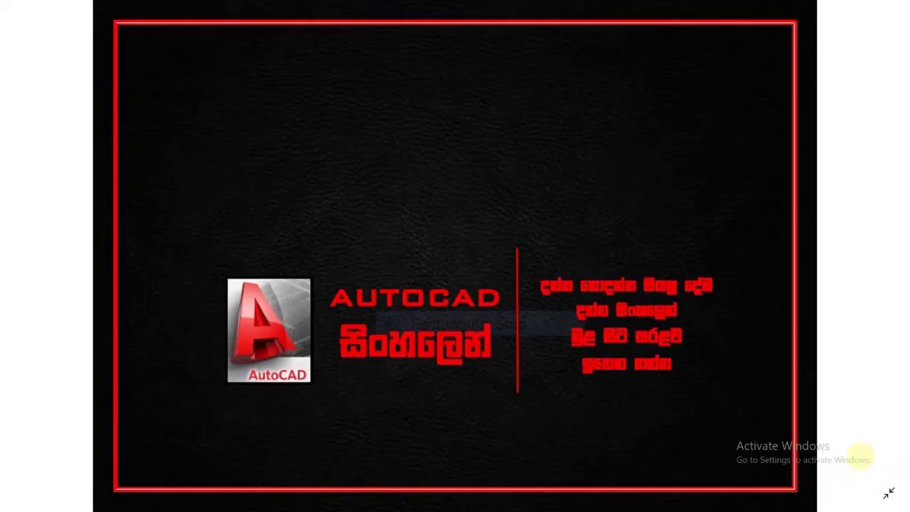
Leave the full-screen intro image and bring the AUTOCAD.dwg drawing window to the front
{"action": "left_click", "coordinate": [894, 480]}
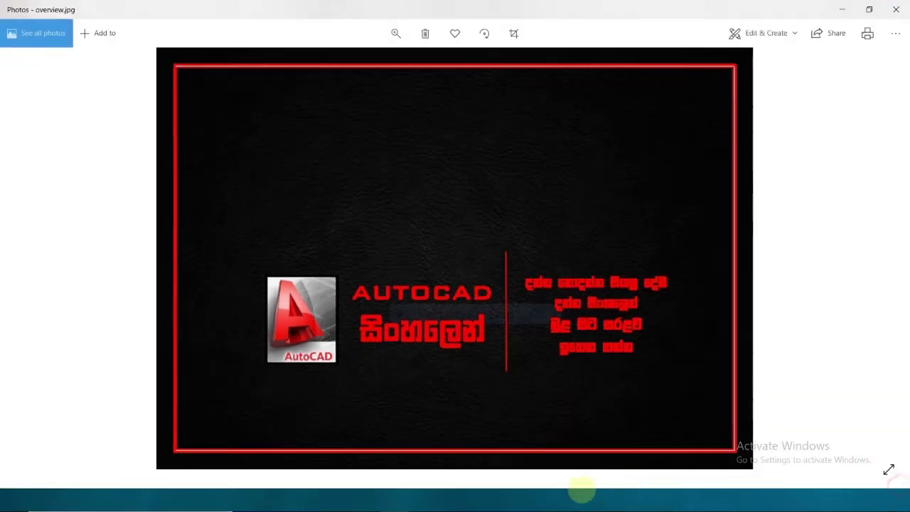
{"action": "left_click", "coordinate": [423, 499]}
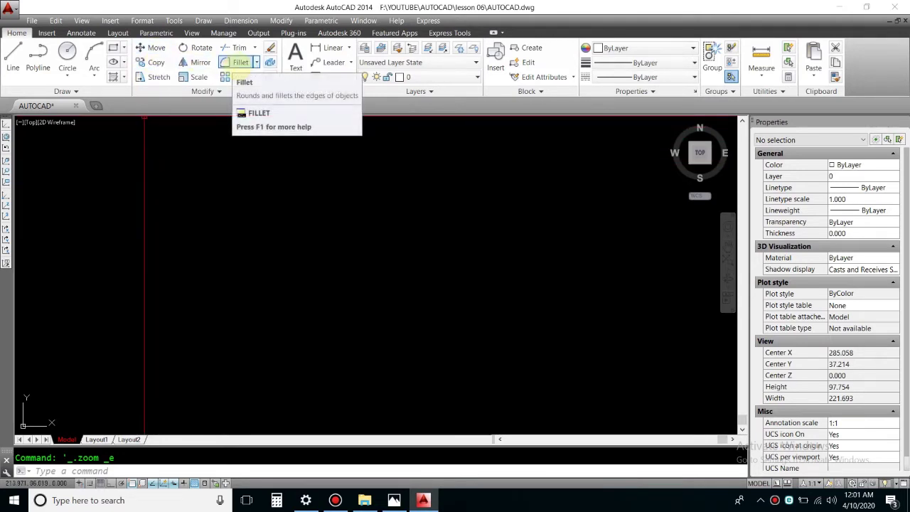
{"action": "mouse_move", "coordinate": [240, 77]}
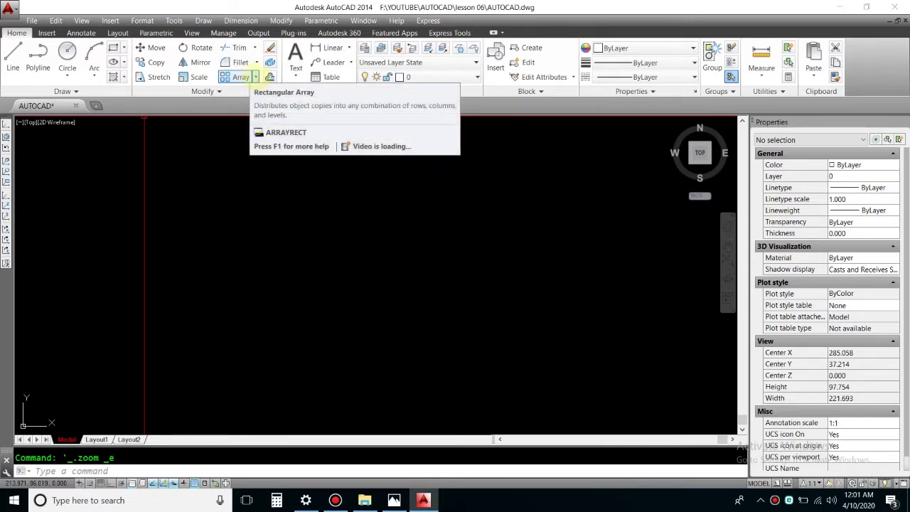
Drop down the Modify panel's Array list showing Rectangular, Path and Polar Array
{"action": "left_click", "coordinate": [256, 77]}
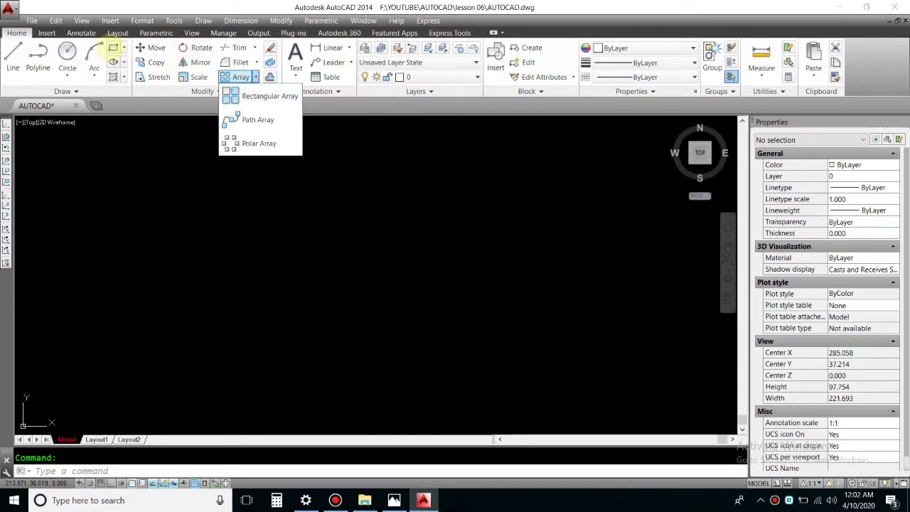
Draw a circle of radius 0.880 in the empty drawing
{"action": "left_click", "coordinate": [67, 51]}
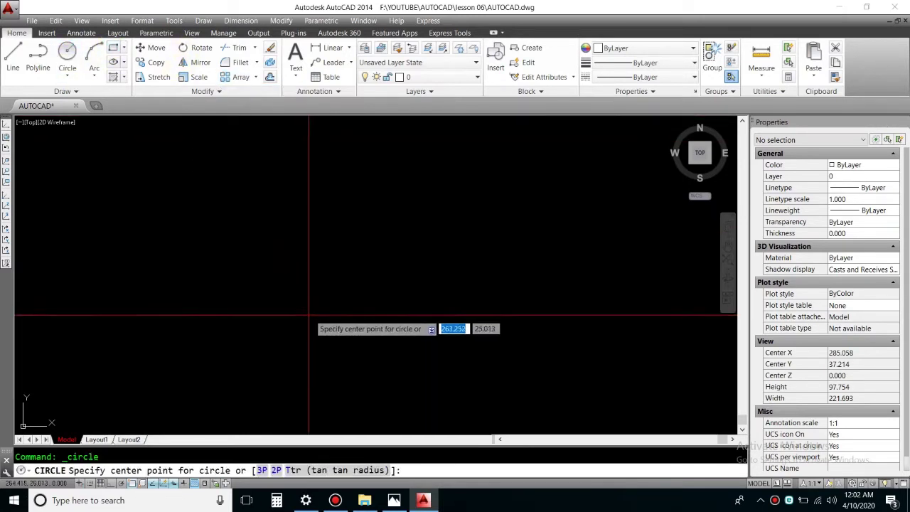
{"action": "scroll", "coordinate": [309, 315], "scroll_direction": "up", "scroll_amount": 5}
{"action": "key", "text": "Escape"}
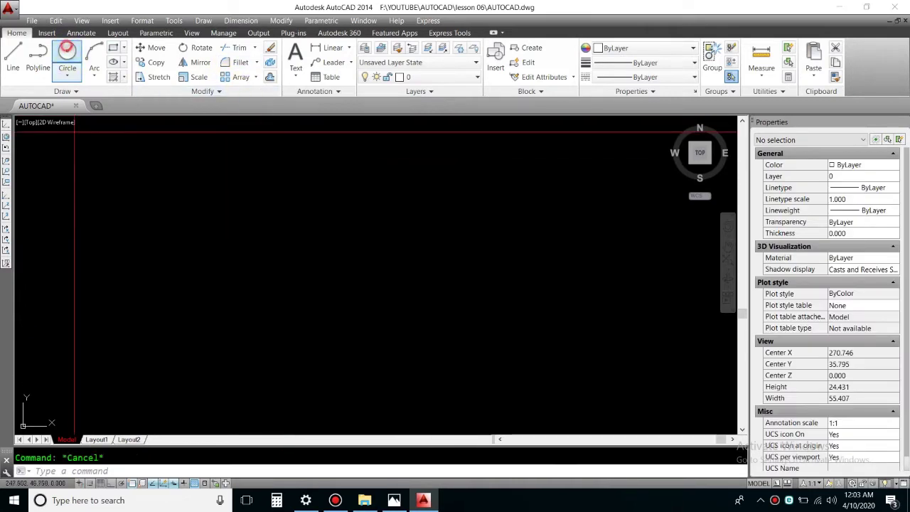
{"action": "left_click", "coordinate": [67, 51]}
{"action": "scroll", "coordinate": [313, 380], "scroll_direction": "up", "scroll_amount": 2}
{"action": "left_click", "coordinate": [300, 377]}
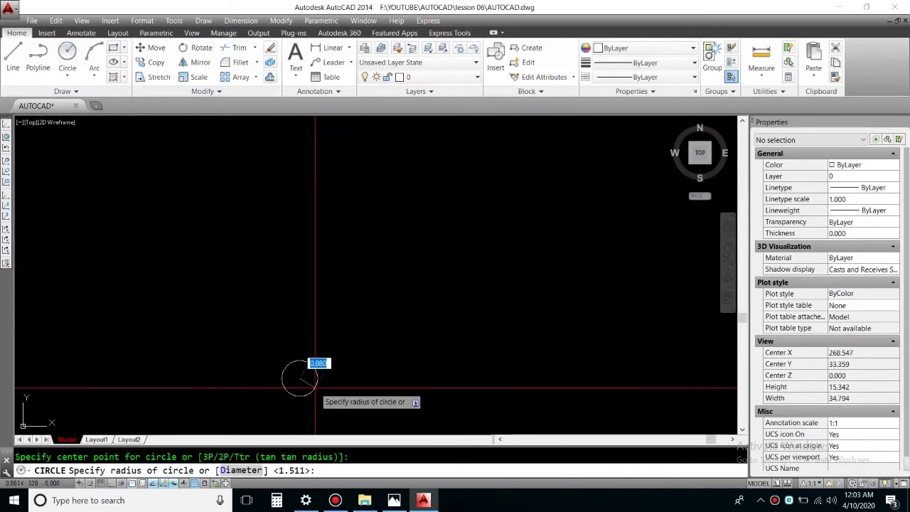
{"action": "left_click", "coordinate": [315, 389]}
{"action": "scroll", "coordinate": [306, 410], "scroll_direction": "up", "scroll_amount": 3}
Change the new circle's colour to Green
{"action": "left_click_drag", "start_coordinate": [355, 270], "coordinate": [298, 421]}
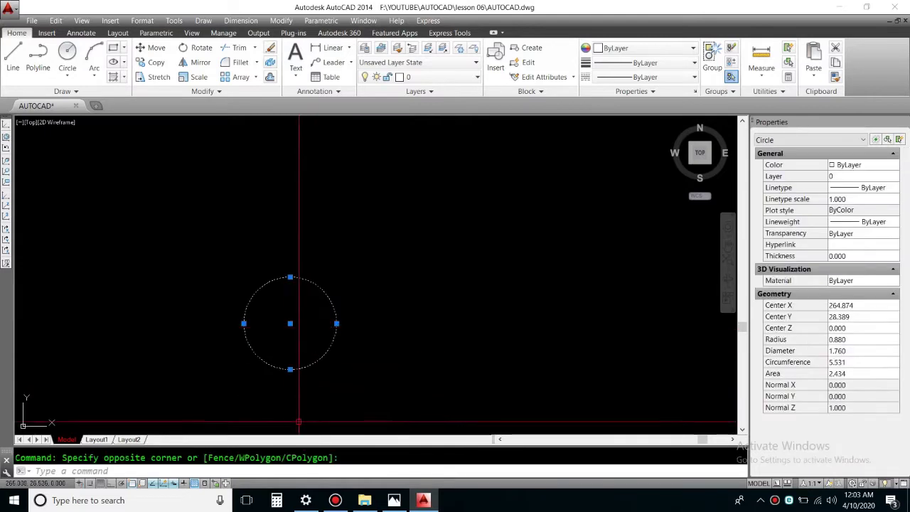
{"action": "left_click", "coordinate": [618, 47]}
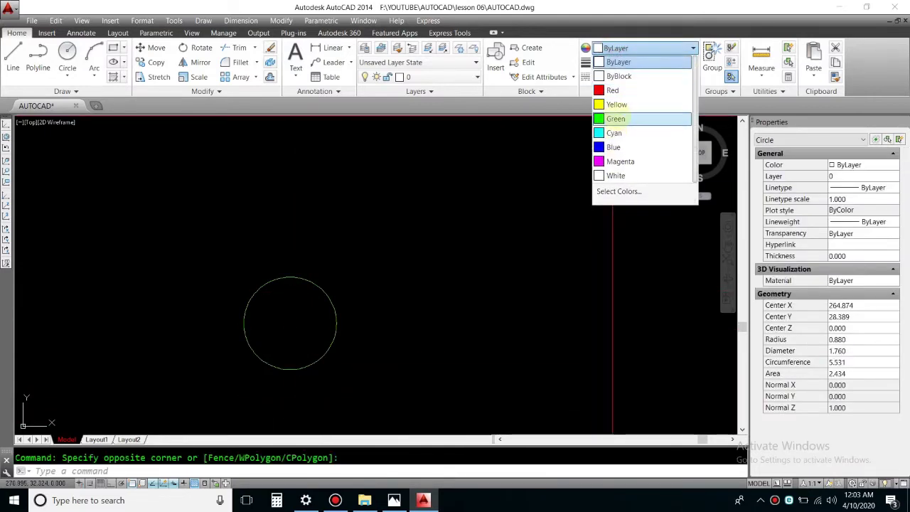
{"action": "left_click", "coordinate": [615, 119]}
{"action": "key", "text": "Escape"}
Recentre the view on the green circle and start a rectangular array
{"action": "mouse_move", "coordinate": [319, 319]}
{"action": "middle_mouse_down"}
{"action": "mouse_move", "coordinate": [377, 325]}
{"action": "mouse_move", "coordinate": [320, 349]}
{"action": "middle_mouse_up"}
{"action": "scroll", "coordinate": [380, 318], "scroll_direction": "down", "scroll_amount": 3}
{"action": "scroll", "coordinate": [321, 343], "scroll_direction": "up", "scroll_amount": 2}
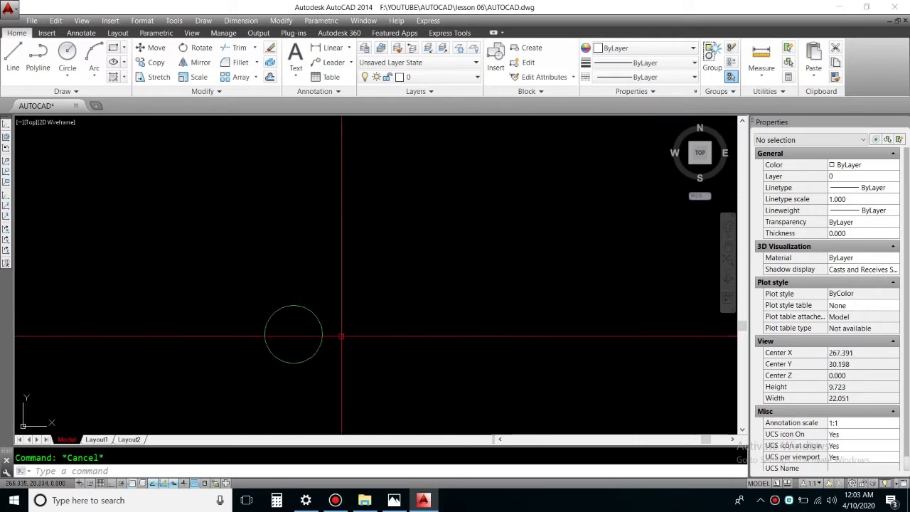
{"action": "left_click", "coordinate": [319, 338]}
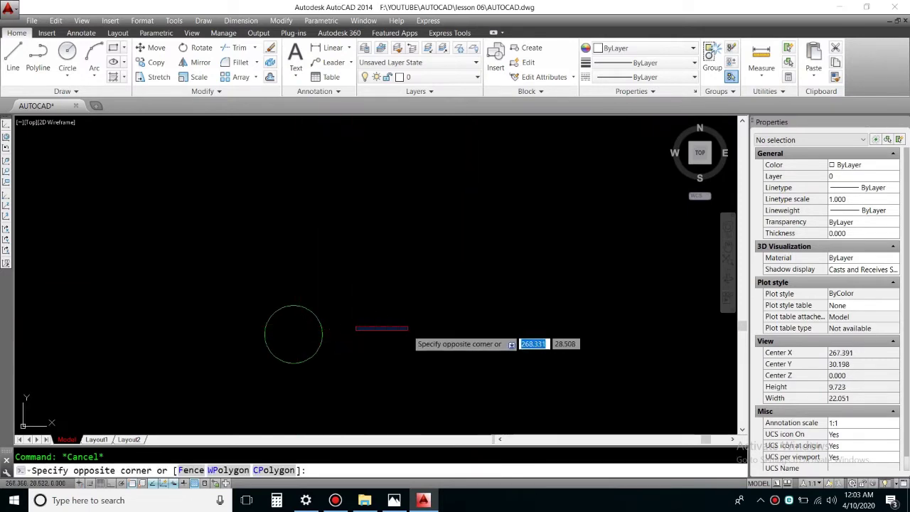
{"action": "left_click", "coordinate": [241, 76]}
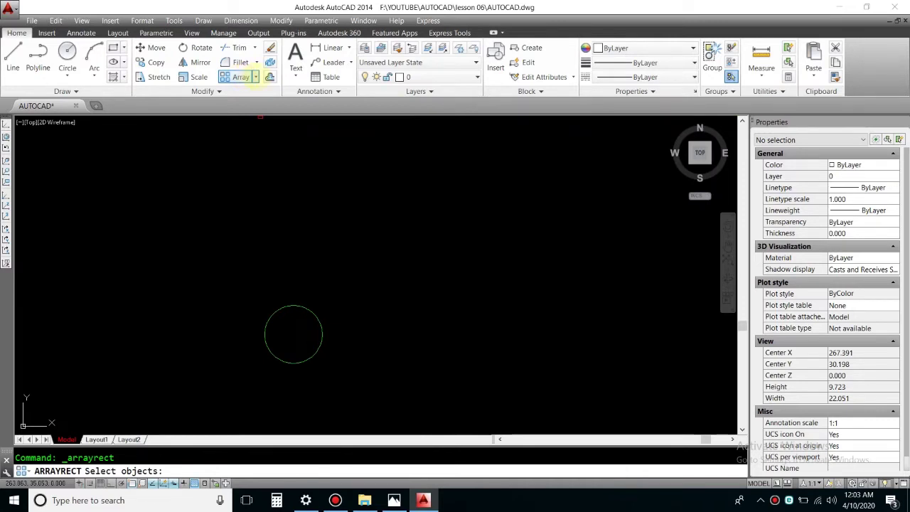
Array the green circle with the default 4 columns by 3 rows, 2.641 apart
{"action": "left_click", "coordinate": [256, 76]}
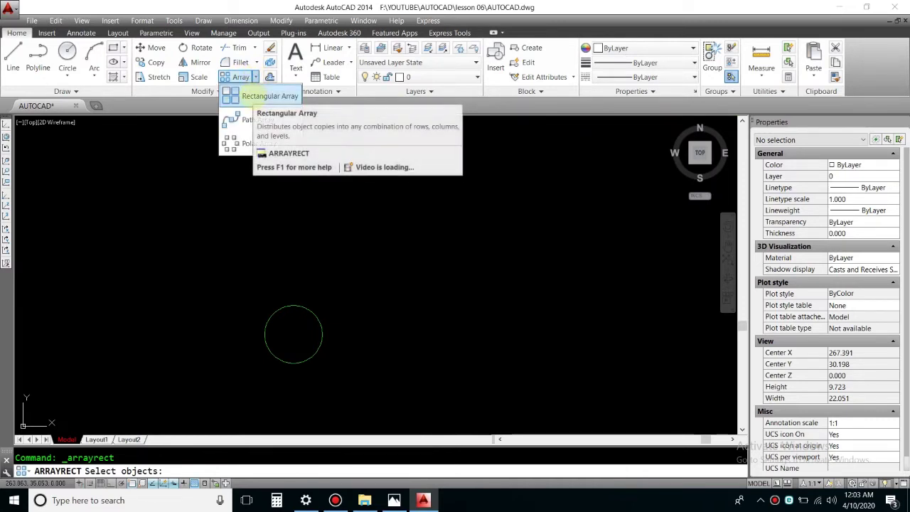
{"action": "left_click", "coordinate": [252, 96]}
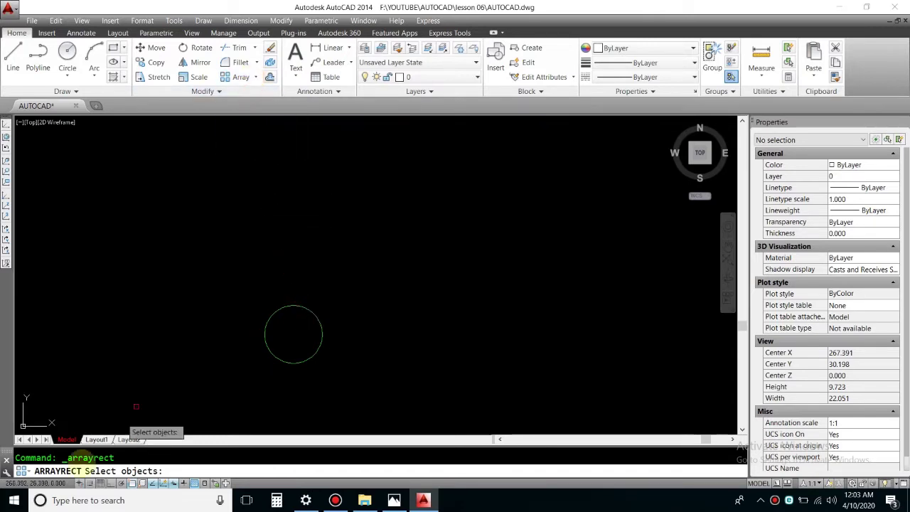
{"action": "left_click", "coordinate": [293, 306]}
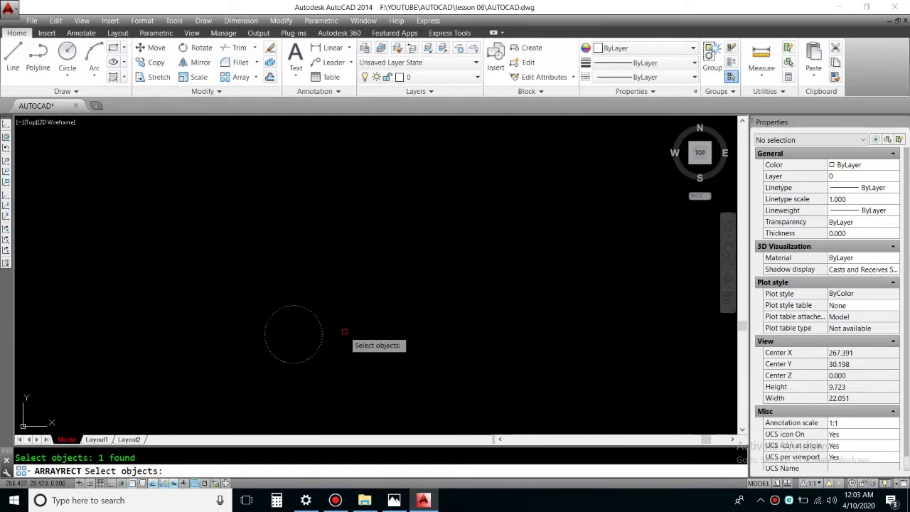
{"action": "key", "text": "Return"}
{"action": "middle_click_drag", "start_coordinate": [340, 365], "coordinate": [328, 386]}
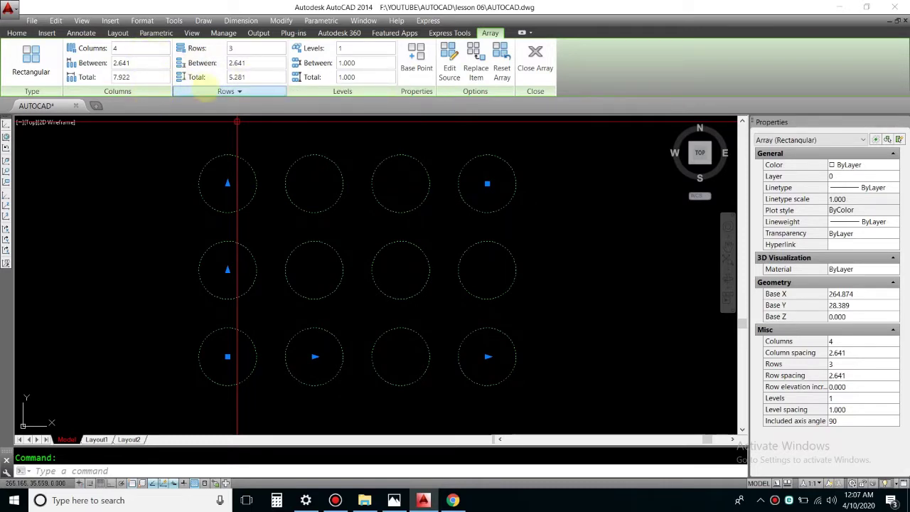
Change the array to 5 columns and 5 rows, both spaced 5, and close the array editor
{"action": "left_click", "coordinate": [136, 48]}
{"action": "type", "text": "5"}
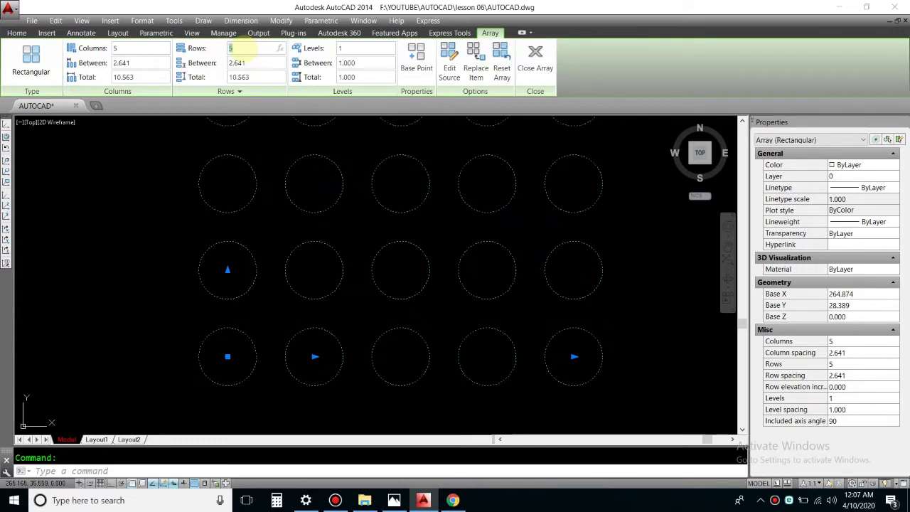
{"action": "left_click", "coordinate": [500, 320]}
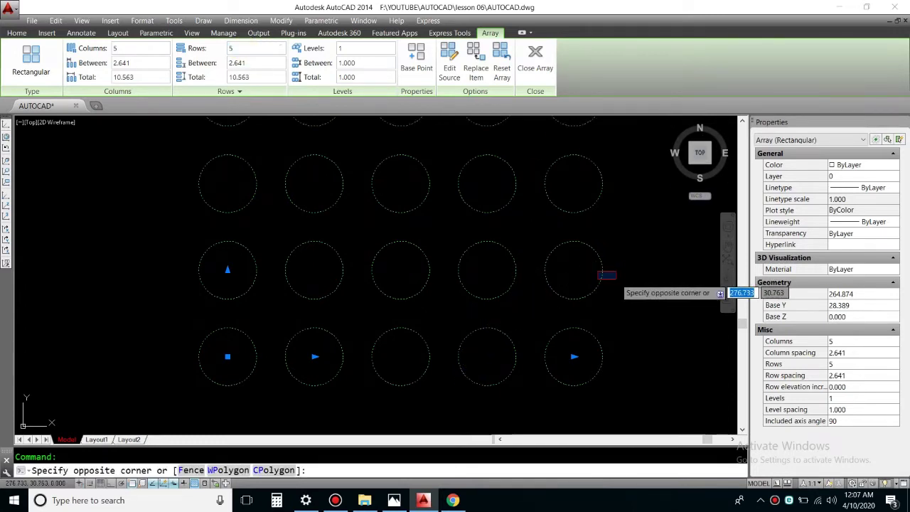
{"action": "scroll", "coordinate": [571, 292], "scroll_direction": "down", "scroll_amount": 4}
{"action": "middle_click_drag", "start_coordinate": [534, 247], "coordinate": [508, 278]}
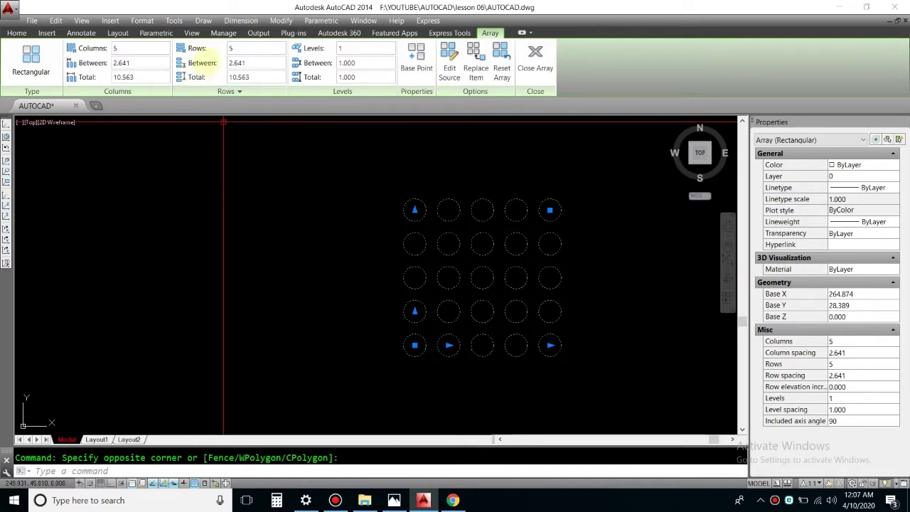
{"action": "left_click", "coordinate": [134, 65]}
{"action": "type", "text": "5"}
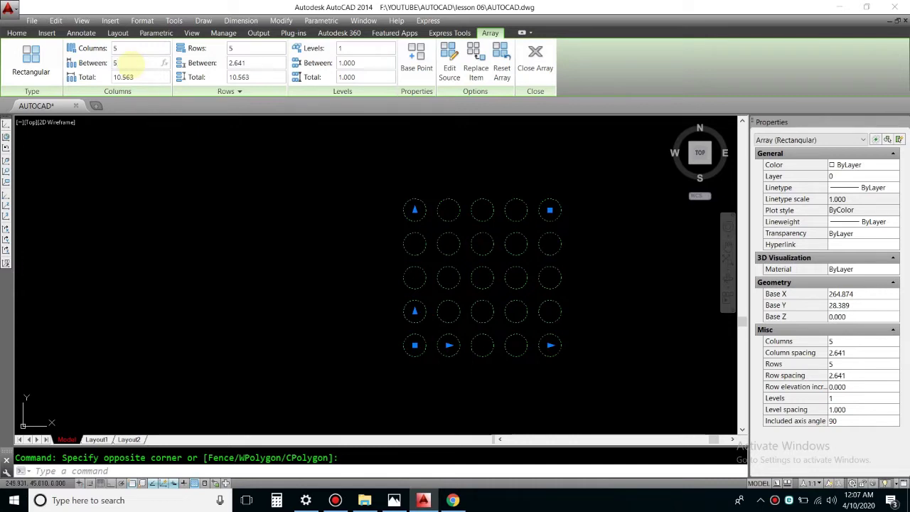
{"action": "key", "text": "Return"}
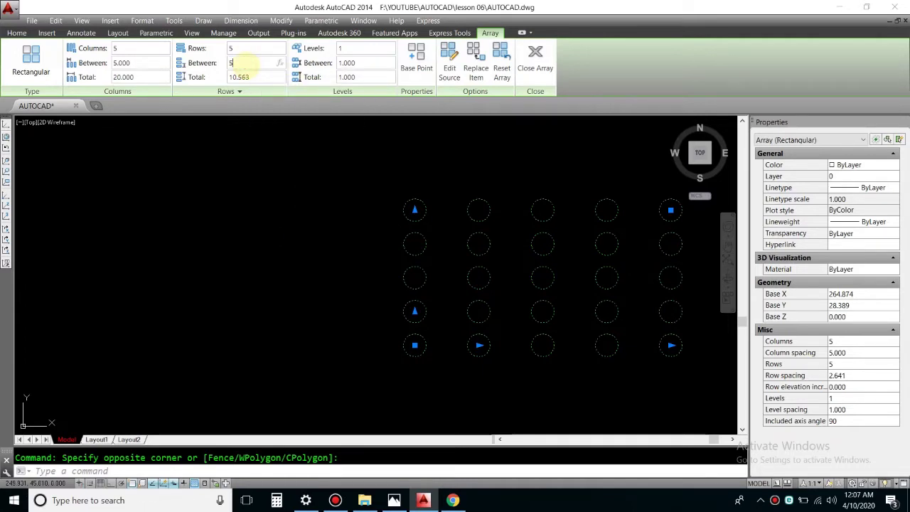
{"action": "key", "text": "Return"}
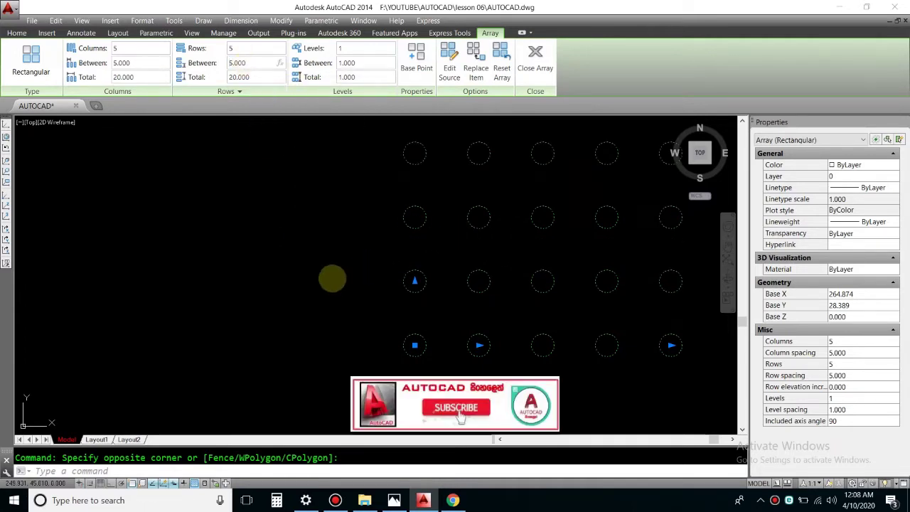
{"action": "middle_click_drag", "start_coordinate": [489, 265], "coordinate": [345, 257]}
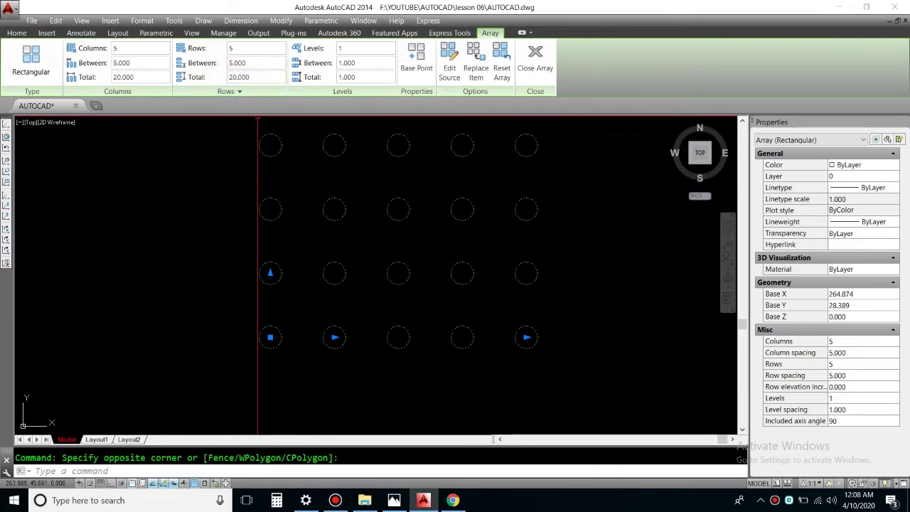
{"action": "scroll", "coordinate": [434, 305], "scroll_direction": "down", "scroll_amount": 3}
{"action": "scroll", "coordinate": [331, 278], "scroll_direction": "down", "scroll_amount": 1}
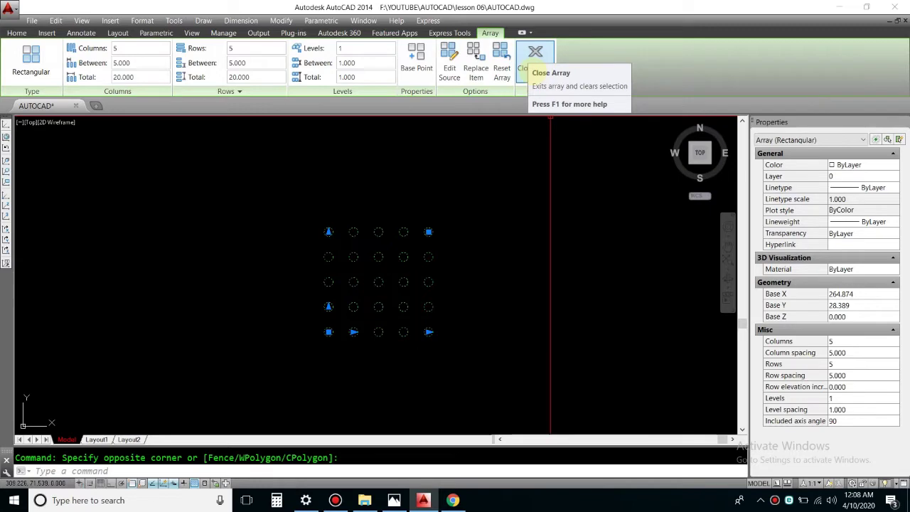
{"action": "left_click", "coordinate": [535, 75]}
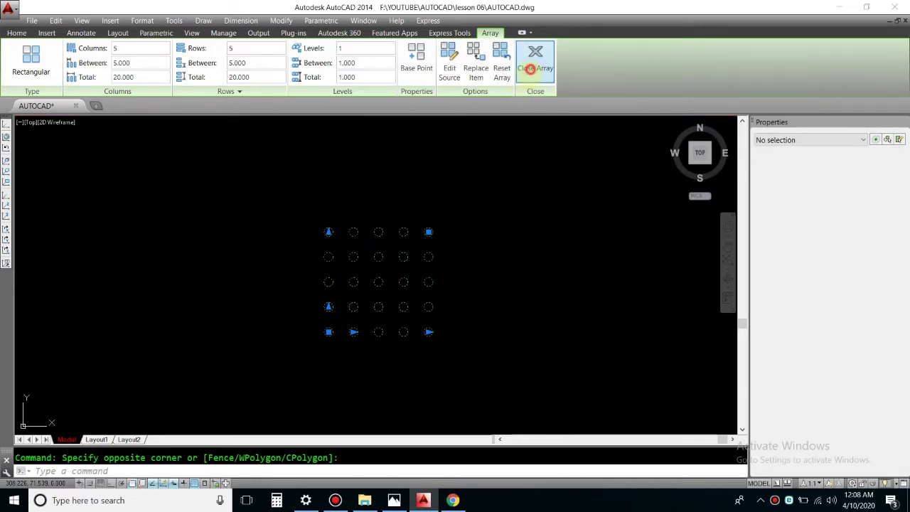
Reposition the view and select, then deselect, the 5×5 circle array
{"action": "scroll", "coordinate": [260, 199], "scroll_direction": "up", "scroll_amount": 3}
{"action": "scroll", "coordinate": [263, 315], "scroll_direction": "down", "scroll_amount": 1}
{"action": "middle_click_drag", "start_coordinate": [257, 307], "coordinate": [333, 329]}
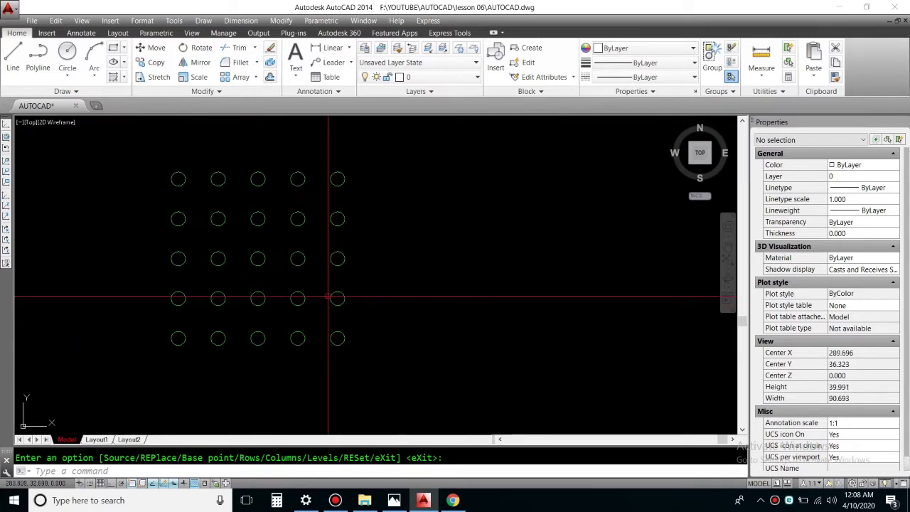
{"action": "left_click", "coordinate": [342, 332]}
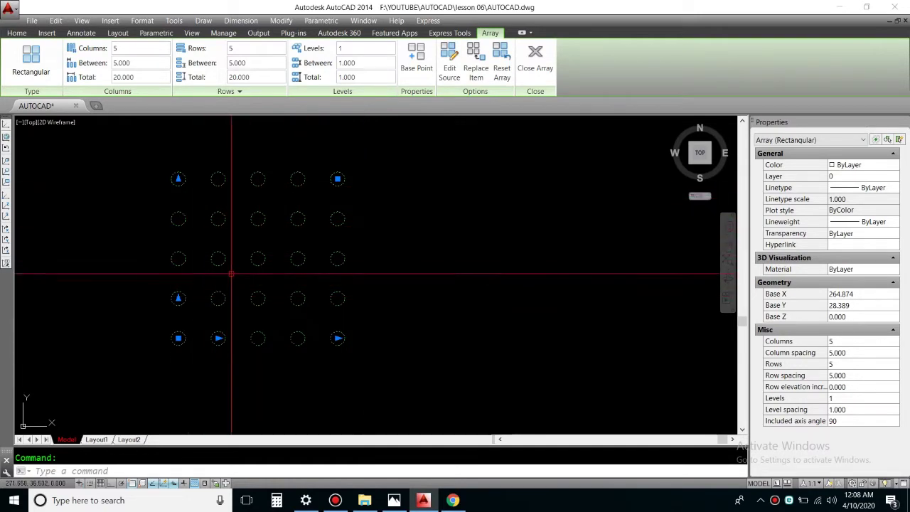
{"action": "key", "text": "Escape"}
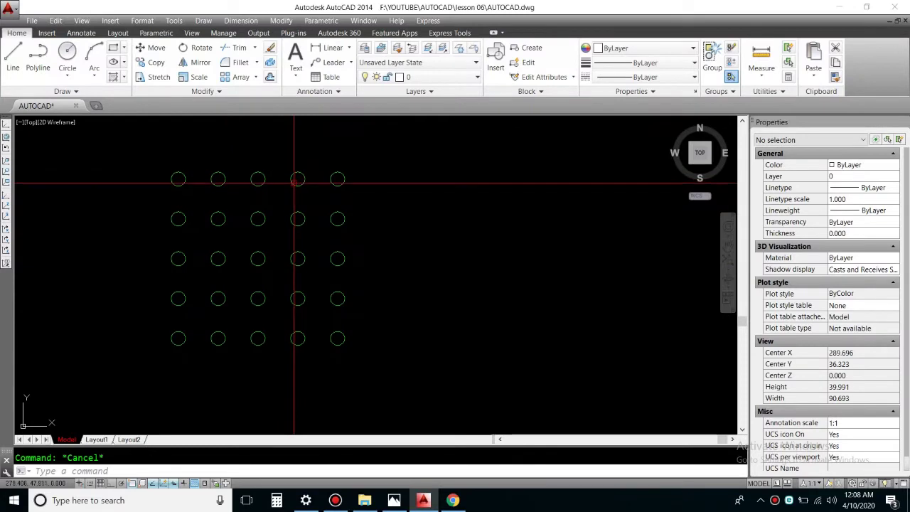
{"action": "left_click", "coordinate": [296, 185]}
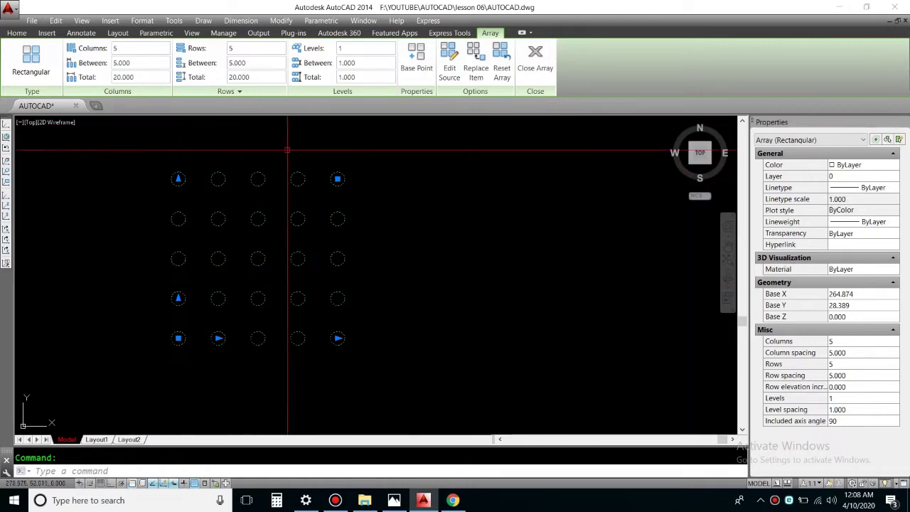
{"action": "key", "text": "Escape"}
Select the circle array once more and show the Rectangular, Path and Polar array list
{"action": "left_click", "coordinate": [218, 179]}
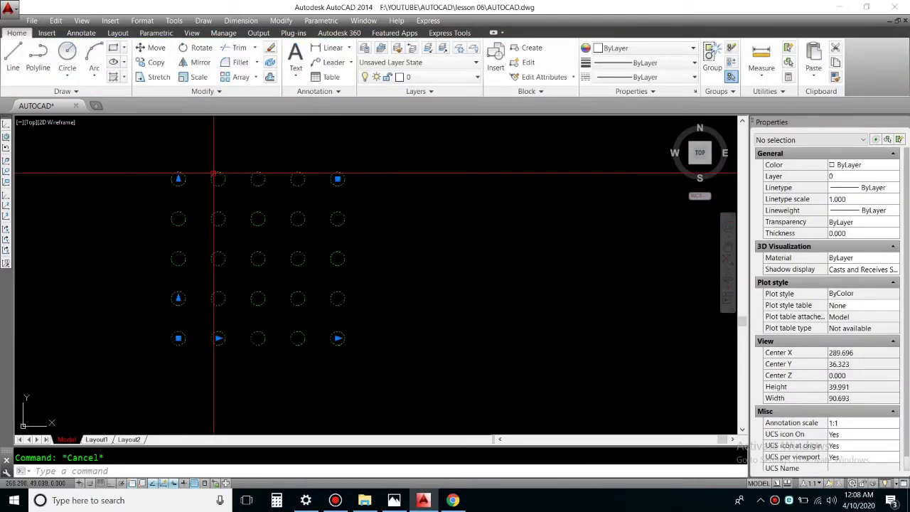
{"action": "key", "text": "Delete"}
{"action": "scroll", "coordinate": [380, 315], "scroll_direction": "down", "scroll_amount": 4}
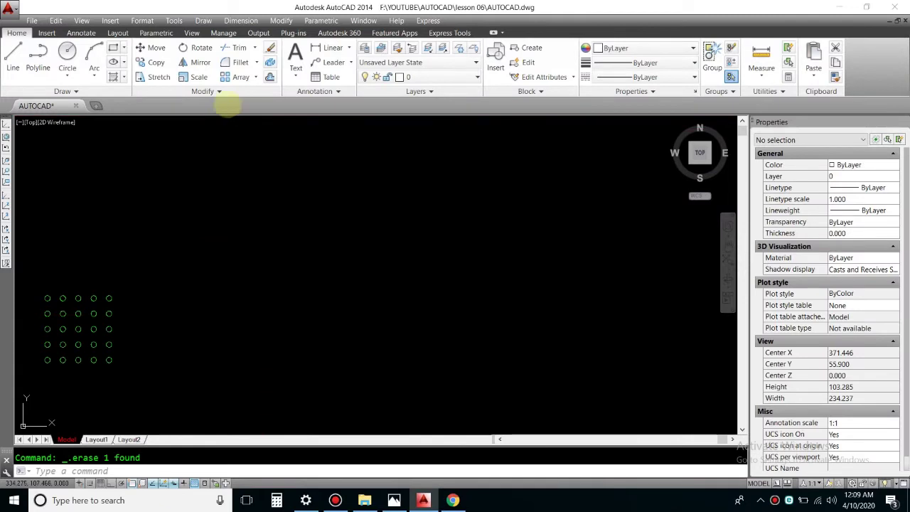
{"action": "left_click", "coordinate": [254, 77]}
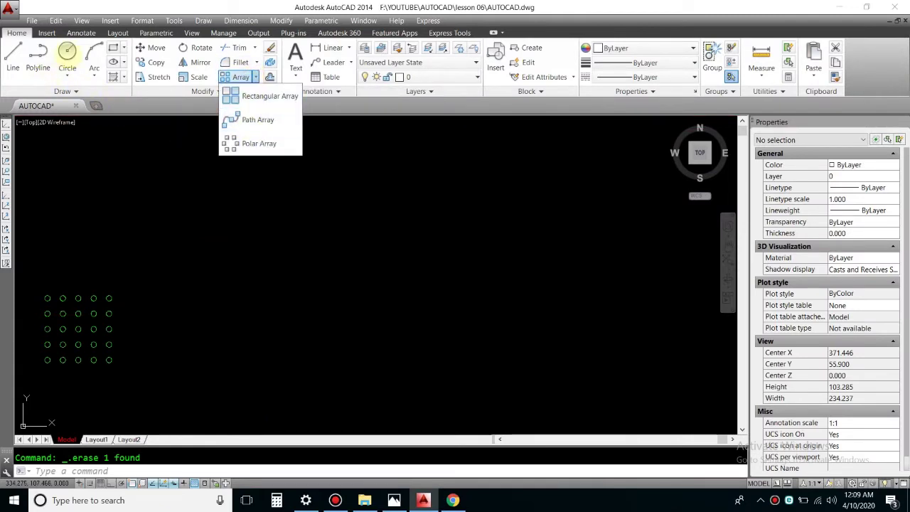
Draw a radius 1.170 circle to the right of the circle grid
{"action": "left_click", "coordinate": [67, 57]}
{"action": "scroll", "coordinate": [142, 376], "scroll_direction": "up", "scroll_amount": 4}
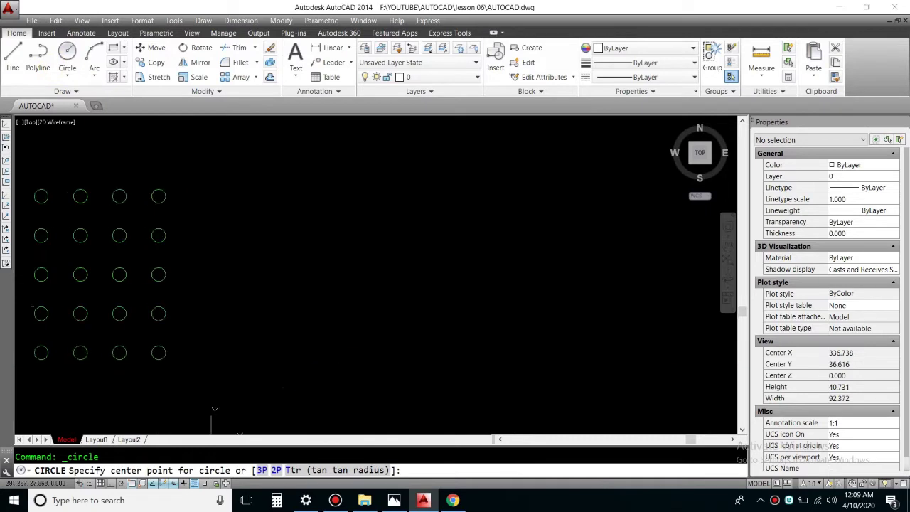
{"action": "left_click", "coordinate": [266, 364]}
{"action": "scroll", "coordinate": [267, 364], "scroll_direction": "up", "scroll_amount": 4}
{"action": "scroll", "coordinate": [315, 365], "scroll_direction": "up", "scroll_amount": 2}
{"action": "left_click", "coordinate": [321, 361]}
Colour the new circle Blue and show the array type list again
{"action": "left_click_drag", "start_coordinate": [334, 213], "coordinate": [327, 308]}
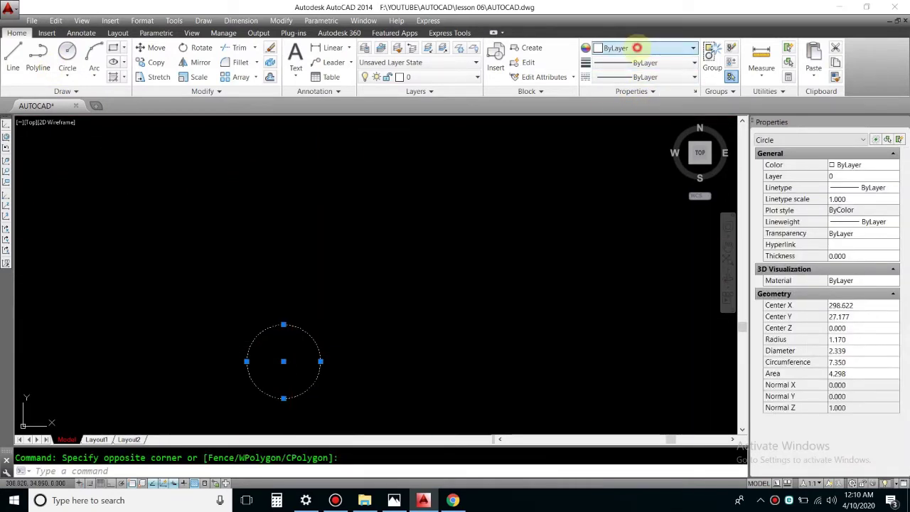
{"action": "left_click", "coordinate": [637, 48]}
{"action": "left_click", "coordinate": [640, 144]}
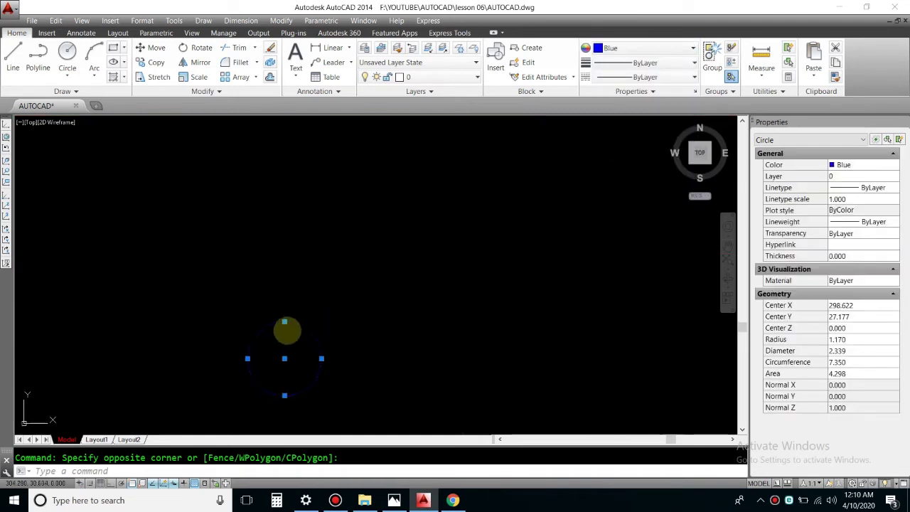
{"action": "key", "text": "Escape"}
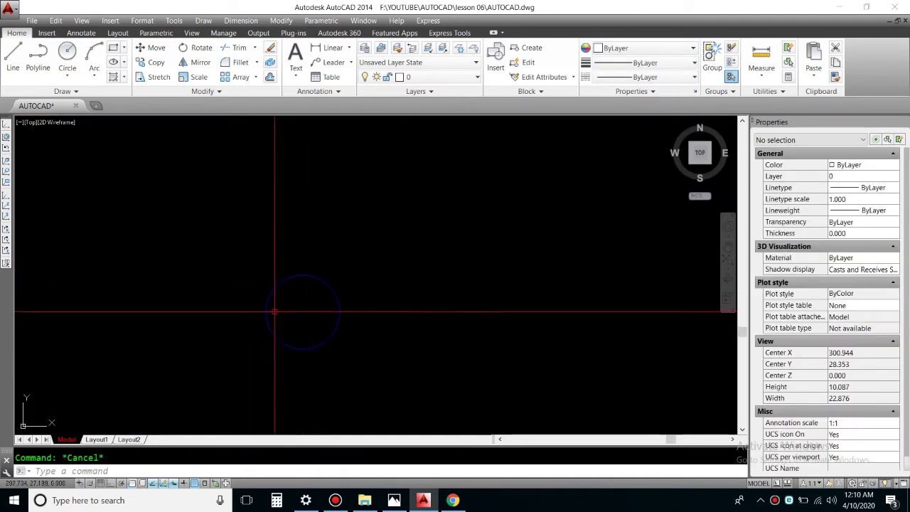
{"action": "left_click", "coordinate": [255, 77]}
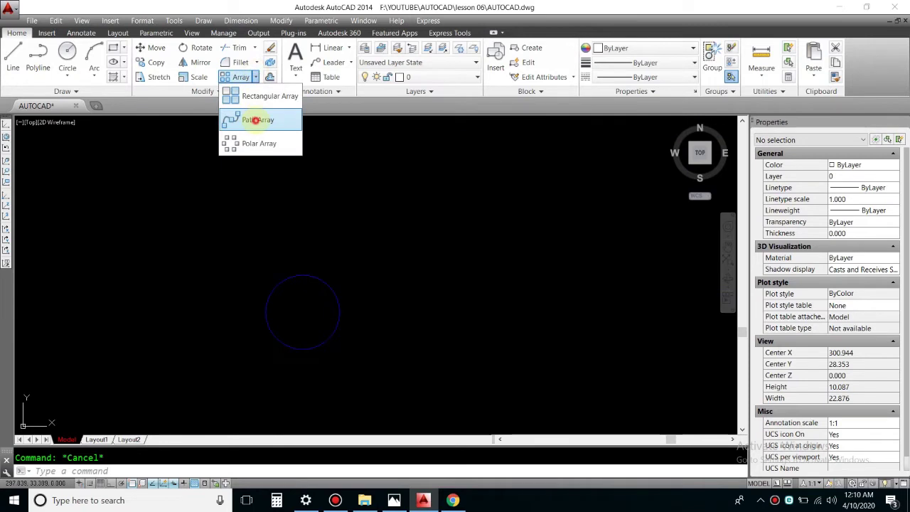
Draw a zigzag line from the blue circle's centre through four further vertices
{"action": "left_click", "coordinate": [256, 120]}
{"action": "key", "text": "Escape"}
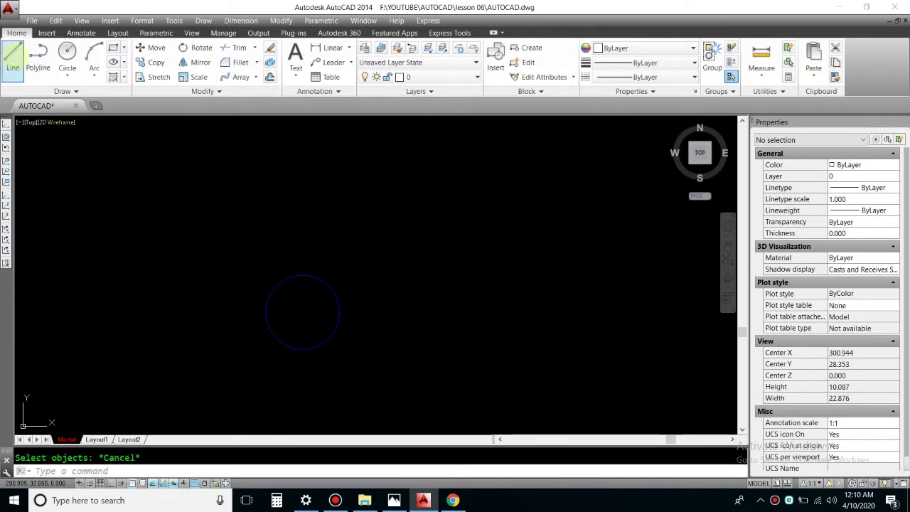
{"action": "left_click", "coordinate": [13, 61]}
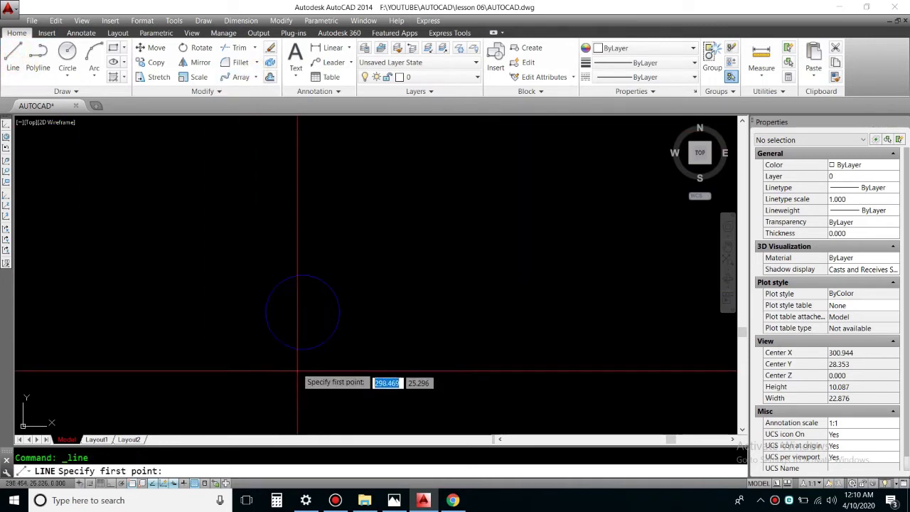
{"action": "left_click", "coordinate": [320, 302]}
{"action": "left_click", "coordinate": [382, 264]}
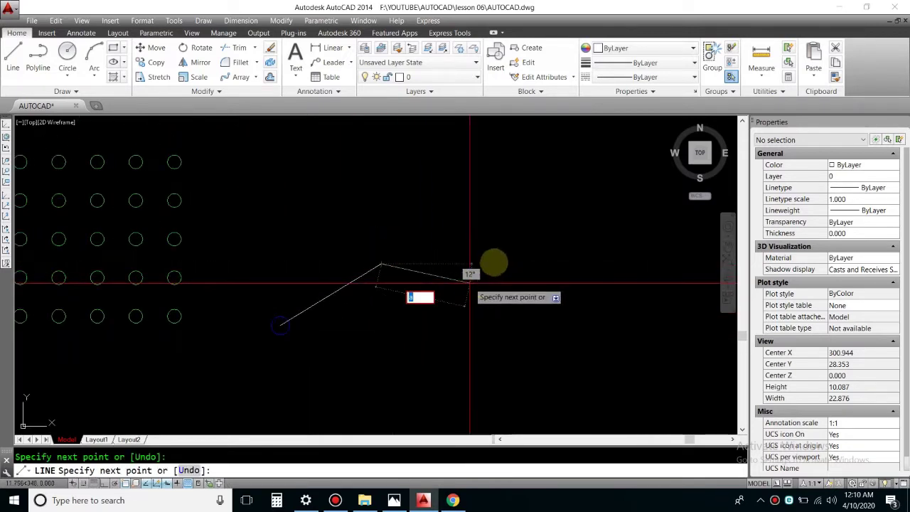
{"action": "left_click", "coordinate": [494, 261]}
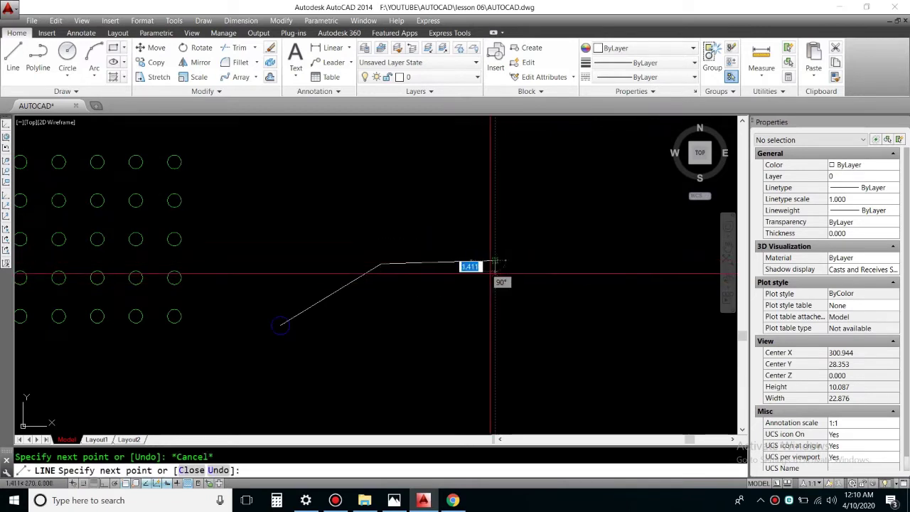
{"action": "middle_click_drag", "start_coordinate": [579, 319], "coordinate": [494, 304]}
{"action": "left_click", "coordinate": [446, 315]}
{"action": "left_click", "coordinate": [606, 361]}
{"action": "middle_click_drag", "start_coordinate": [605, 361], "coordinate": [462, 377]}
{"action": "middle_click_drag", "start_coordinate": [638, 282], "coordinate": [506, 302]}
{"action": "key", "text": "Escape"}
Review the finished zigzag path and start a path array with the blue circle
{"action": "scroll", "coordinate": [505, 302], "scroll_direction": "down", "scroll_amount": 3}
{"action": "scroll", "coordinate": [285, 320], "scroll_direction": "up", "scroll_amount": 2}
{"action": "scroll", "coordinate": [115, 342], "scroll_direction": "down", "scroll_amount": 2}
{"action": "middle_click_drag", "start_coordinate": [552, 317], "coordinate": [481, 316]}
{"action": "scroll", "coordinate": [616, 328], "scroll_direction": "down", "scroll_amount": 2}
{"action": "scroll", "coordinate": [284, 327], "scroll_direction": "up", "scroll_amount": 3}
{"action": "scroll", "coordinate": [284, 320], "scroll_direction": "up", "scroll_amount": 2}
{"action": "left_click", "coordinate": [242, 76]}
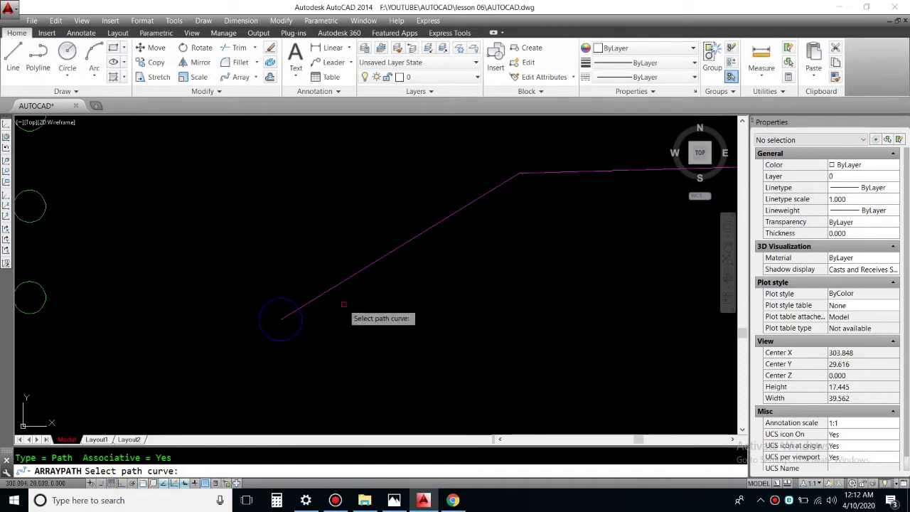
Use the zigzag as the path, giving 53 blue circles 3.509 apart, and finish the array
{"action": "left_click", "coordinate": [351, 276]}
{"action": "scroll", "coordinate": [445, 319], "scroll_direction": "down", "scroll_amount": 5}
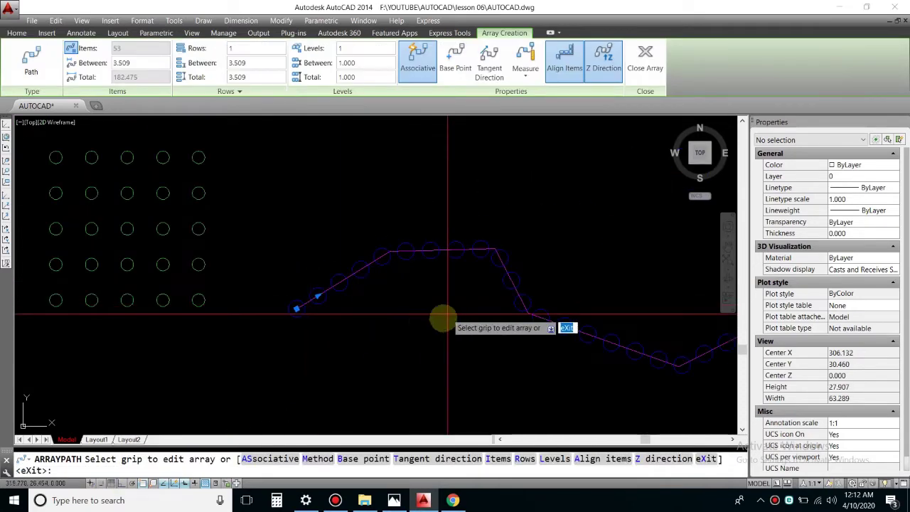
{"action": "middle_click_drag", "start_coordinate": [392, 358], "coordinate": [242, 349]}
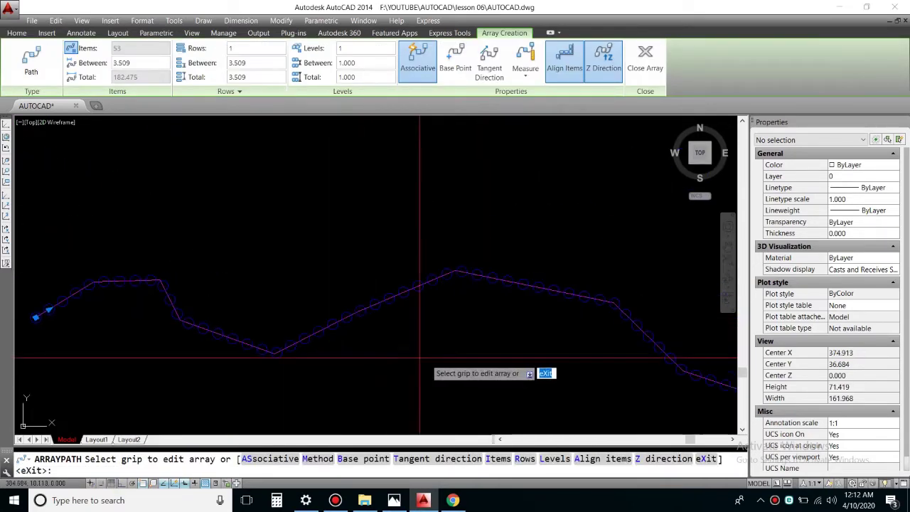
{"action": "middle_click_drag", "start_coordinate": [382, 340], "coordinate": [231, 327]}
{"action": "middle_click_drag", "start_coordinate": [277, 370], "coordinate": [518, 386]}
{"action": "scroll", "coordinate": [497, 295], "scroll_direction": "up", "scroll_amount": 2}
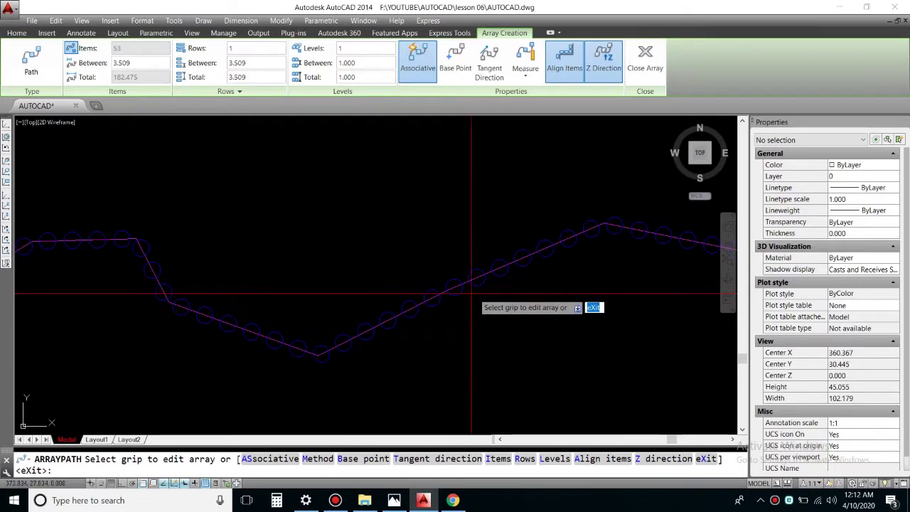
{"action": "scroll", "coordinate": [504, 308], "scroll_direction": "down", "scroll_amount": 2}
{"action": "middle_click_drag", "start_coordinate": [504, 307], "coordinate": [335, 285]}
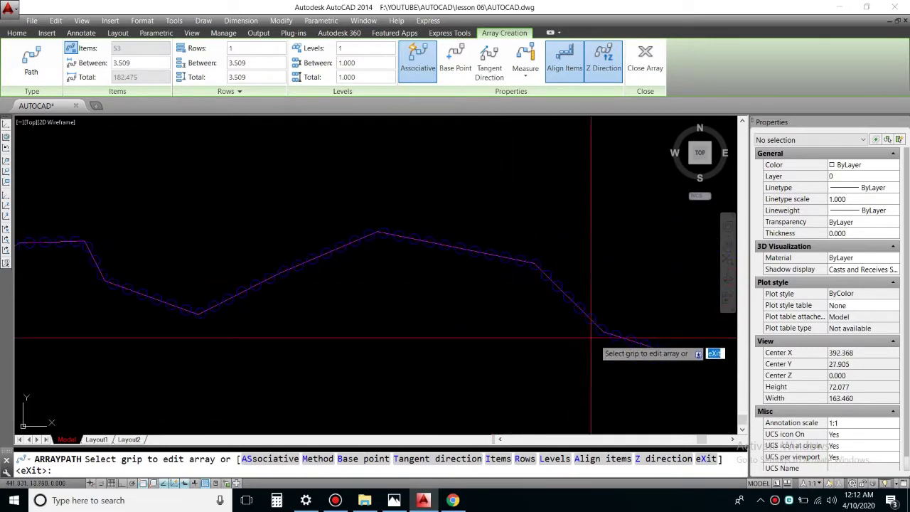
{"action": "mouse_move", "coordinate": [423, 271]}
{"action": "middle_mouse_down"}
{"action": "mouse_move", "coordinate": [497, 316]}
{"action": "mouse_move", "coordinate": [535, 305]}
{"action": "middle_mouse_up"}
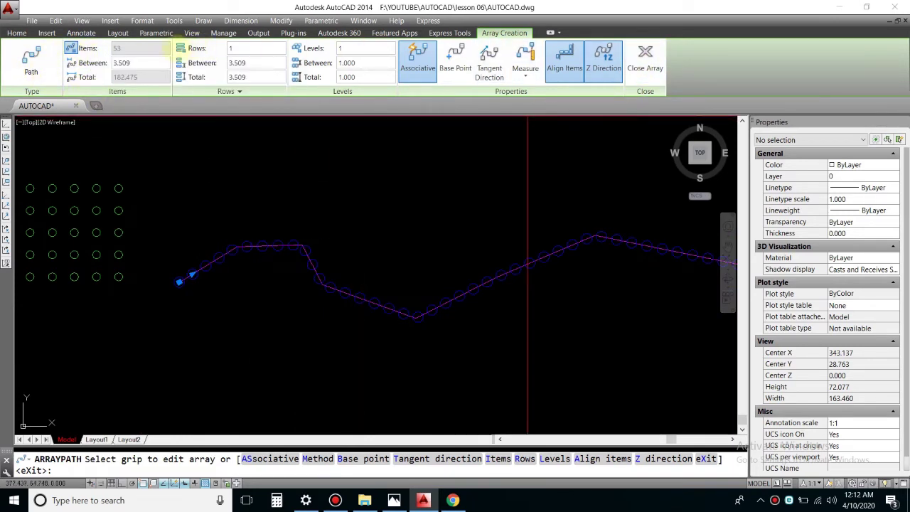
{"action": "left_click", "coordinate": [127, 51]}
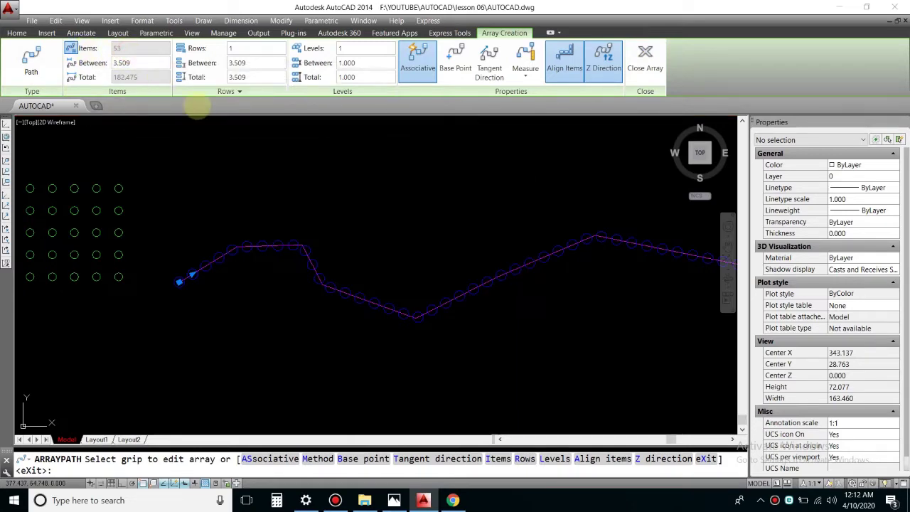
{"action": "key", "text": "Return"}
{"action": "scroll", "coordinate": [178, 270], "scroll_direction": "up", "scroll_amount": 2}
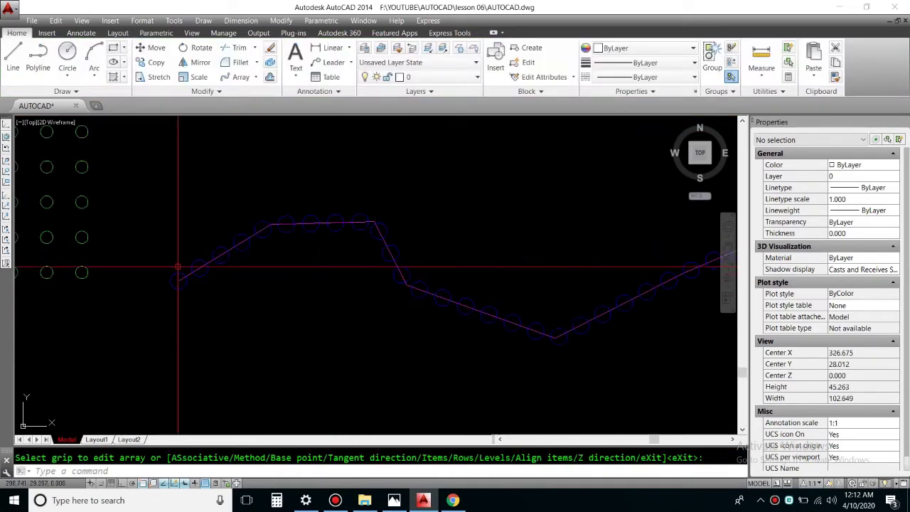
Select the path array to inspect its 53 items, 3.509 spacing and 182.619 path length
{"action": "scroll", "coordinate": [178, 272], "scroll_direction": "up", "scroll_amount": 2}
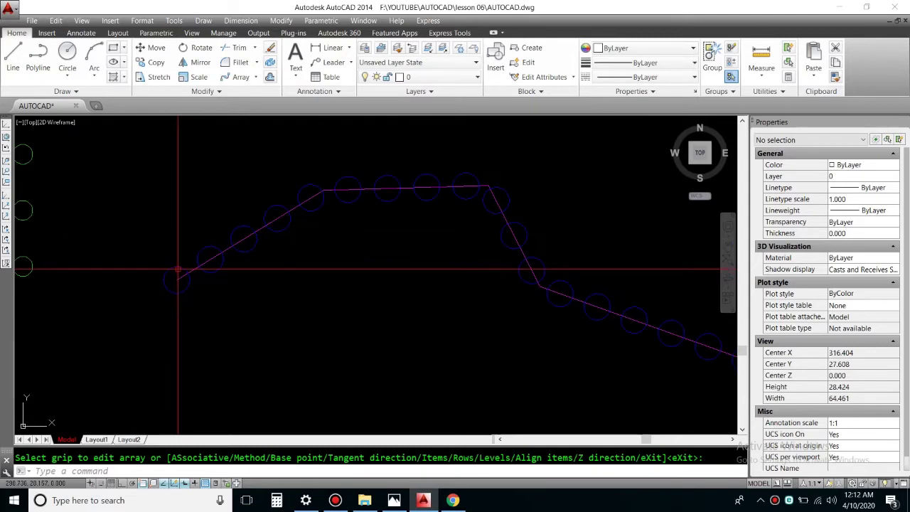
{"action": "left_click", "coordinate": [182, 281]}
{"action": "left_click", "coordinate": [171, 260]}
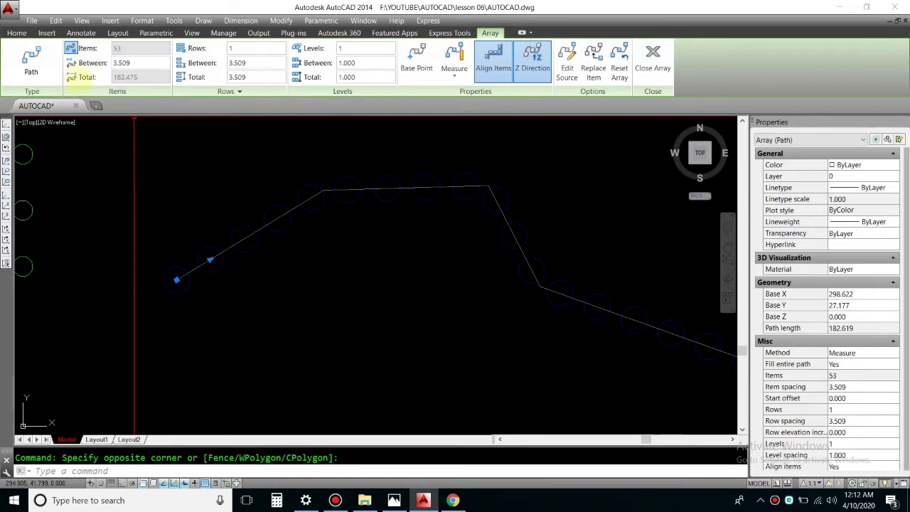
{"action": "scroll", "coordinate": [164, 267], "scroll_direction": "down", "scroll_amount": 3}
{"action": "scroll", "coordinate": [171, 269], "scroll_direction": "down", "scroll_amount": 1}
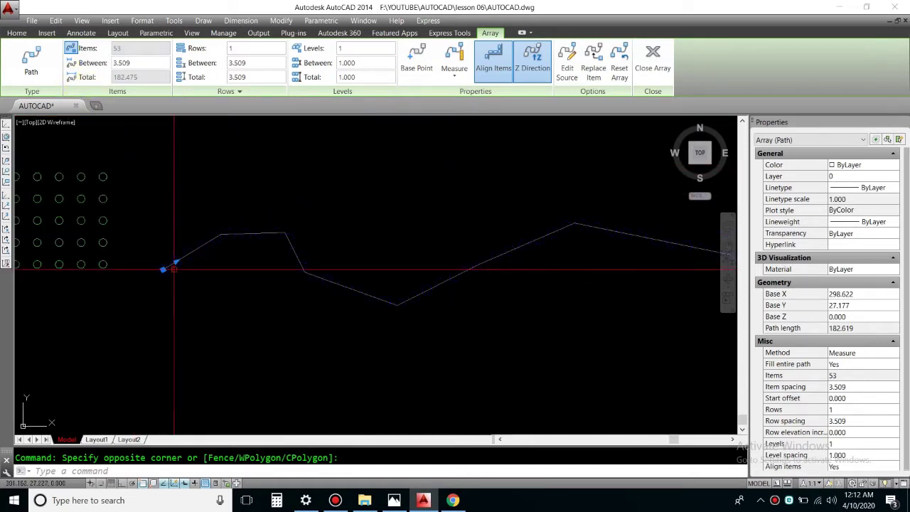
{"action": "scroll", "coordinate": [349, 282], "scroll_direction": "down", "scroll_amount": 2}
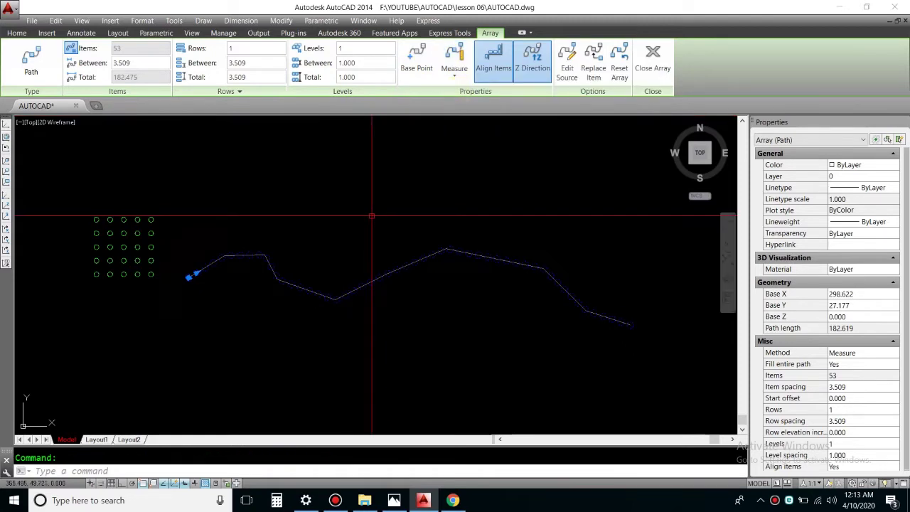
{"action": "scroll", "coordinate": [189, 271], "scroll_direction": "up", "scroll_amount": 2}
{"action": "scroll", "coordinate": [212, 246], "scroll_direction": "up", "scroll_amount": 3}
{"action": "middle_click_drag", "start_coordinate": [250, 258], "coordinate": [206, 318]}
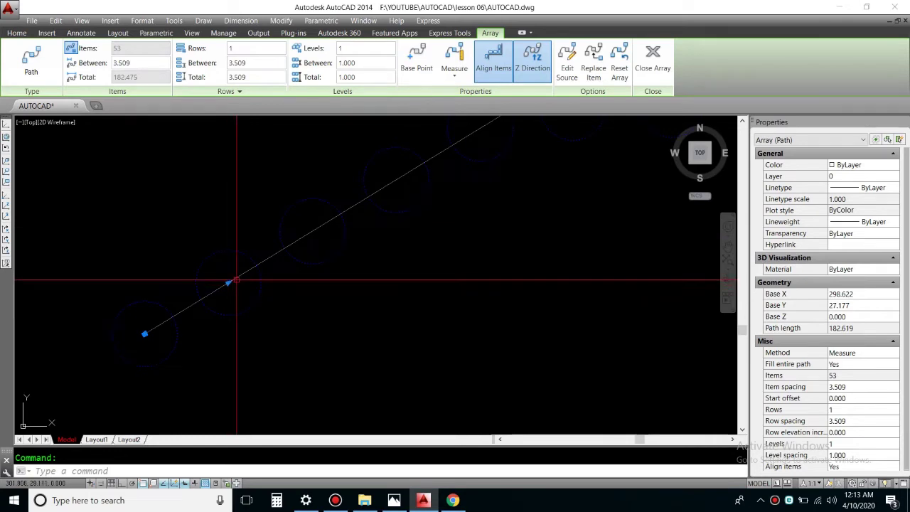
Draw a temporary reference line crossing the zigzag path
{"action": "key", "text": "Escape"}
{"action": "left_click", "coordinate": [12, 63]}
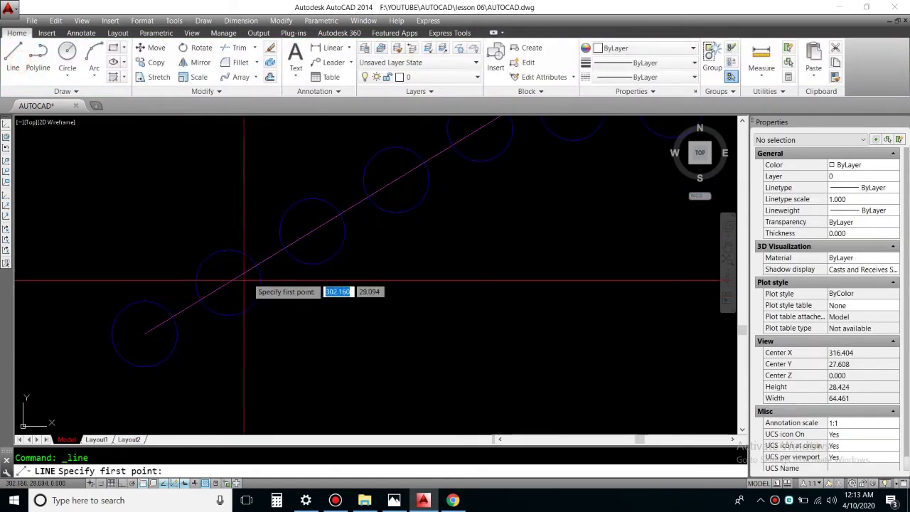
{"action": "left_click", "coordinate": [262, 225]}
{"action": "left_click", "coordinate": [322, 318]}
{"action": "key", "text": "Escape"}
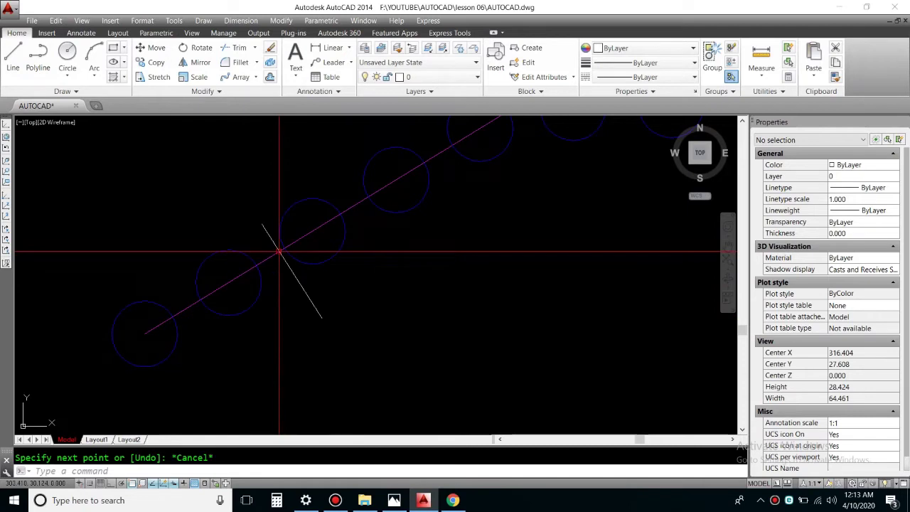
{"action": "key", "text": "Escape"}
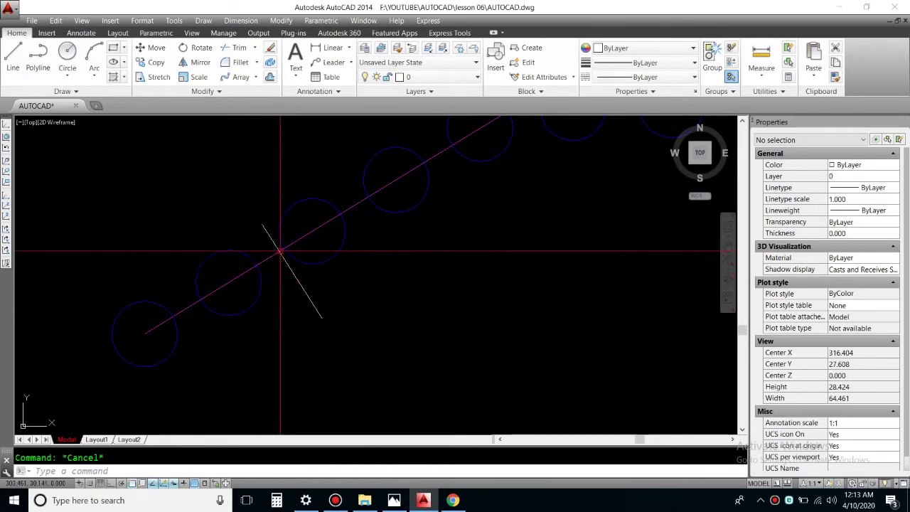
Drag the path array's spacing grip to the reference line, giving 33 circles 5.637 apart
{"action": "left_click", "coordinate": [182, 359]}
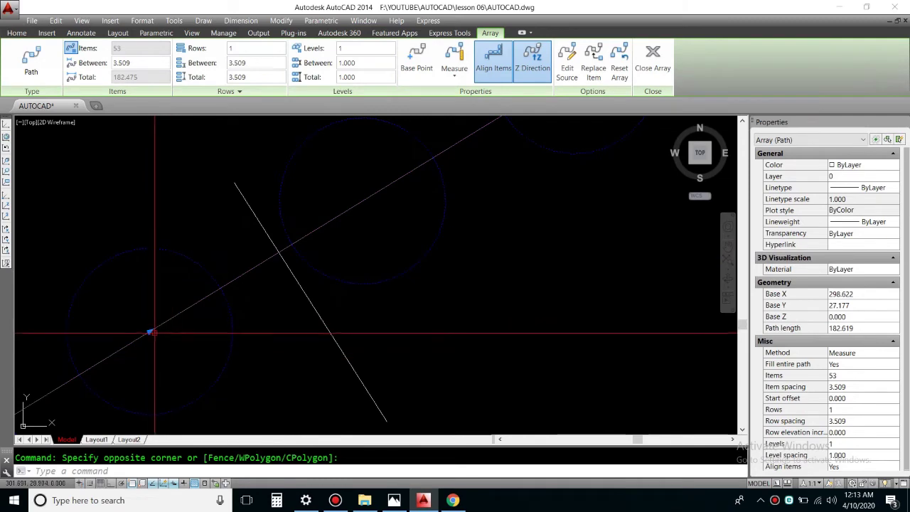
{"action": "left_click", "coordinate": [149, 330]}
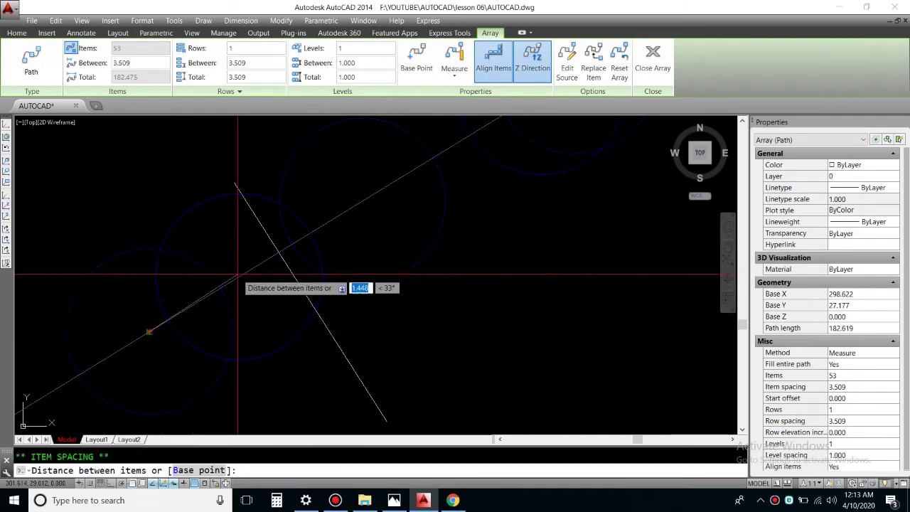
{"action": "key", "text": "Escape"}
{"action": "key", "text": "Escape"}
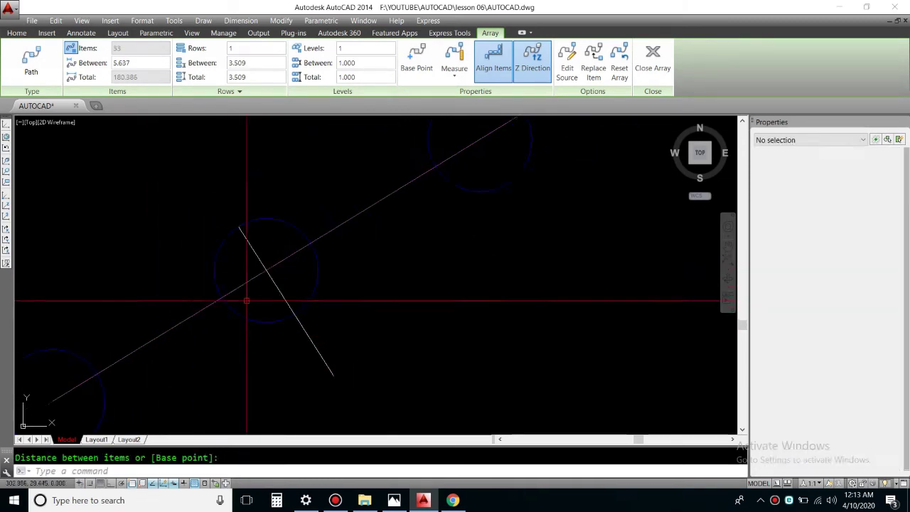
{"action": "scroll", "coordinate": [280, 309], "scroll_direction": "down", "scroll_amount": 5}
{"action": "scroll", "coordinate": [301, 307], "scroll_direction": "down", "scroll_amount": 3}
{"action": "scroll", "coordinate": [610, 311], "scroll_direction": "up", "scroll_amount": 1}
{"action": "mouse_move", "coordinate": [611, 311]}
{"action": "middle_mouse_down"}
{"action": "mouse_move", "coordinate": [480, 323]}
{"action": "mouse_move", "coordinate": [496, 384]}
{"action": "middle_mouse_up"}
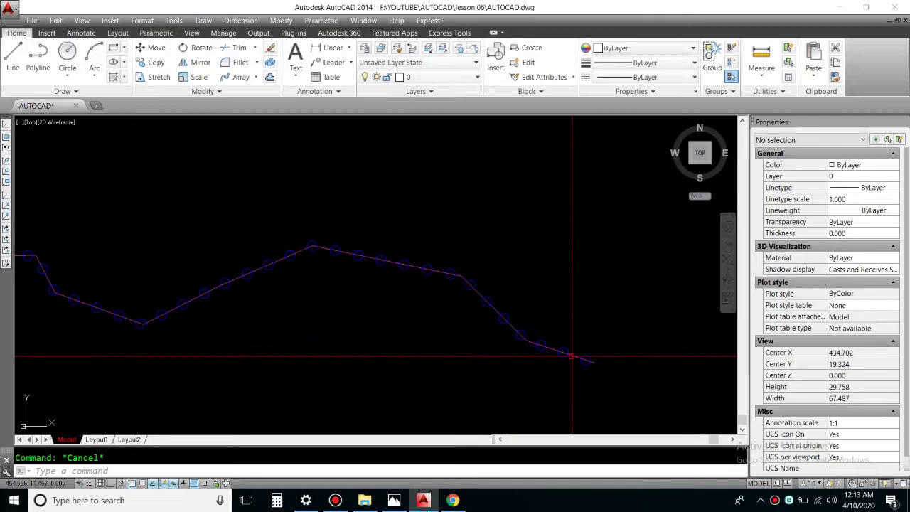
{"action": "scroll", "coordinate": [495, 385], "scroll_direction": "up", "scroll_amount": 3}
{"action": "scroll", "coordinate": [444, 316], "scroll_direction": "up", "scroll_amount": 3}
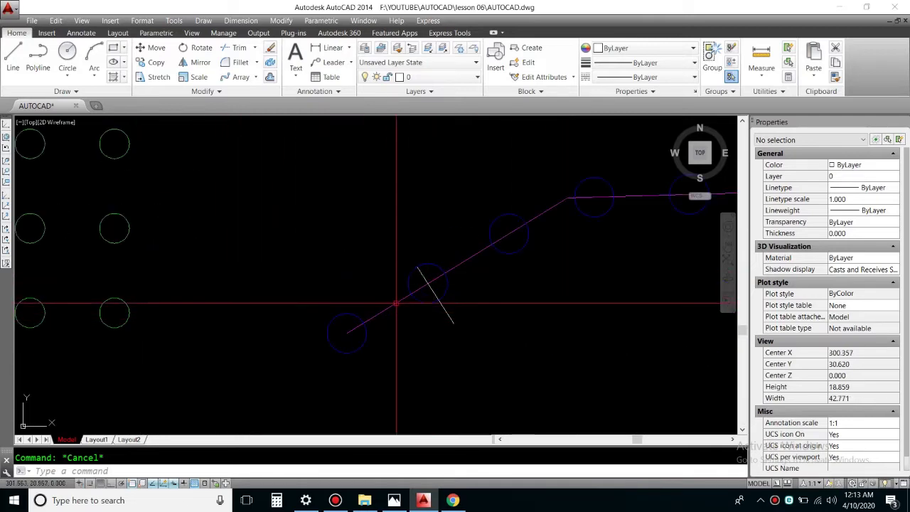
Erase the white reference line and reselect the path array
{"action": "left_click", "coordinate": [444, 315]}
{"action": "key", "text": "Delete"}
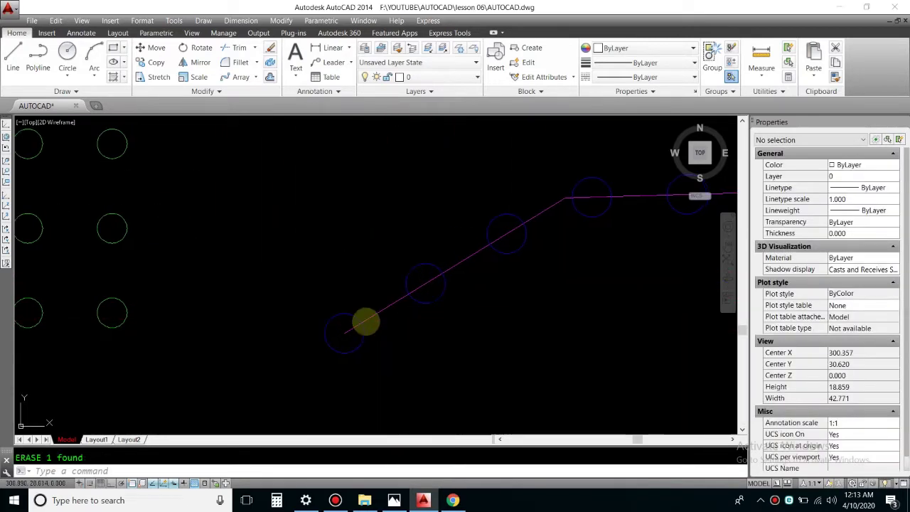
{"action": "middle_click_drag", "start_coordinate": [366, 320], "coordinate": [252, 344]}
{"action": "key", "text": "Escape"}
{"action": "left_click", "coordinate": [235, 350]}
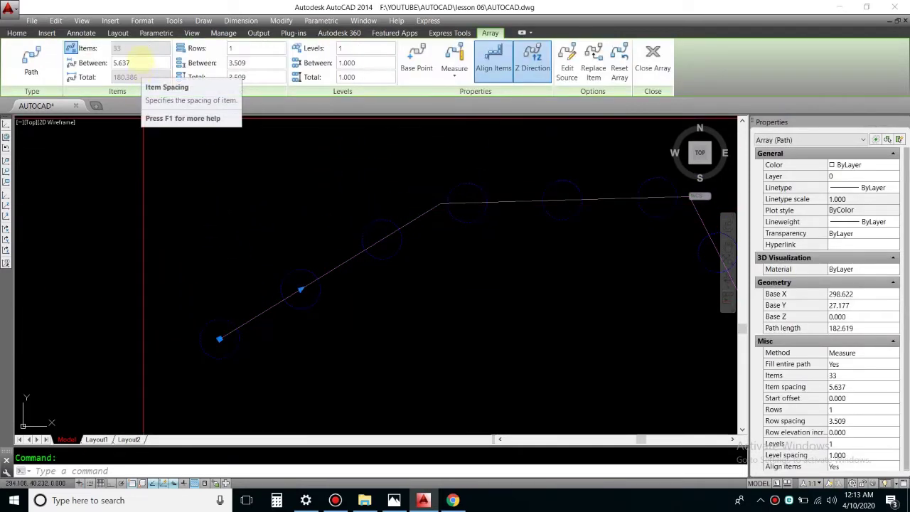
Set the path array spacing to 10.000, leaving 19 circles along the path
{"action": "left_click", "coordinate": [141, 62]}
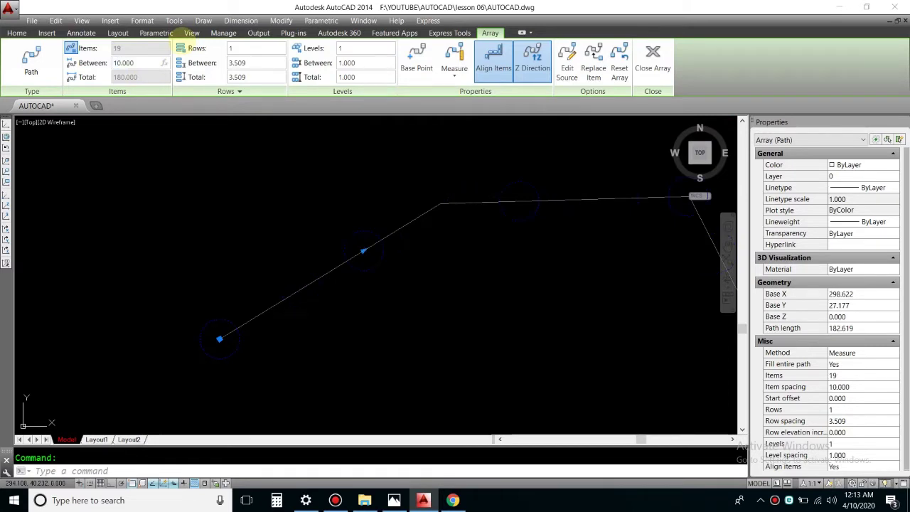
{"action": "type", "text": "10.000"}
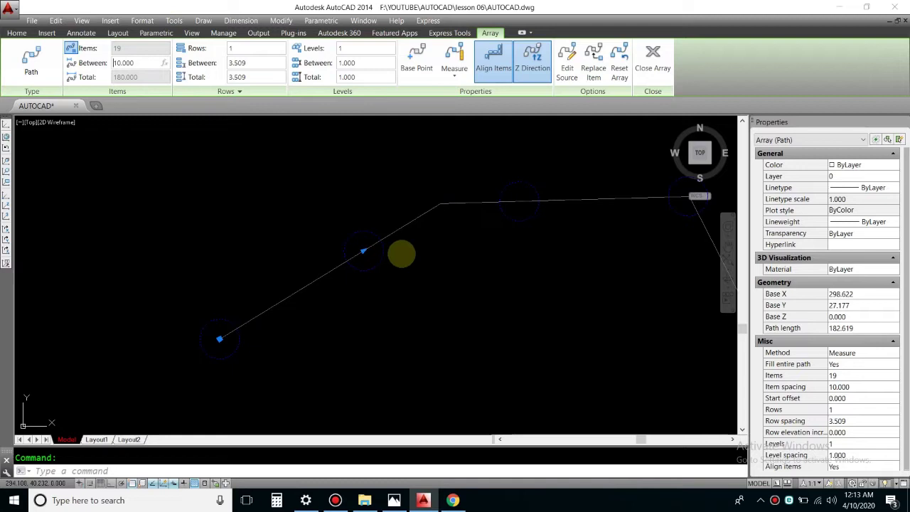
{"action": "key", "text": "Escape"}
{"action": "scroll", "coordinate": [242, 255], "scroll_direction": "up", "scroll_amount": 2}
{"action": "scroll", "coordinate": [462, 278], "scroll_direction": "down", "scroll_amount": 1}
{"action": "scroll", "coordinate": [481, 289], "scroll_direction": "down", "scroll_amount": 1}
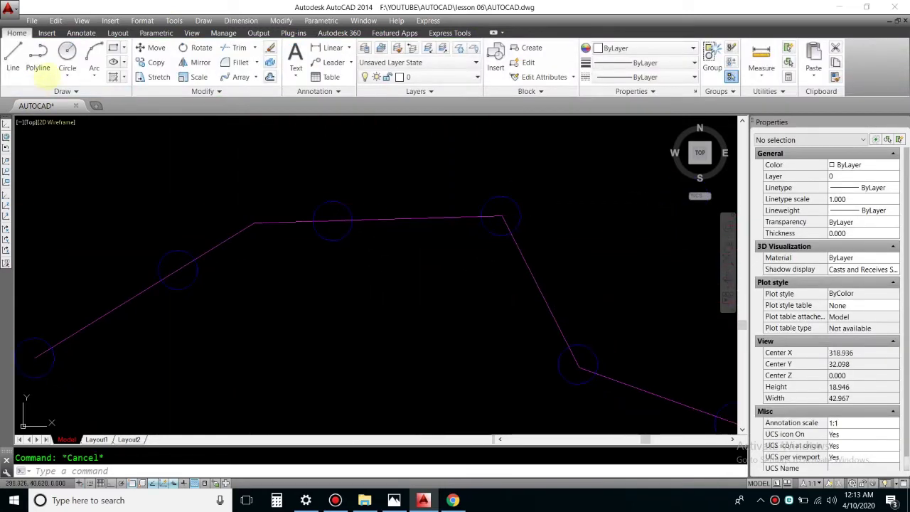
Reselect the path array and close the array editor
{"action": "left_click", "coordinate": [179, 262]}
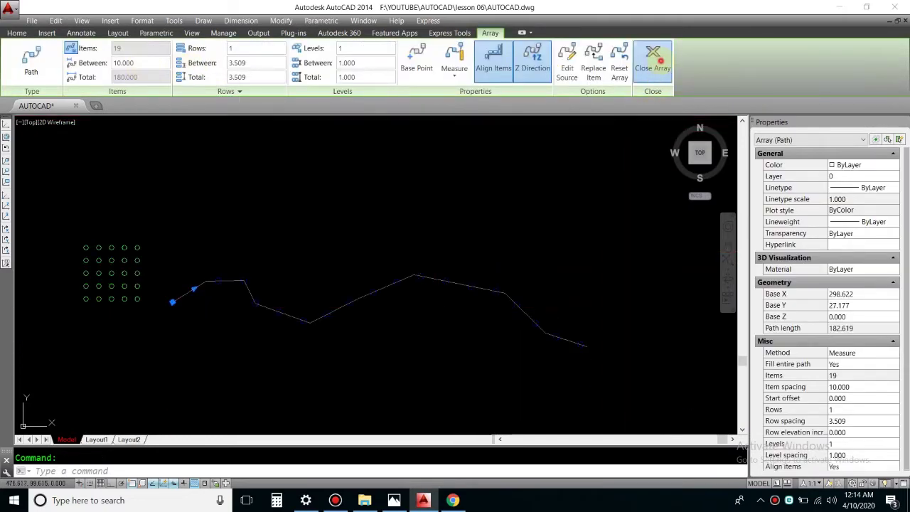
{"action": "left_click", "coordinate": [652, 62]}
{"action": "middle_click_drag", "start_coordinate": [450, 384], "coordinate": [208, 361]}
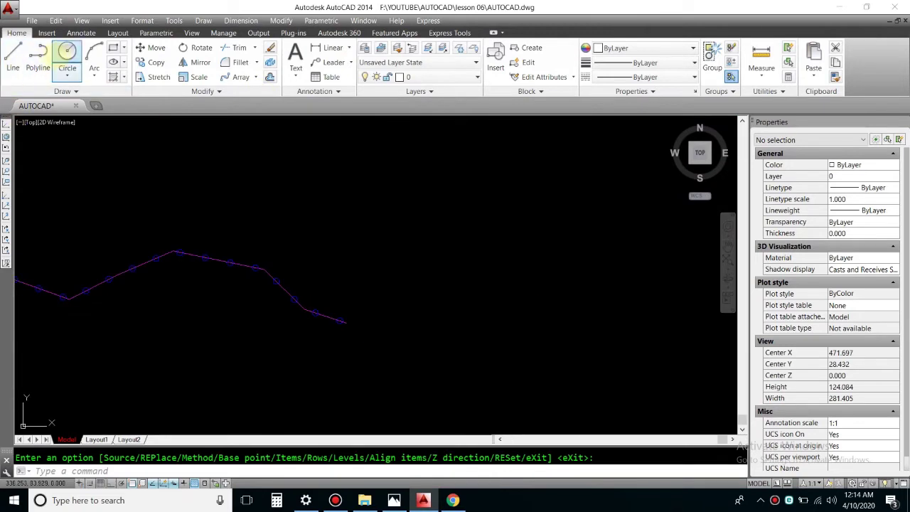
Draw a circle of radius 1.922 in empty space and make it red
{"action": "left_click", "coordinate": [66, 55]}
{"action": "scroll", "coordinate": [384, 310], "scroll_direction": "up", "scroll_amount": 4}
{"action": "left_click", "coordinate": [384, 310]}
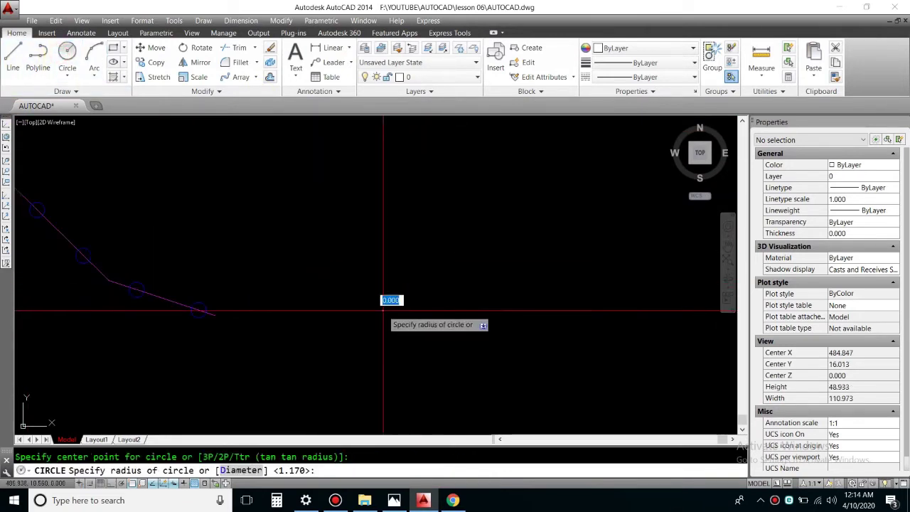
{"action": "left_click", "coordinate": [396, 309]}
{"action": "left_click", "coordinate": [383, 323]}
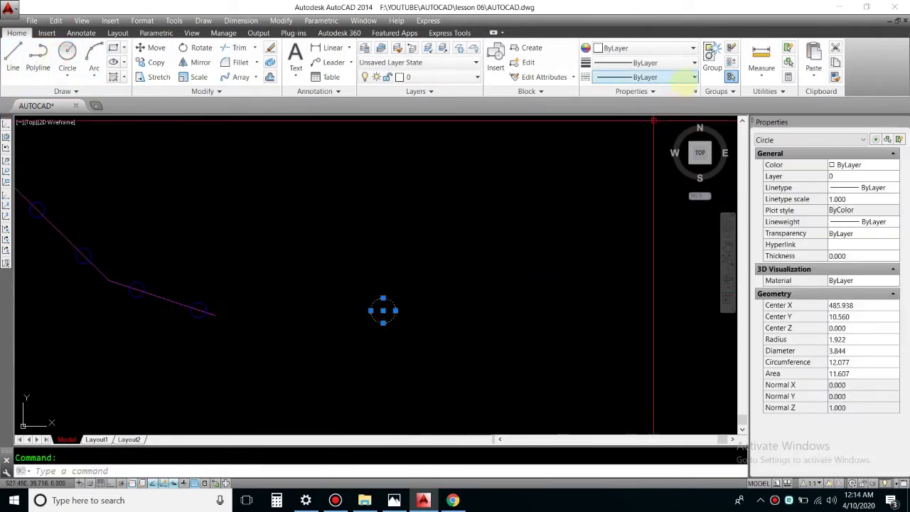
{"action": "left_click", "coordinate": [668, 48]}
{"action": "left_click", "coordinate": [615, 90]}
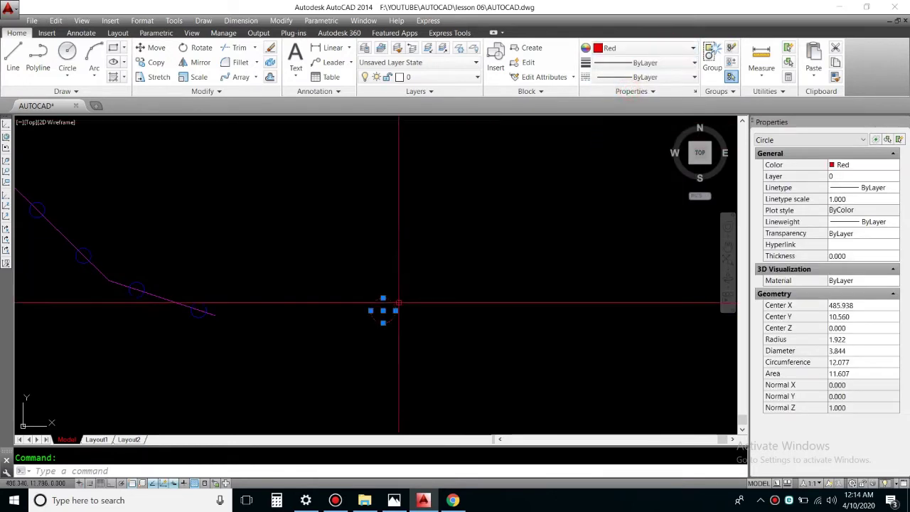
{"action": "key", "text": "Escape"}
Enlarge the red circle to radius 6.138 by stretching its grip
{"action": "scroll", "coordinate": [369, 313], "scroll_direction": "up", "scroll_amount": 2}
{"action": "scroll", "coordinate": [303, 322], "scroll_direction": "up", "scroll_amount": 2}
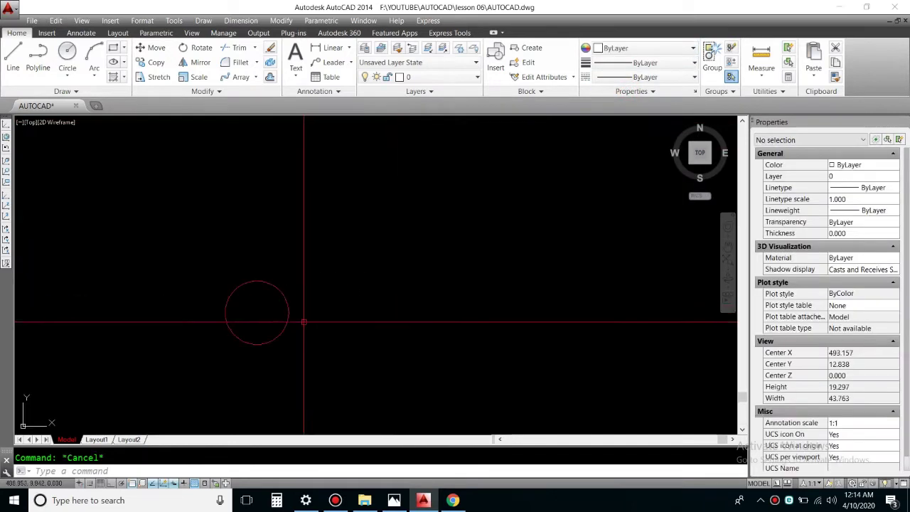
{"action": "left_click", "coordinate": [285, 304]}
{"action": "left_click", "coordinate": [256, 78]}
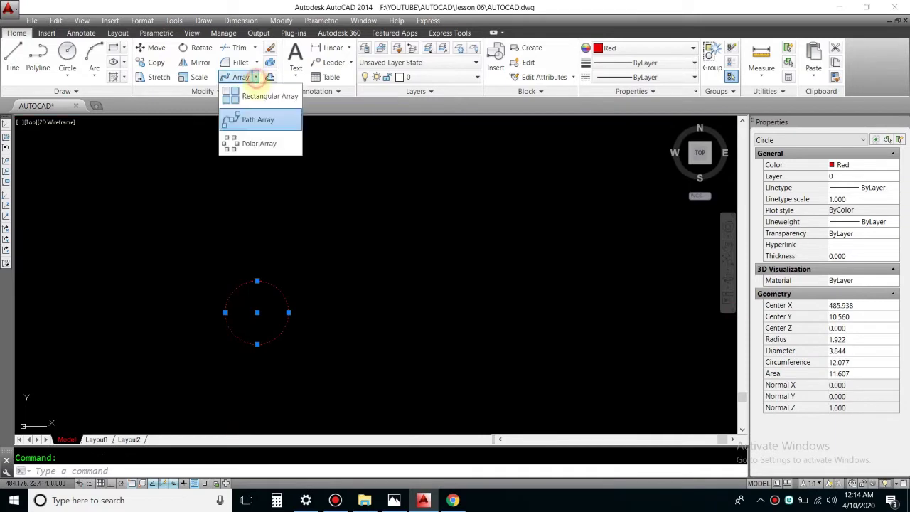
{"action": "key", "text": "Escape"}
{"action": "left_click", "coordinate": [289, 312]}
{"action": "left_click", "coordinate": [289, 312]}
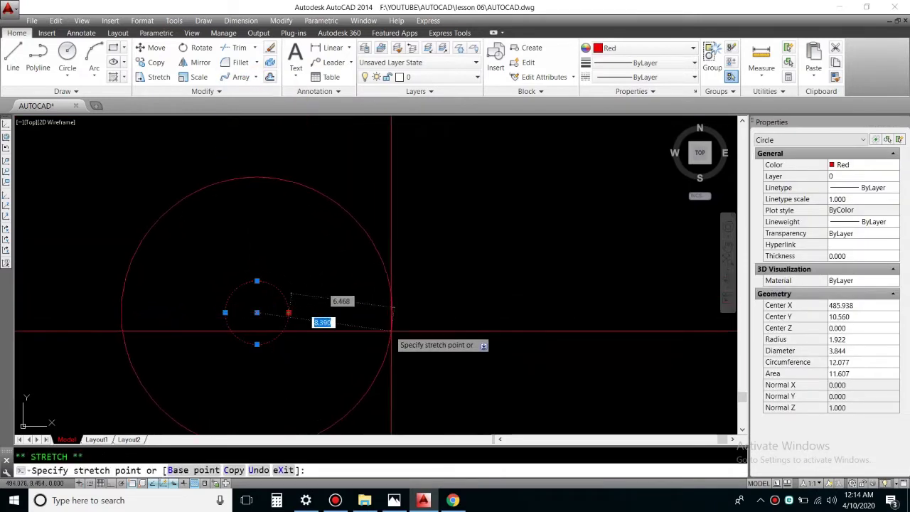
{"action": "left_click", "coordinate": [359, 312]}
{"action": "key", "text": "Escape"}
{"action": "middle_click_drag", "start_coordinate": [384, 307], "coordinate": [534, 251]}
Draw a small circle of radius about 0.83 below the red circle
{"action": "left_click", "coordinate": [68, 56]}
{"action": "scroll", "coordinate": [404, 372], "scroll_direction": "up", "scroll_amount": 2}
{"action": "left_click", "coordinate": [386, 379]}
{"action": "left_click", "coordinate": [404, 390]}
{"action": "scroll", "coordinate": [328, 379], "scroll_direction": "down", "scroll_amount": 2}
{"action": "scroll", "coordinate": [340, 352], "scroll_direction": "down", "scroll_amount": 2}
Make the small circle magenta
{"action": "left_click", "coordinate": [342, 347]}
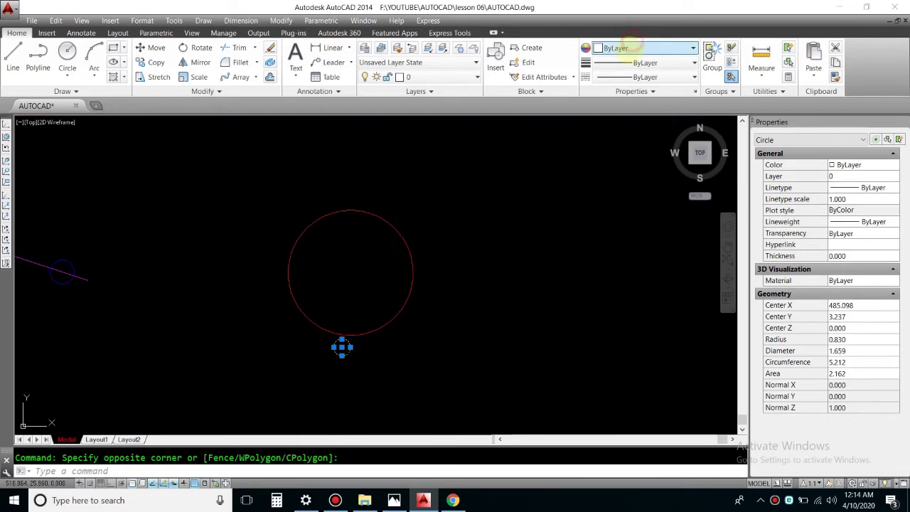
{"action": "left_click", "coordinate": [622, 48]}
{"action": "left_click", "coordinate": [610, 162]}
{"action": "left_click", "coordinate": [609, 163]}
{"action": "key", "text": "Escape"}
{"action": "scroll", "coordinate": [330, 311], "scroll_direction": "up", "scroll_amount": 2}
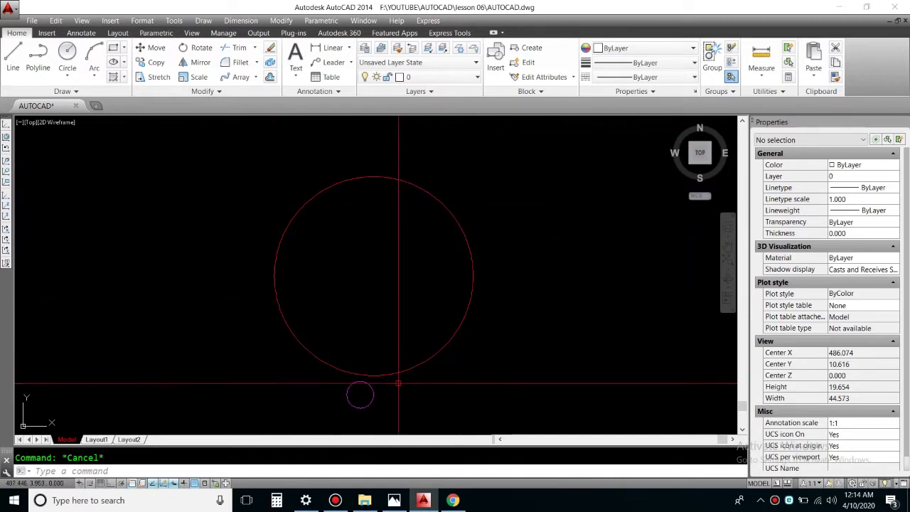
{"action": "middle_click_drag", "start_coordinate": [361, 393], "coordinate": [363, 376]}
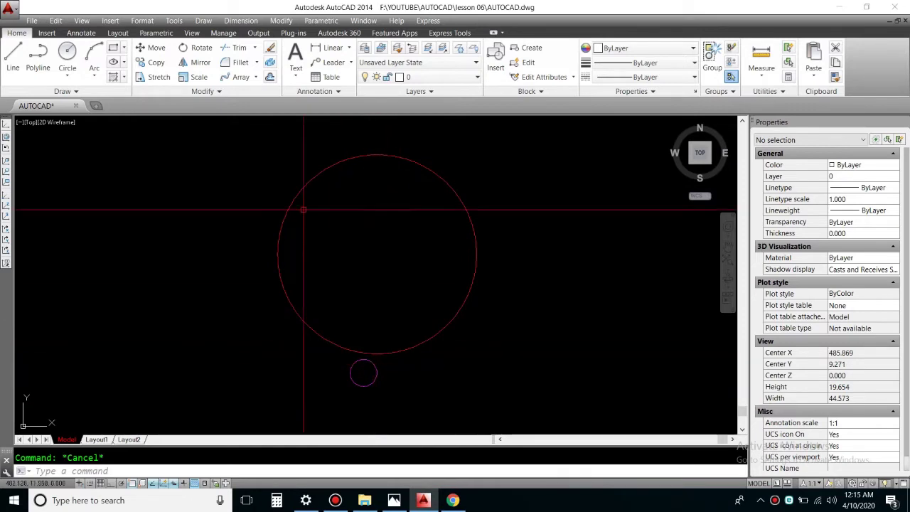
Start a polar array of the small magenta circle centred on the red circle's centre
{"action": "left_click", "coordinate": [257, 77]}
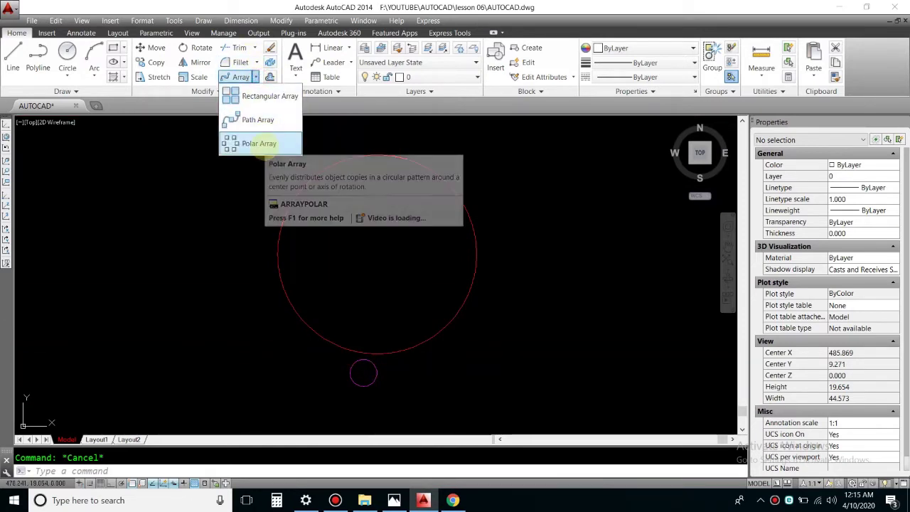
{"action": "left_click", "coordinate": [260, 145]}
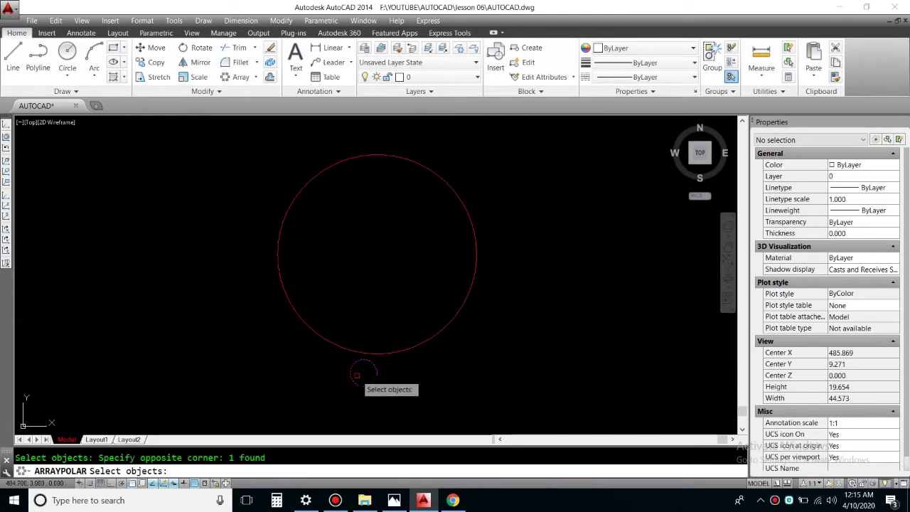
{"action": "key", "text": "Return"}
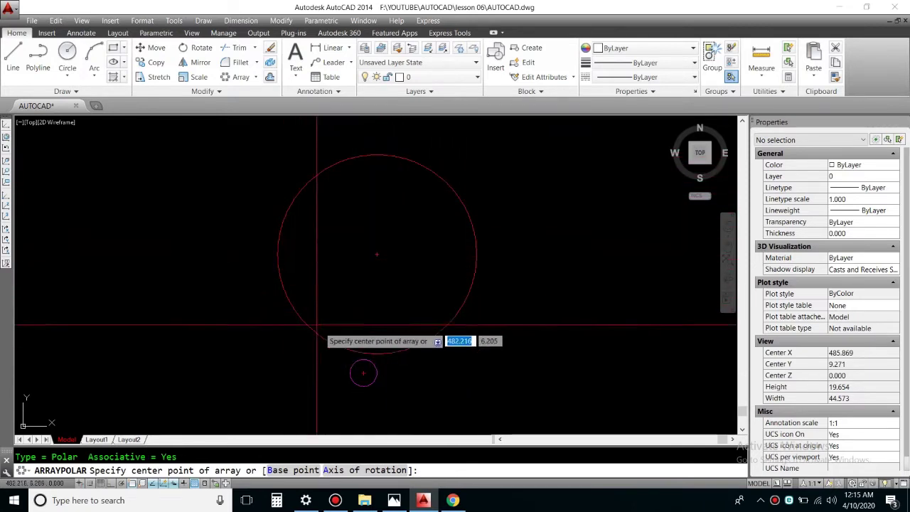
{"action": "left_click", "coordinate": [377, 254]}
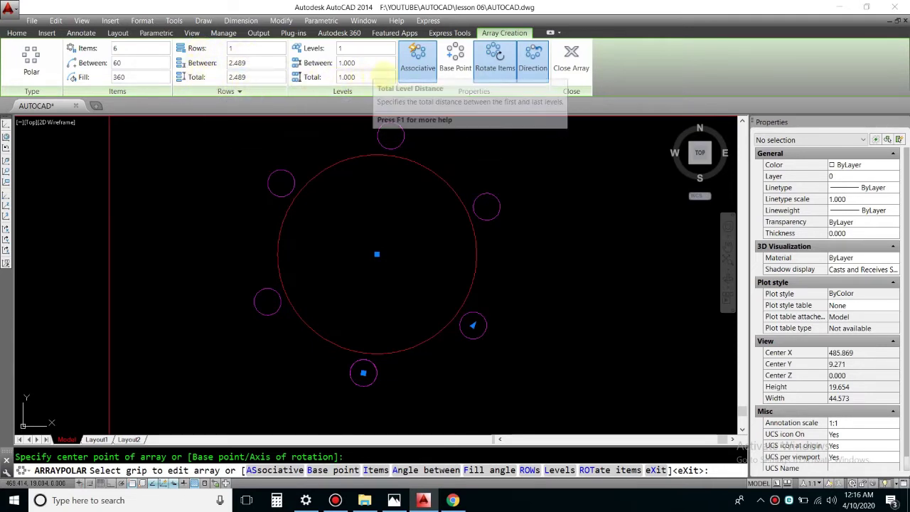
Set the polar array to 20 items, 18° apart over 360°, and close it
{"action": "left_click", "coordinate": [139, 49]}
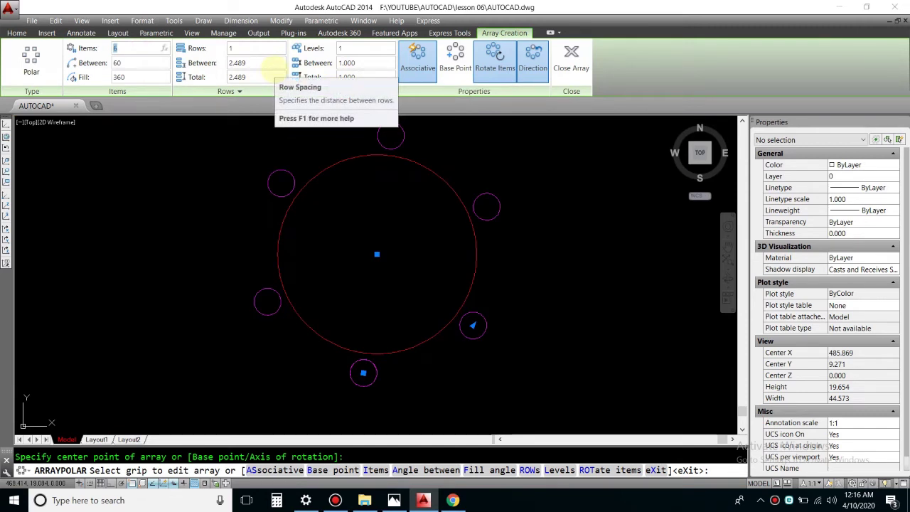
{"action": "type", "text": "10"}
{"action": "key", "text": "Return"}
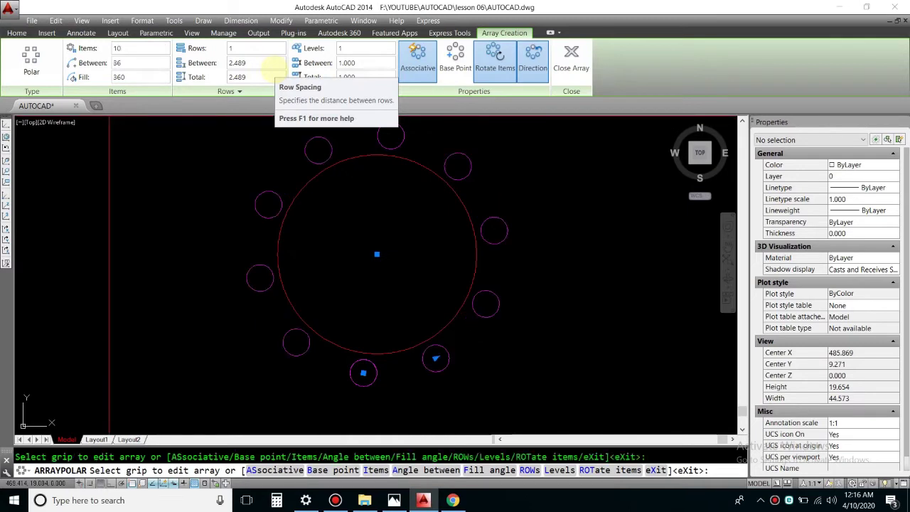
{"action": "left_click", "coordinate": [142, 44]}
{"action": "type", "text": "20"}
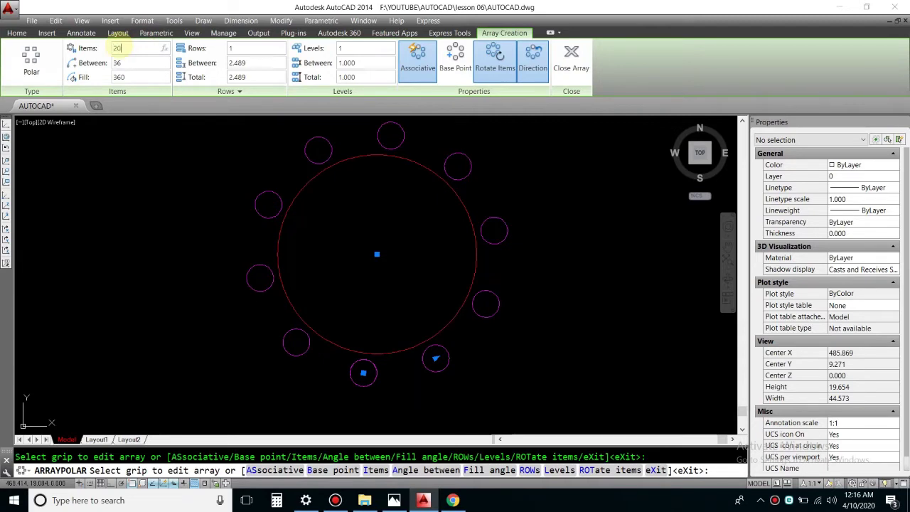
{"action": "key", "text": "Return"}
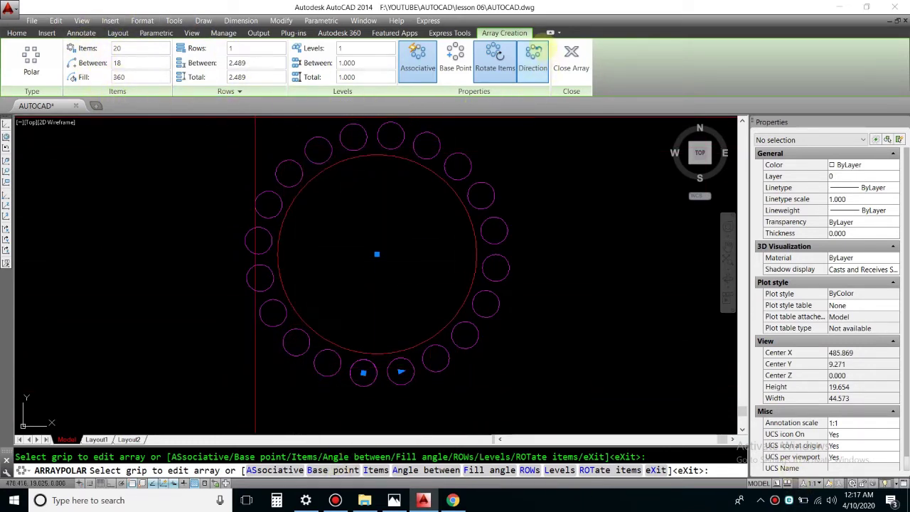
{"action": "left_click", "coordinate": [571, 58]}
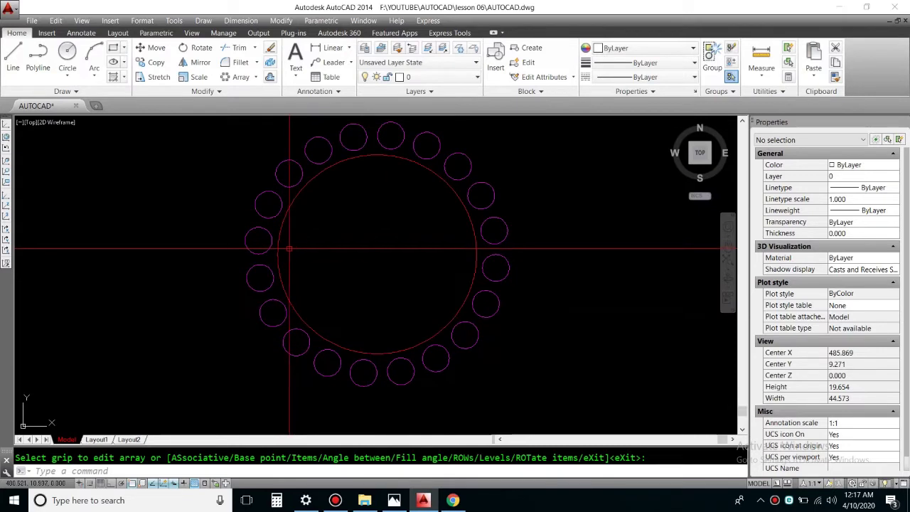
{"action": "middle_click_drag", "start_coordinate": [281, 275], "coordinate": [187, 291]}
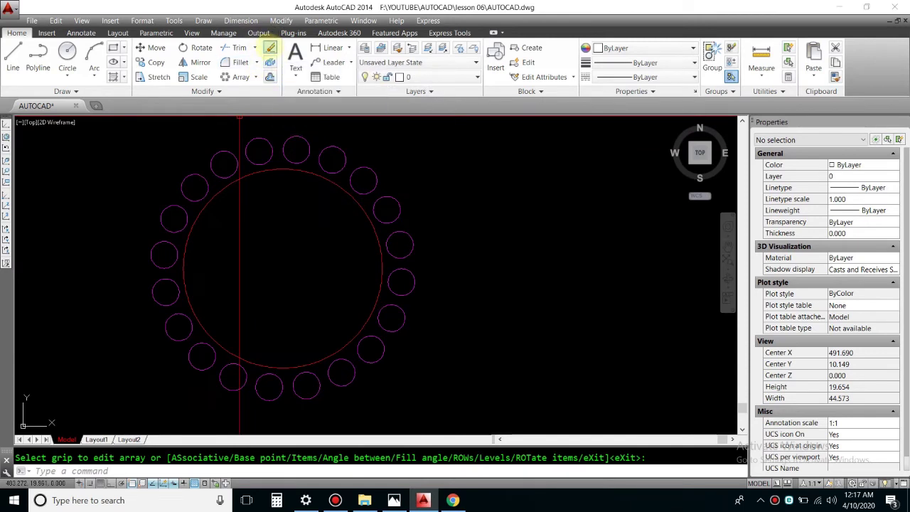
Zoom out to show the whole drawing and begin erasing the zigzag polyline
{"action": "scroll", "coordinate": [235, 196], "scroll_direction": "down", "scroll_amount": 2}
{"action": "scroll", "coordinate": [289, 193], "scroll_direction": "down", "scroll_amount": 4}
{"action": "middle_click_drag", "start_coordinate": [253, 249], "coordinate": [416, 346]}
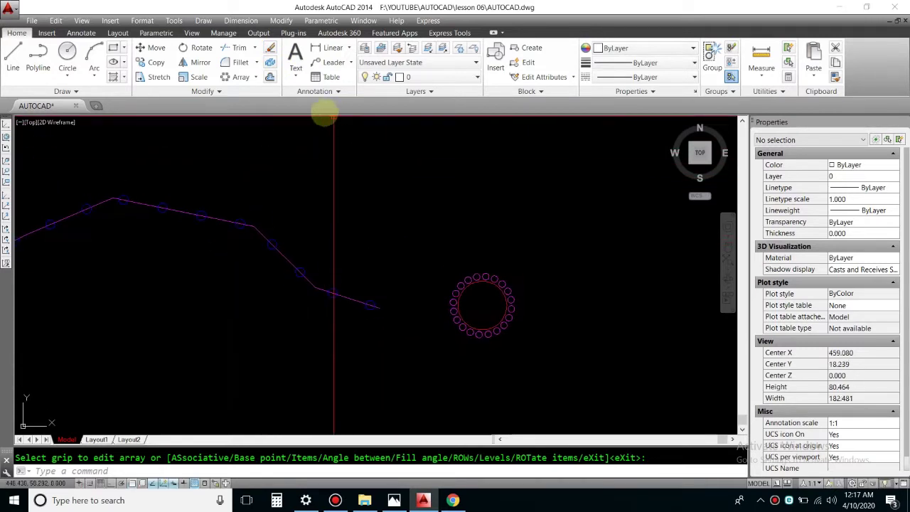
{"action": "middle_click_drag", "start_coordinate": [250, 217], "coordinate": [432, 264]}
{"action": "scroll", "coordinate": [433, 264], "scroll_direction": "down", "scroll_amount": 3}
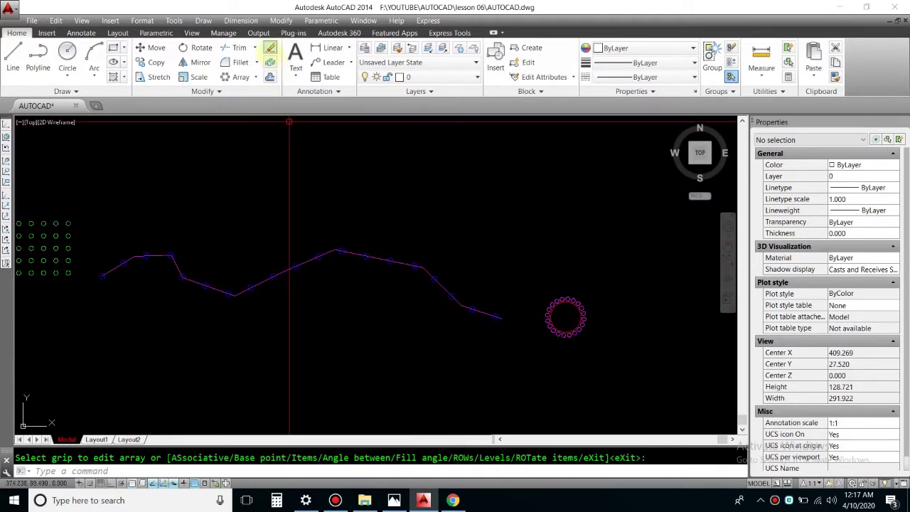
{"action": "left_click", "coordinate": [271, 48]}
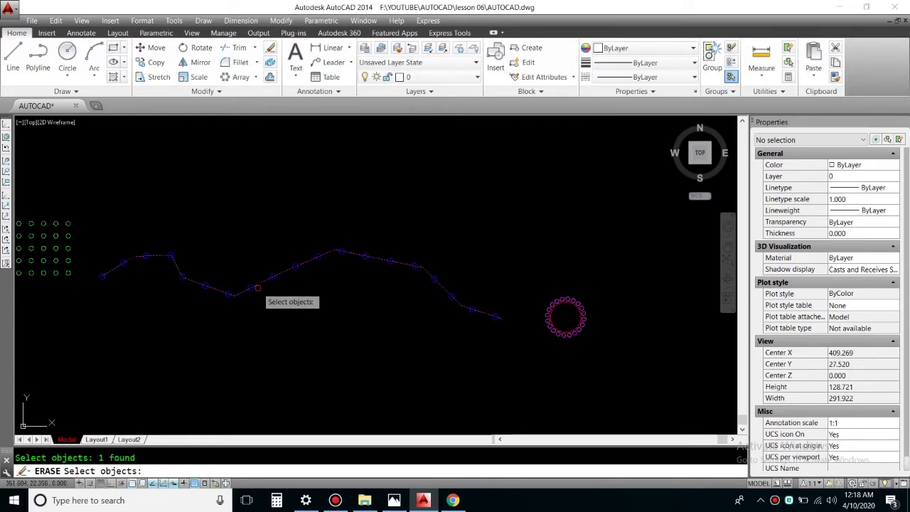
Delete the zigzag polyline and explode the path array into separate blue circles
{"action": "key", "text": "Return"}
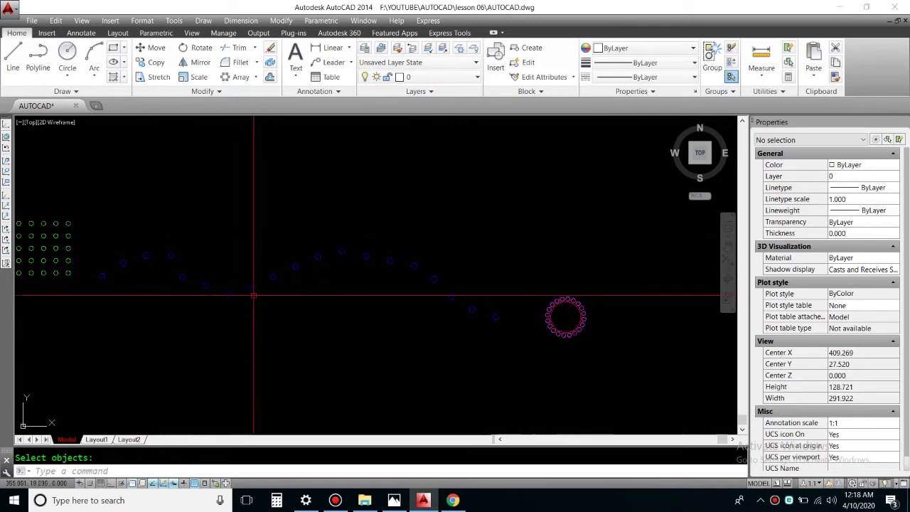
{"action": "left_click", "coordinate": [492, 321]}
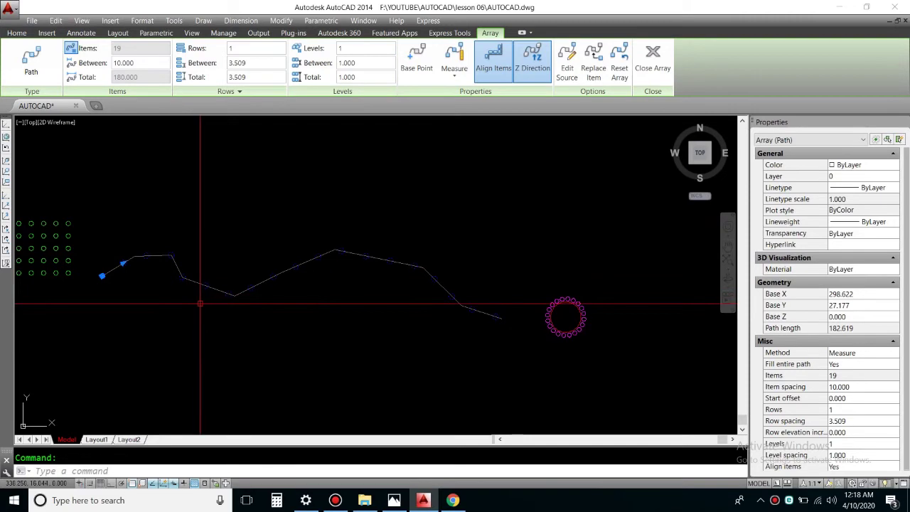
{"action": "key", "text": "Escape"}
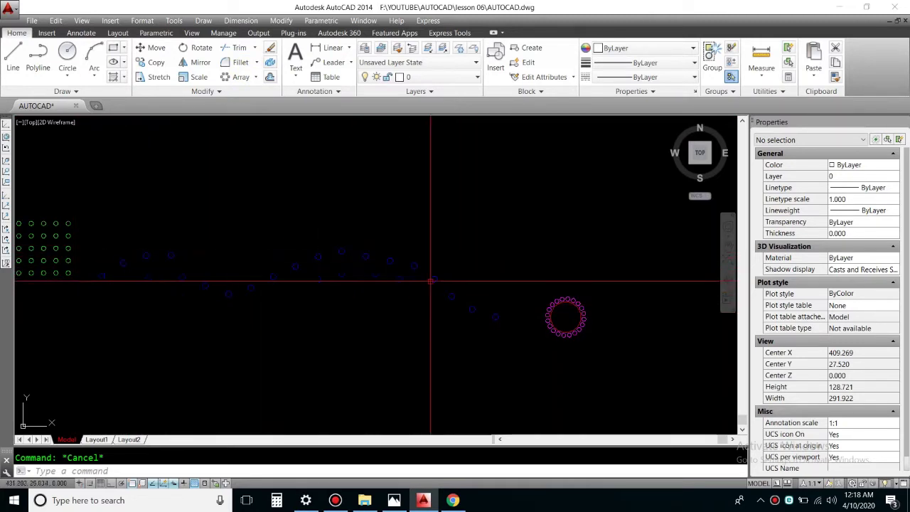
{"action": "middle_click_drag", "start_coordinate": [486, 326], "coordinate": [516, 357]}
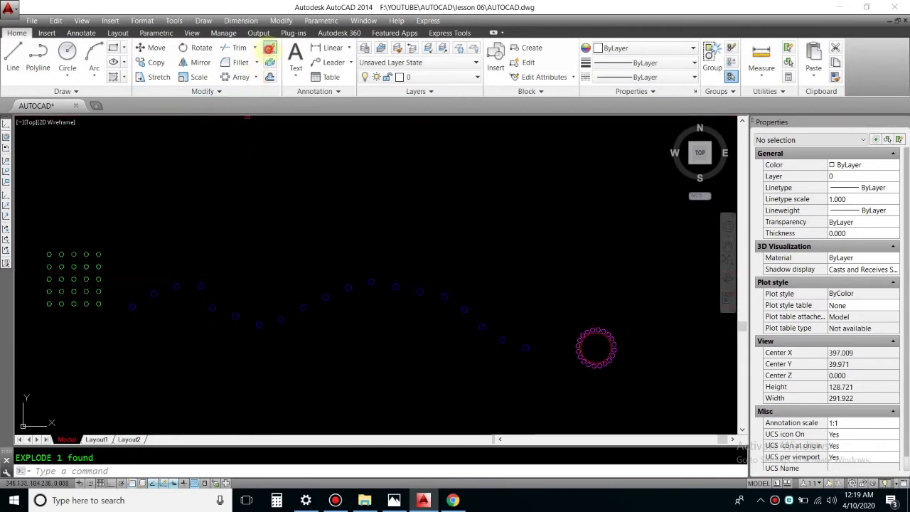
{"action": "scroll", "coordinate": [206, 313], "scroll_direction": "up", "scroll_amount": 2}
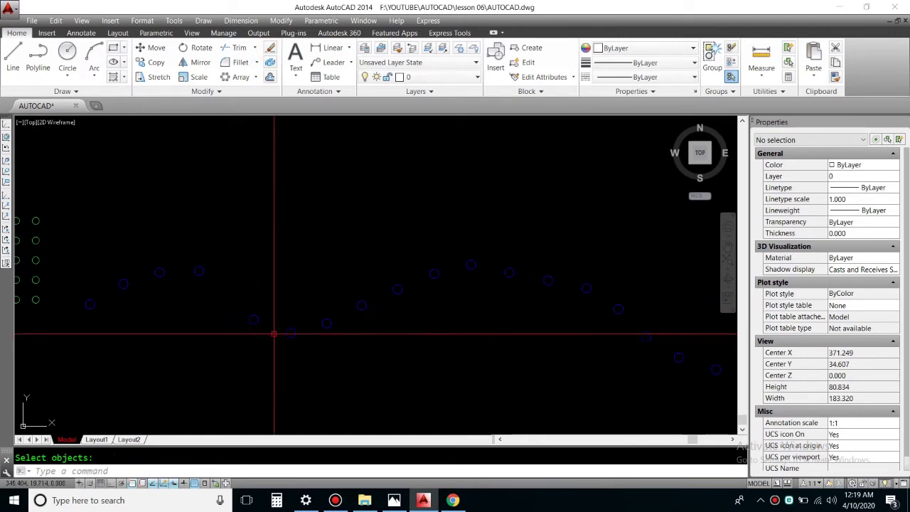
Erase several of the scattered blue circles
{"action": "scroll", "coordinate": [331, 311], "scroll_direction": "up", "scroll_amount": 2}
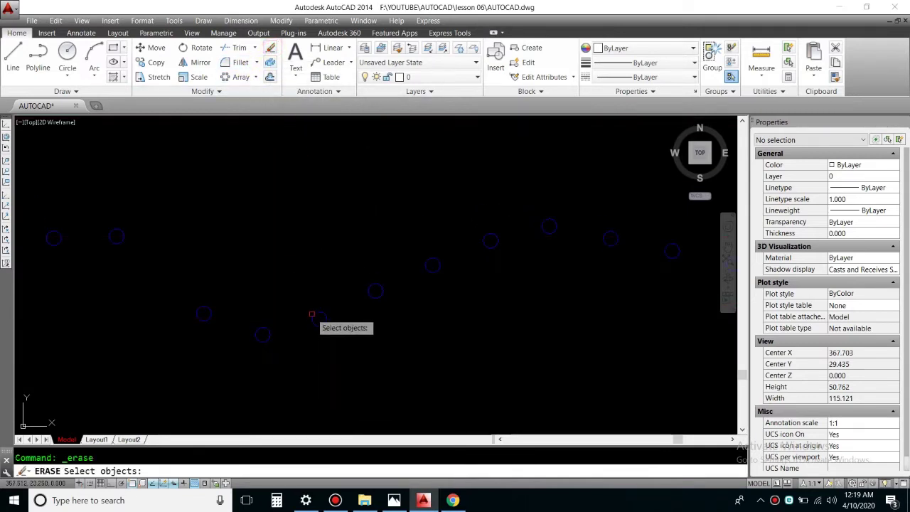
{"action": "key", "text": "Return"}
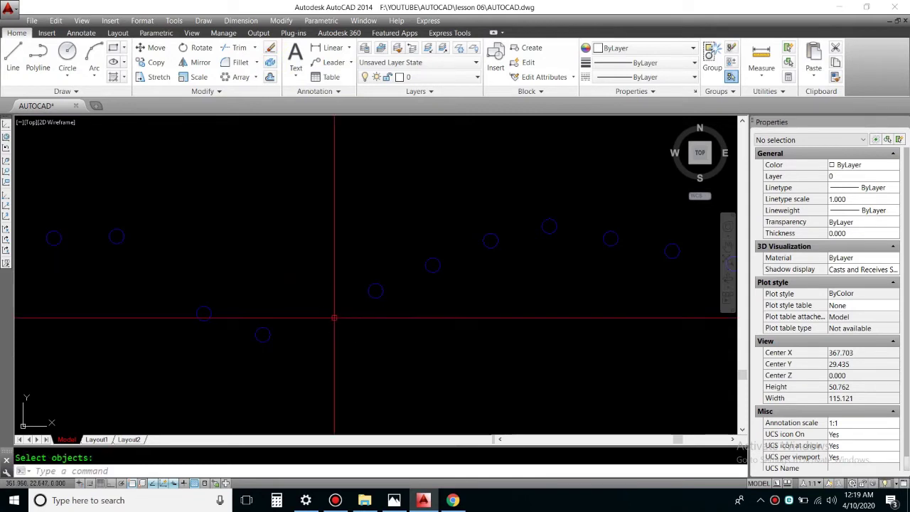
{"action": "scroll", "coordinate": [342, 318], "scroll_direction": "down", "scroll_amount": 2}
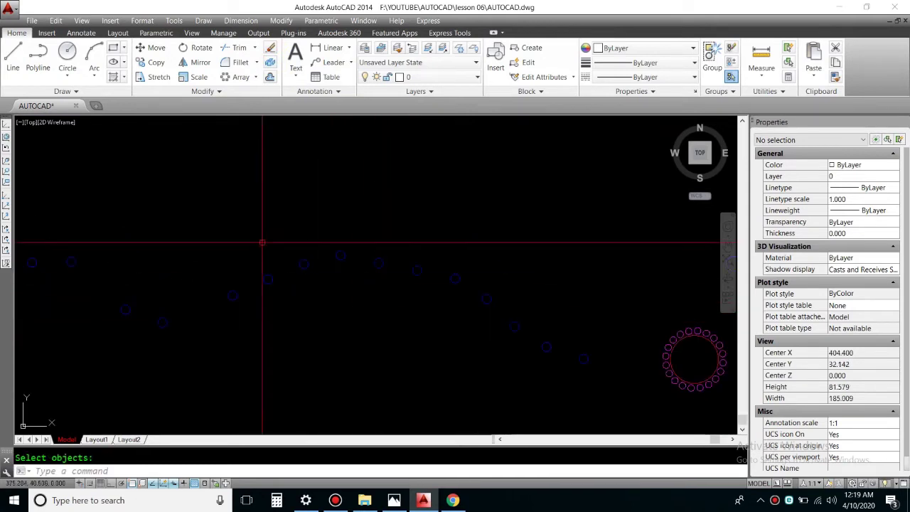
{"action": "left_click", "coordinate": [270, 48]}
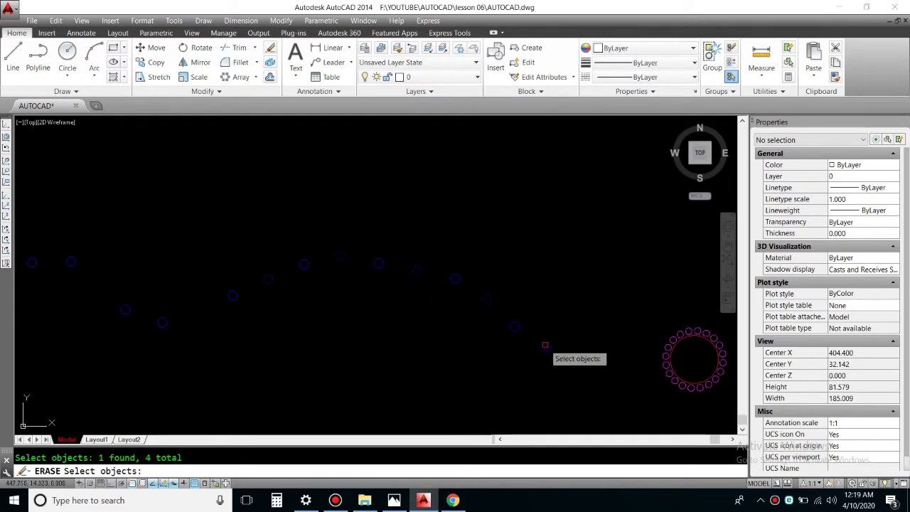
{"action": "key", "text": "Return"}
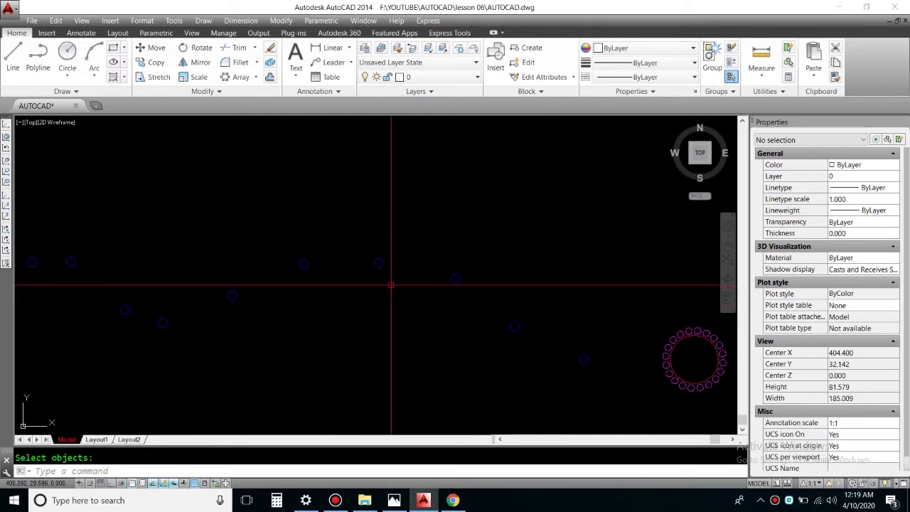
{"action": "scroll", "coordinate": [424, 303], "scroll_direction": "down", "scroll_amount": 3}
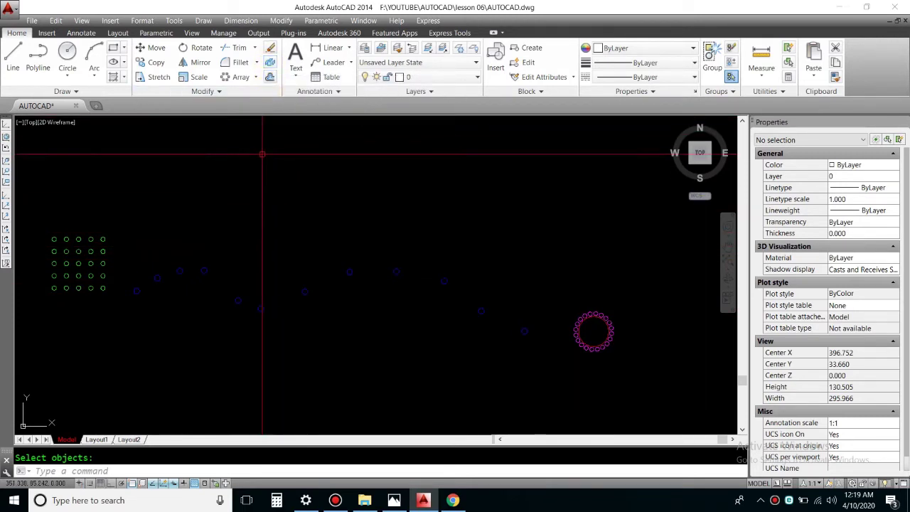
Pan and zoom to bring the green 5×5 circle grid into view
{"action": "middle_click_drag", "start_coordinate": [257, 234], "coordinate": [430, 252]}
{"action": "scroll", "coordinate": [235, 290], "scroll_direction": "up", "scroll_amount": 2}
{"action": "key", "text": "Escape"}
{"action": "scroll", "coordinate": [235, 290], "scroll_direction": "up", "scroll_amount": 3}
{"action": "scroll", "coordinate": [213, 295], "scroll_direction": "down", "scroll_amount": 2}
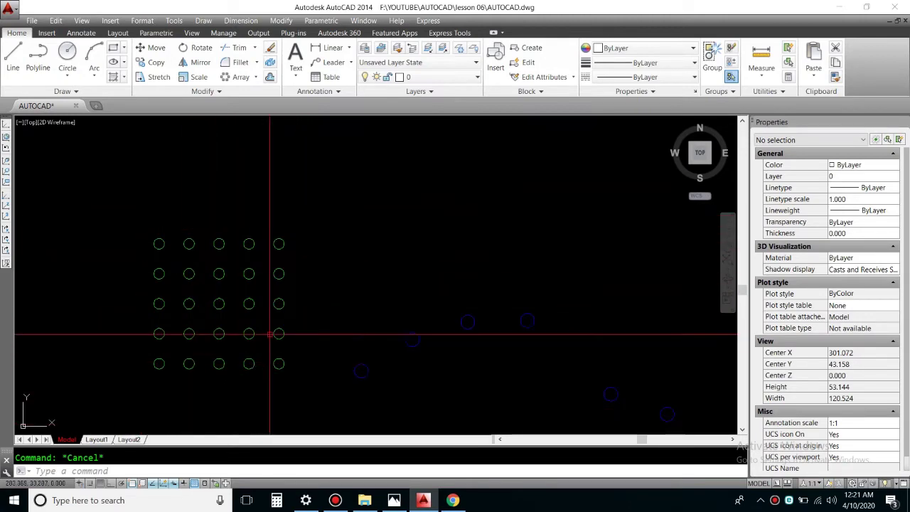
Explode the green 5×5 circle array into individual circles
{"action": "left_click", "coordinate": [163, 244]}
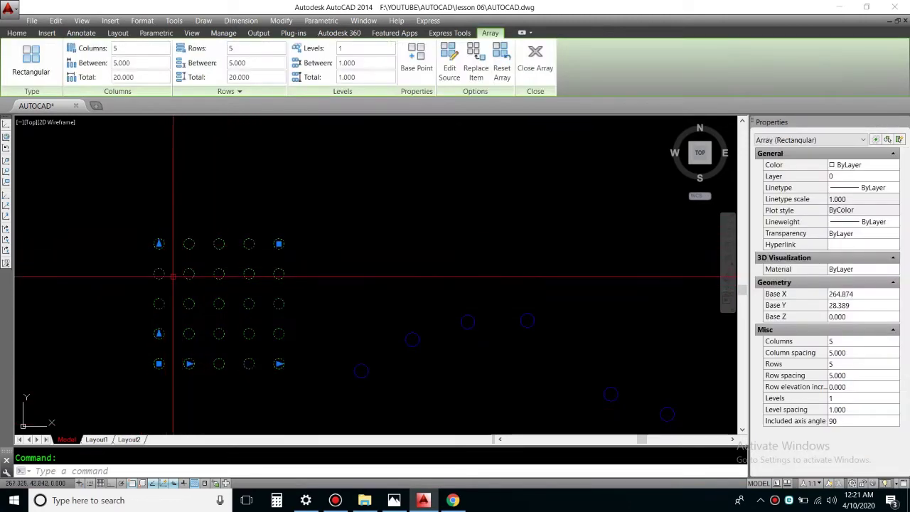
{"action": "key", "text": "Escape"}
{"action": "left_click", "coordinate": [161, 246]}
{"action": "key", "text": "Escape"}
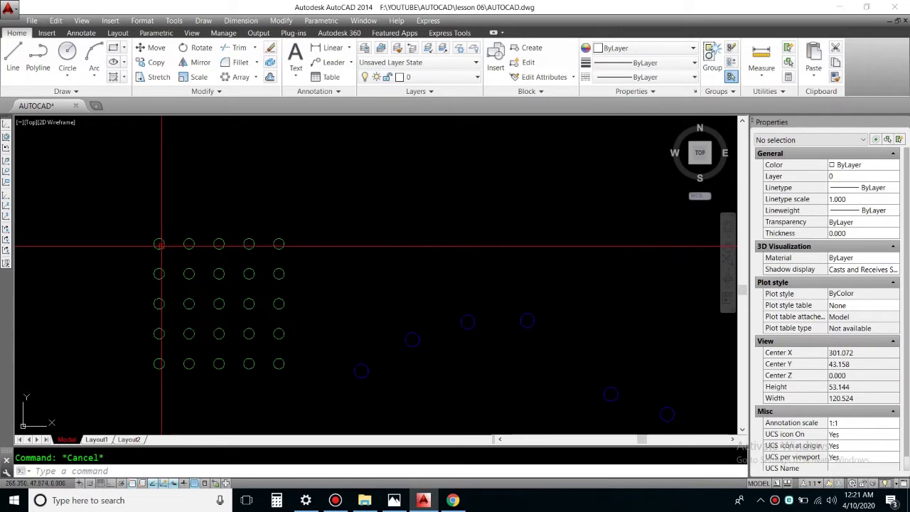
{"action": "left_click", "coordinate": [161, 245]}
{"action": "key", "text": "Escape"}
{"action": "scroll", "coordinate": [177, 392], "scroll_direction": "up", "scroll_amount": 2}
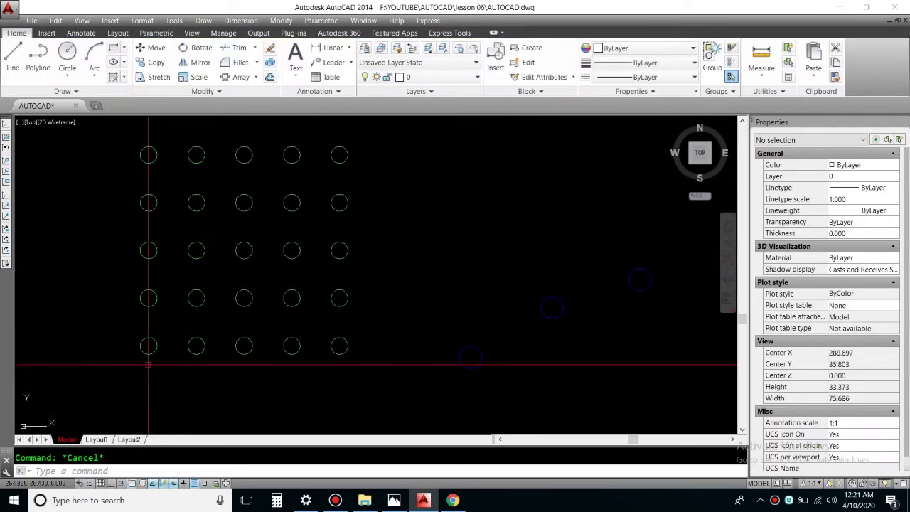
{"action": "left_click", "coordinate": [154, 342]}
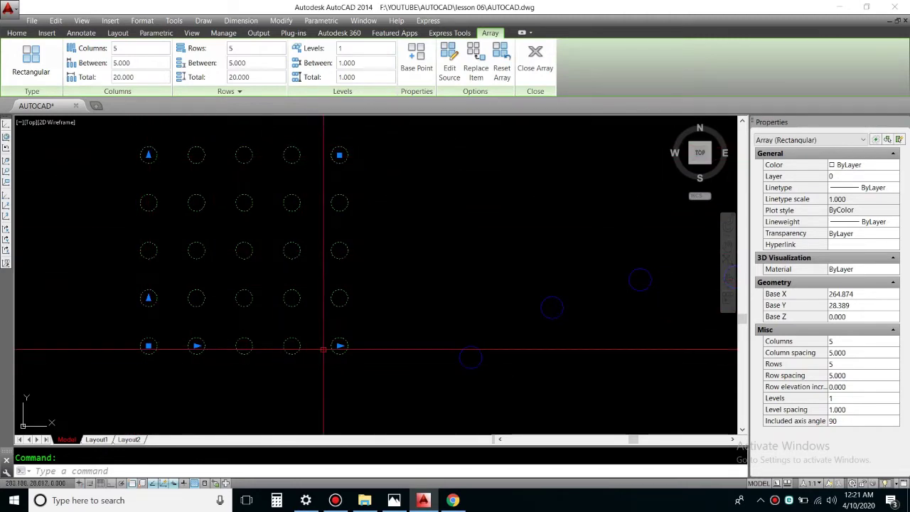
{"action": "key", "text": "Escape"}
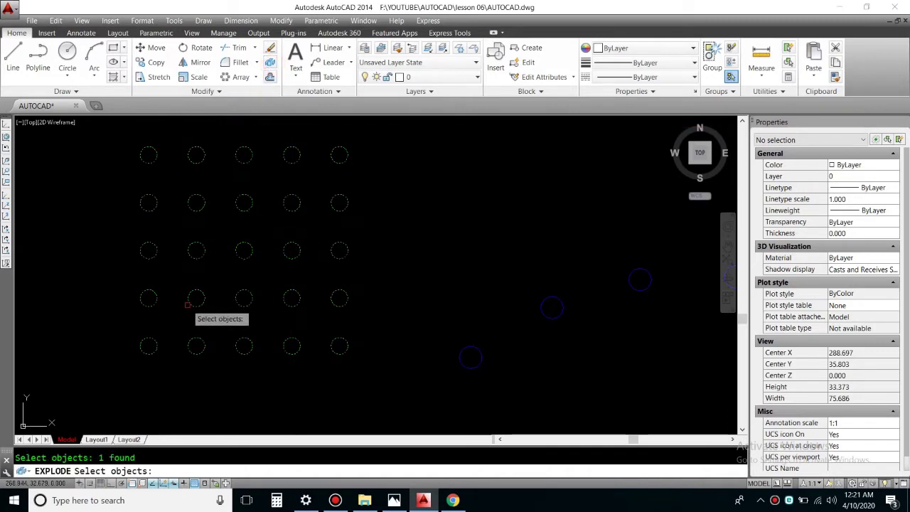
{"action": "key", "text": "Return"}
{"action": "key", "text": "Escape"}
Window-select the top-right circles of the green grid
{"action": "left_click", "coordinate": [335, 250]}
{"action": "key", "text": "Escape"}
{"action": "middle_click_drag", "start_coordinate": [335, 250], "coordinate": [404, 300]}
{"action": "left_click", "coordinate": [359, 254]}
{"action": "key", "text": "Escape"}
{"action": "left_click", "coordinate": [311, 249]}
{"action": "key", "text": "Escape"}
{"action": "scroll", "coordinate": [351, 253], "scroll_direction": "down", "scroll_amount": 4}
{"action": "scroll", "coordinate": [351, 252], "scroll_direction": "up", "scroll_amount": 5}
{"action": "left_click", "coordinate": [400, 238]}
{"action": "scroll", "coordinate": [487, 266], "scroll_direction": "down", "scroll_amount": 1}
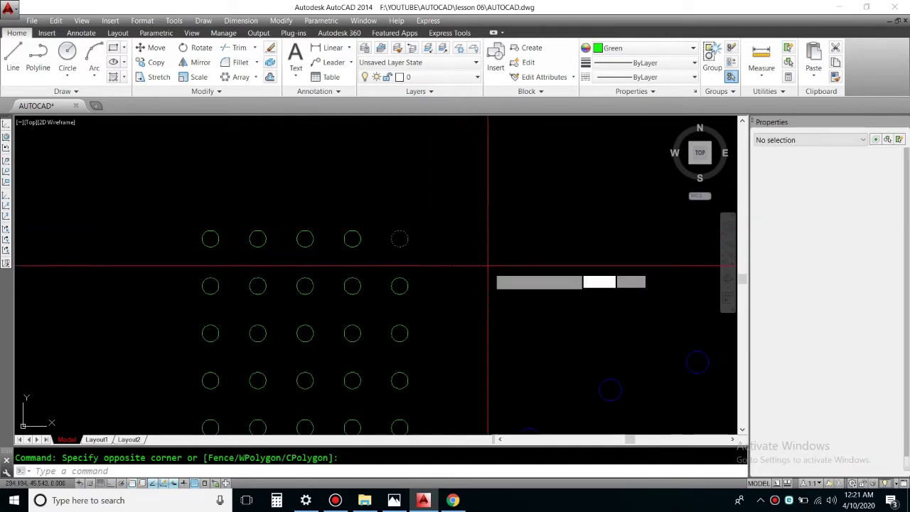
{"action": "left_click", "coordinate": [488, 267]}
{"action": "key", "text": "Escape"}
Move the selected top-right circles upward out of the grid with M
{"action": "type", "text": "m"}
{"action": "key", "text": "Return"}
{"action": "key", "text": "Return"}
{"action": "scroll", "coordinate": [480, 293], "scroll_direction": "down", "scroll_amount": 2}
{"action": "scroll", "coordinate": [480, 293], "scroll_direction": "up", "scroll_amount": 2}
{"action": "left_click", "coordinate": [661, 193]}
{"action": "key", "text": "Escape"}
{"action": "scroll", "coordinate": [664, 185], "scroll_direction": "down", "scroll_amount": 3}
{"action": "scroll", "coordinate": [679, 235], "scroll_direction": "down", "scroll_amount": 2}
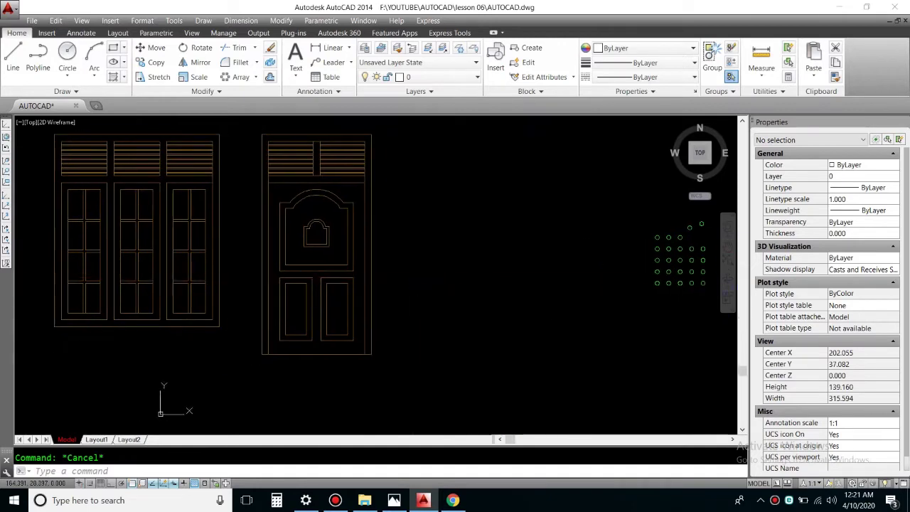
{"action": "middle_click_drag", "start_coordinate": [214, 280], "coordinate": [254, 304]}
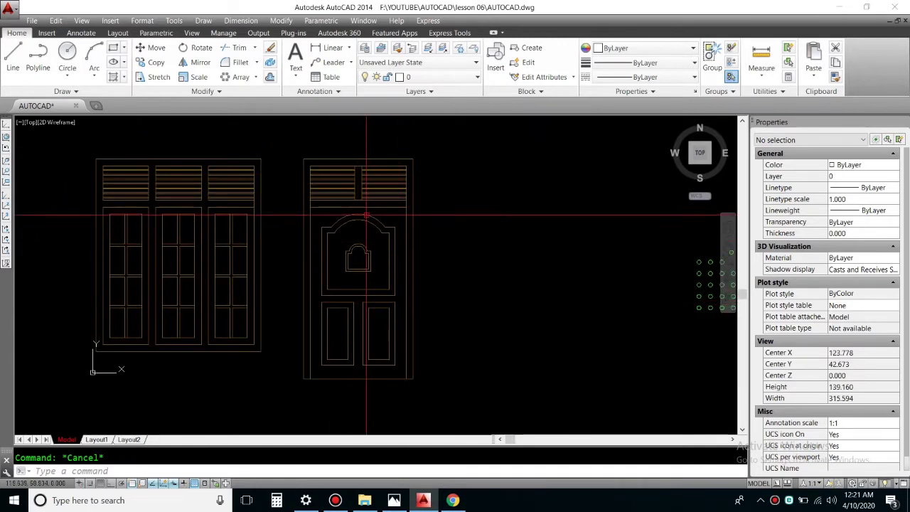
{"action": "scroll", "coordinate": [335, 246], "scroll_direction": "down", "scroll_amount": 1}
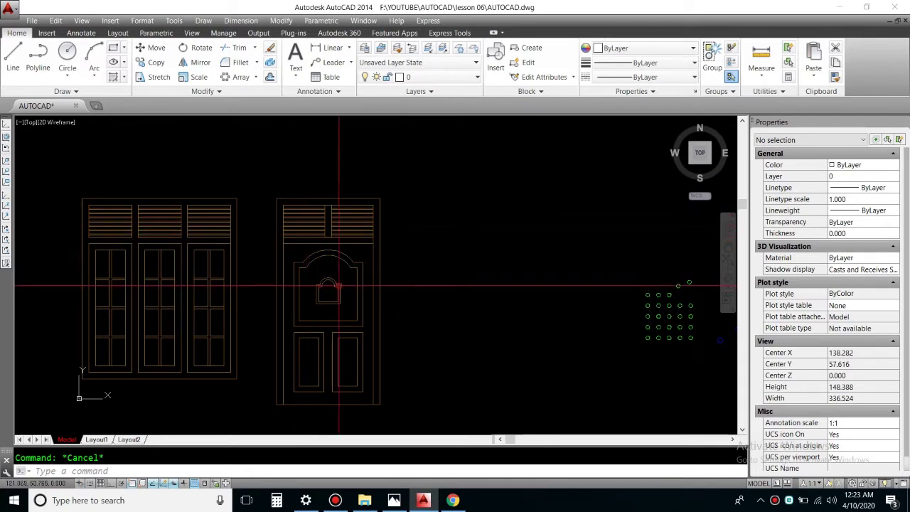
{"action": "middle_click_drag", "start_coordinate": [321, 253], "coordinate": [318, 220]}
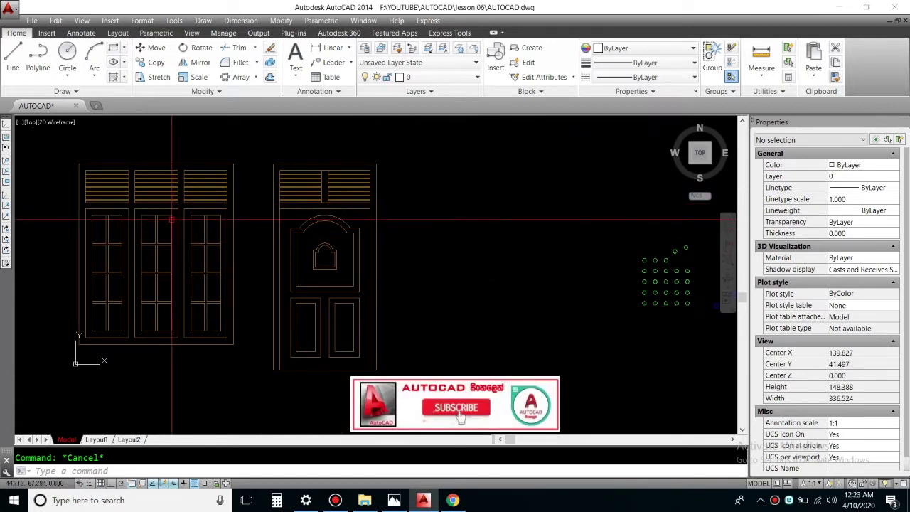
{"action": "middle_click_drag", "start_coordinate": [211, 274], "coordinate": [247, 278]}
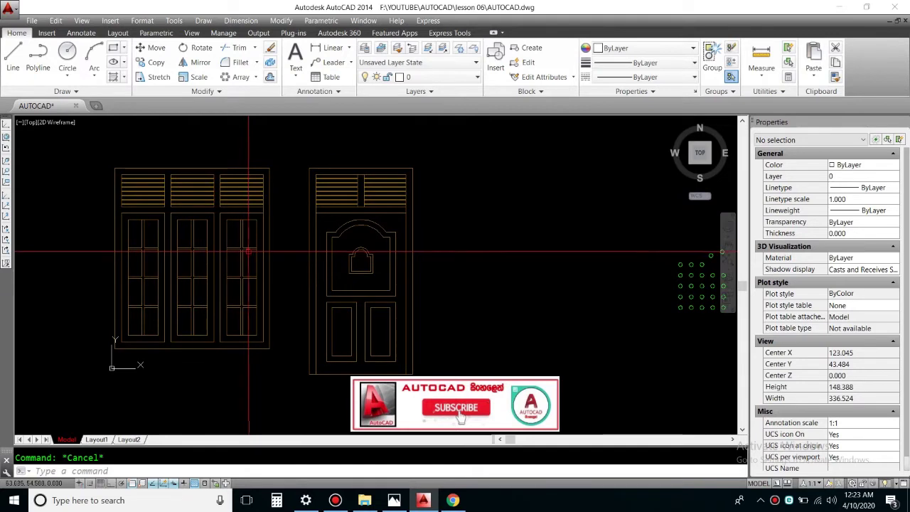
{"action": "left_click", "coordinate": [360, 197]}
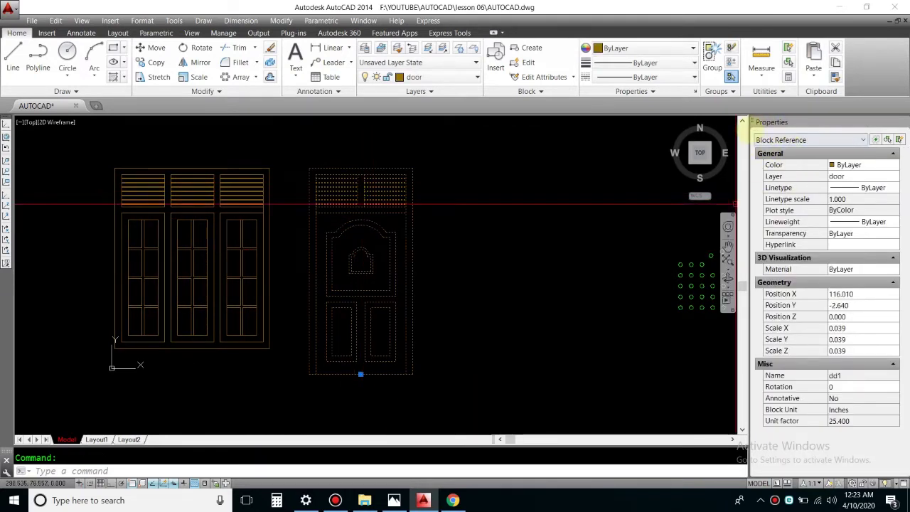
{"action": "key", "text": "Escape"}
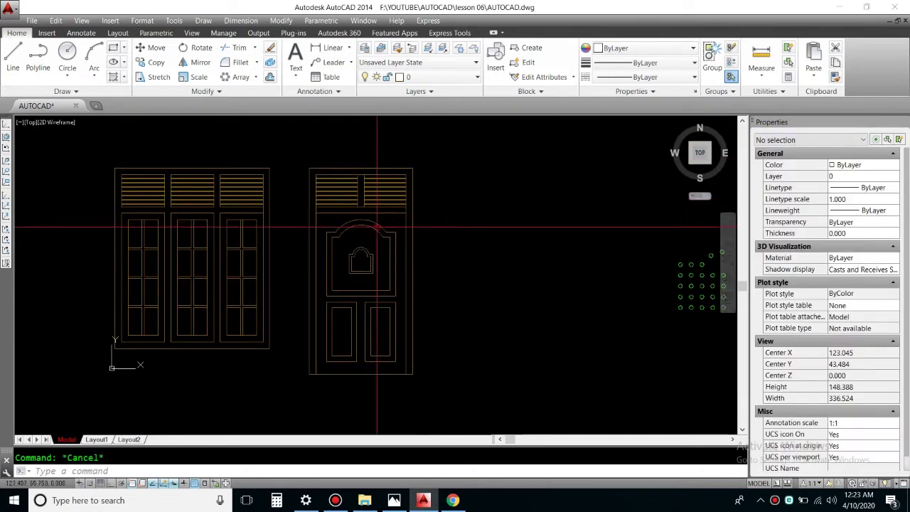
{"action": "left_click", "coordinate": [345, 192]}
{"action": "key", "text": "Escape"}
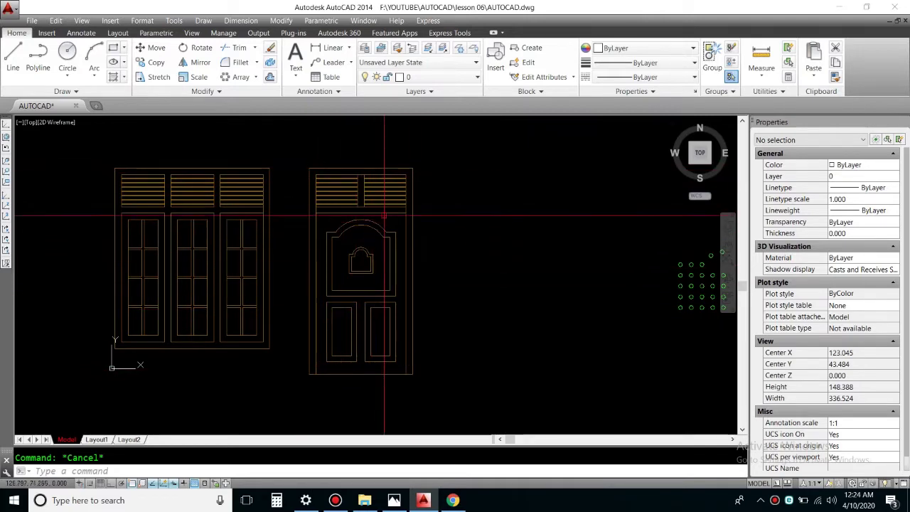
Move the door block dd1 right, changing its Position X from 116.010 to 146.904
{"action": "left_click", "coordinate": [407, 256]}
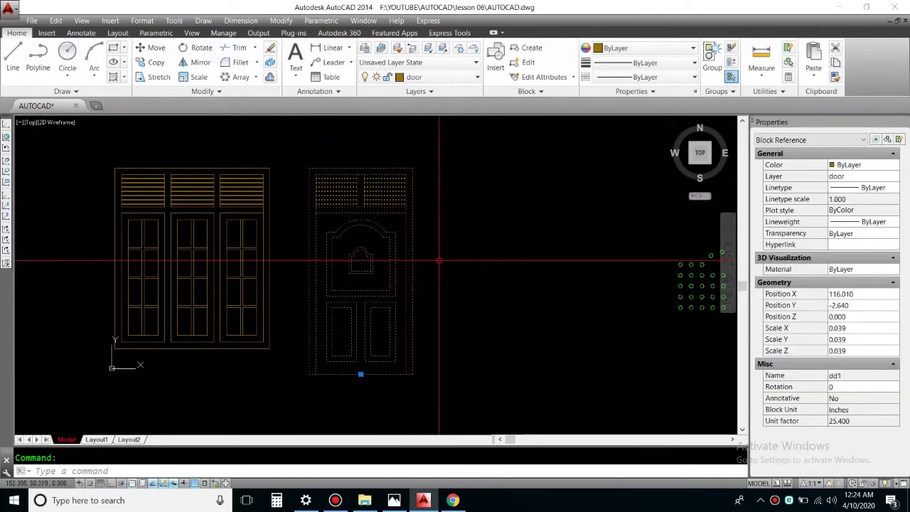
{"action": "type", "text": "m"}
{"action": "key", "text": "Return"}
{"action": "left_click", "coordinate": [358, 311]}
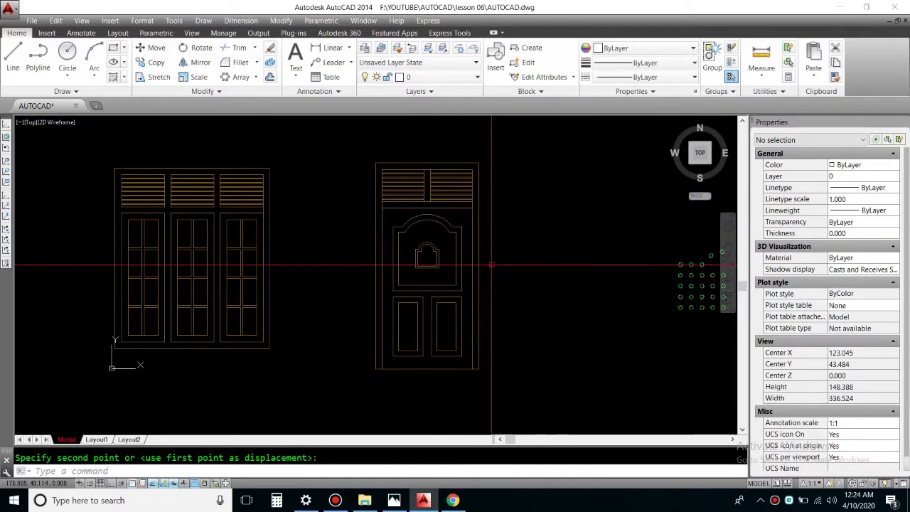
{"action": "middle_click_drag", "start_coordinate": [328, 225], "coordinate": [313, 239]}
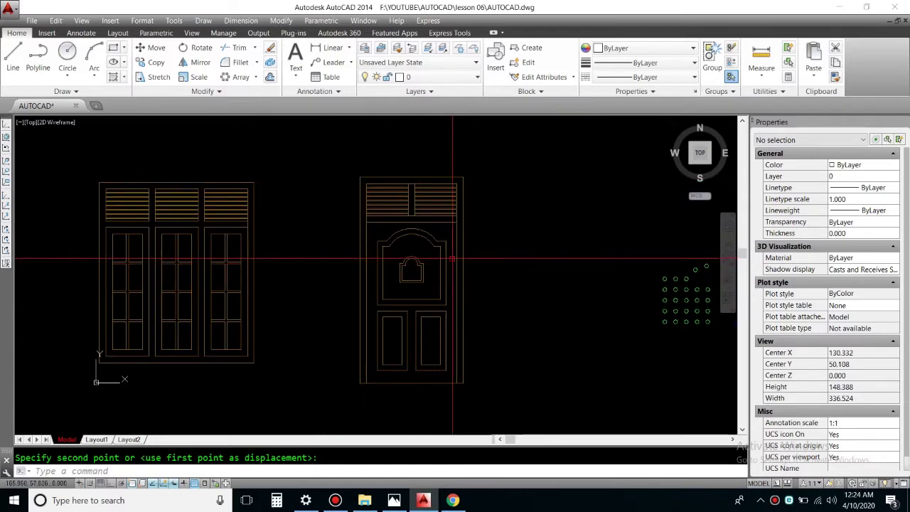
{"action": "middle_click_drag", "start_coordinate": [418, 260], "coordinate": [351, 260]}
{"action": "left_click", "coordinate": [361, 199]}
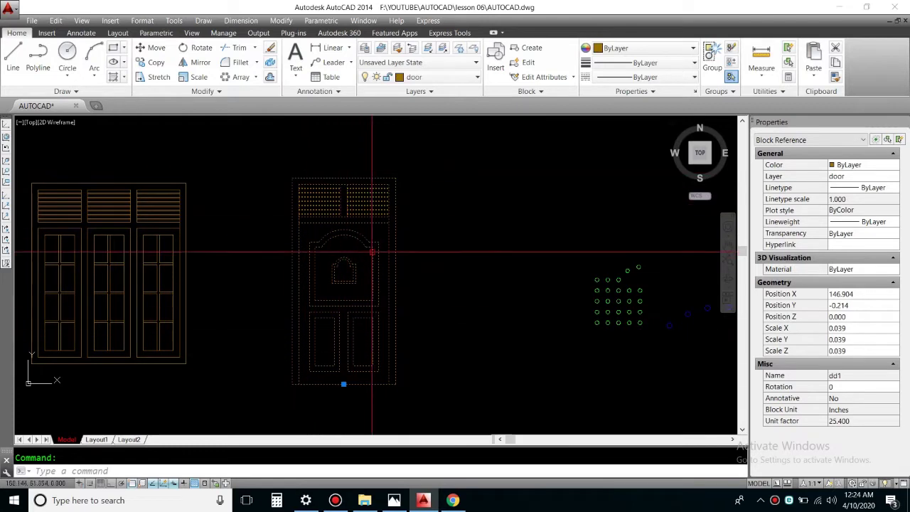
{"action": "key", "text": "Escape"}
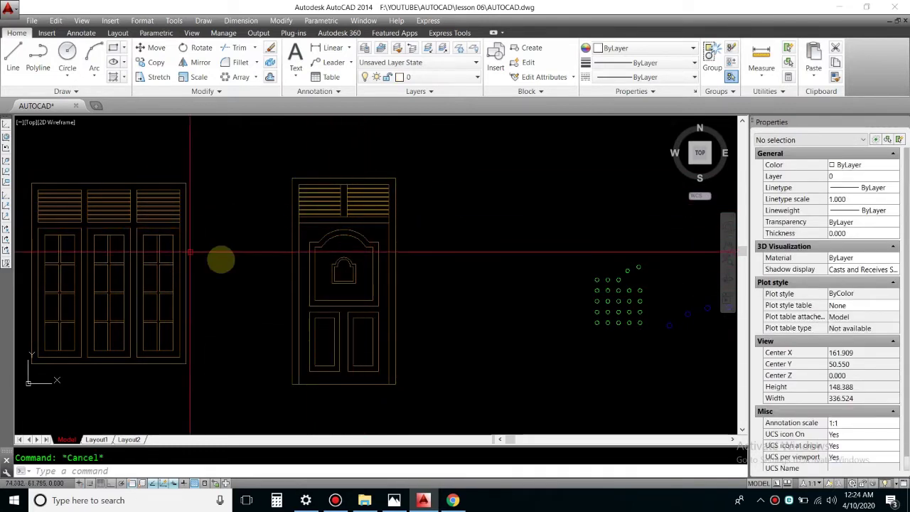
Pan right and briefly select the window block ww3 to check it
{"action": "middle_click_drag", "start_coordinate": [219, 258], "coordinate": [353, 263]}
{"action": "left_click", "coordinate": [284, 220]}
{"action": "mouse_move", "coordinate": [739, 173]}
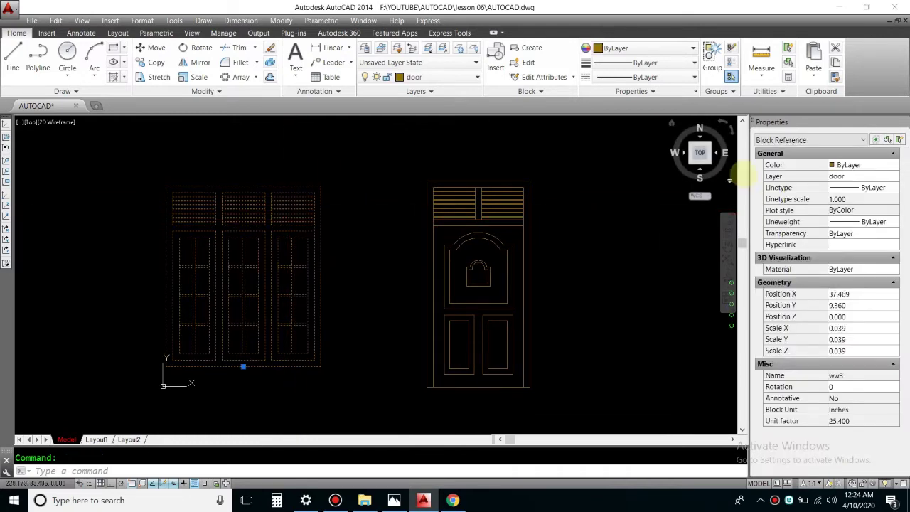
{"action": "key", "text": "Escape"}
{"action": "scroll", "coordinate": [711, 274], "scroll_direction": "down", "scroll_amount": 5}
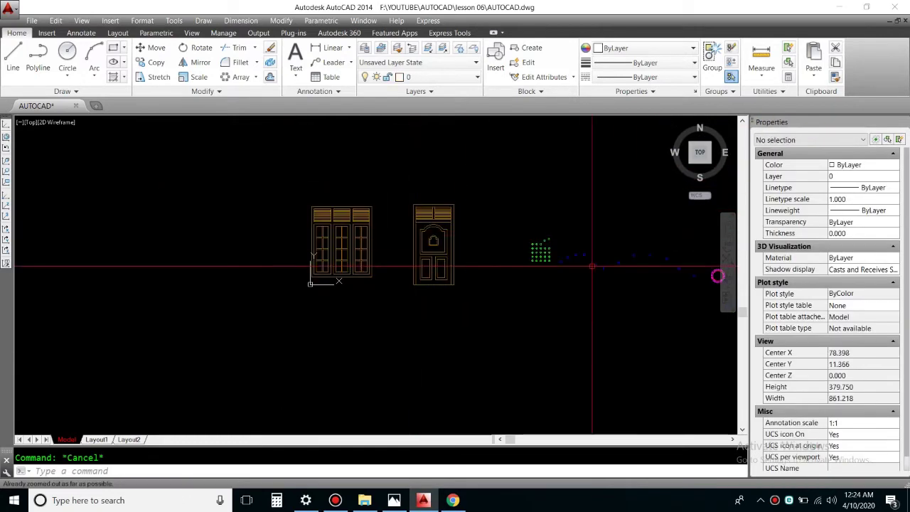
{"action": "scroll", "coordinate": [565, 256], "scroll_direction": "up", "scroll_amount": 3}
{"action": "scroll", "coordinate": [362, 196], "scroll_direction": "up", "scroll_amount": 1}
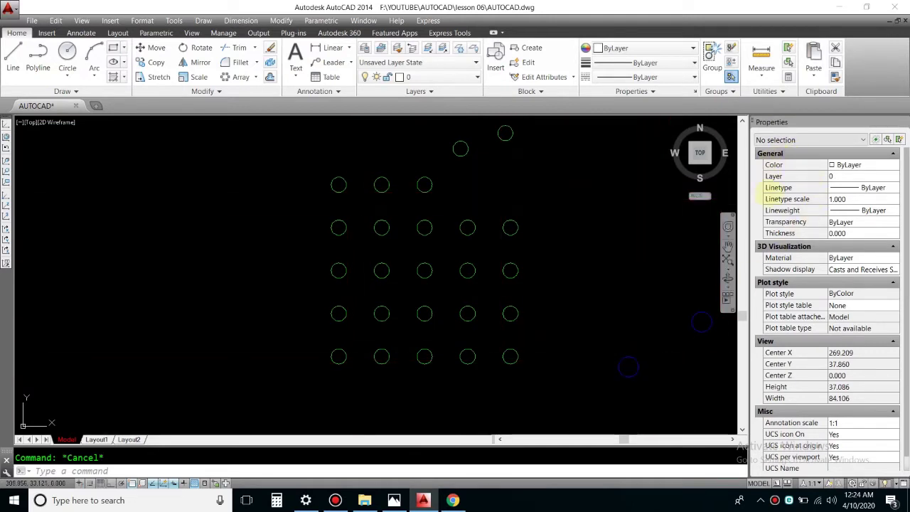
{"action": "left_click", "coordinate": [629, 358]}
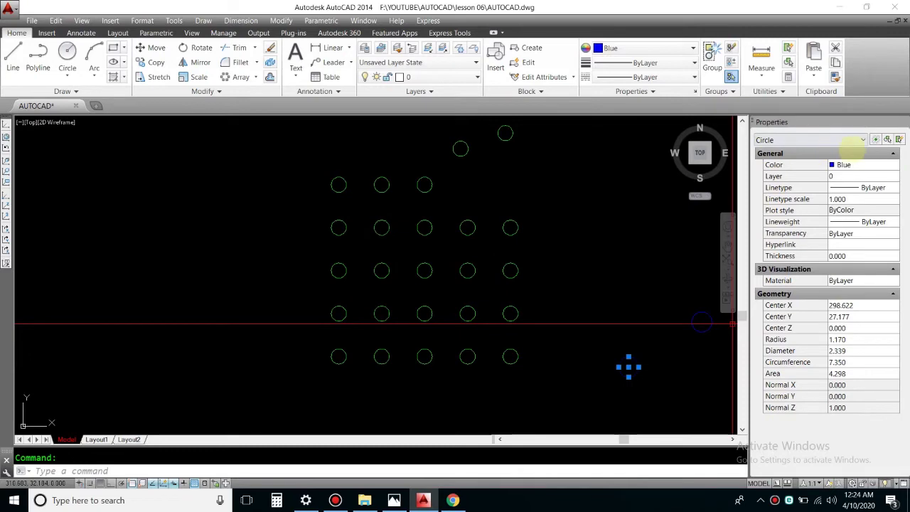
{"action": "key", "text": "Escape"}
{"action": "scroll", "coordinate": [639, 227], "scroll_direction": "down", "scroll_amount": 3}
{"action": "scroll", "coordinate": [455, 234], "scroll_direction": "up", "scroll_amount": 1}
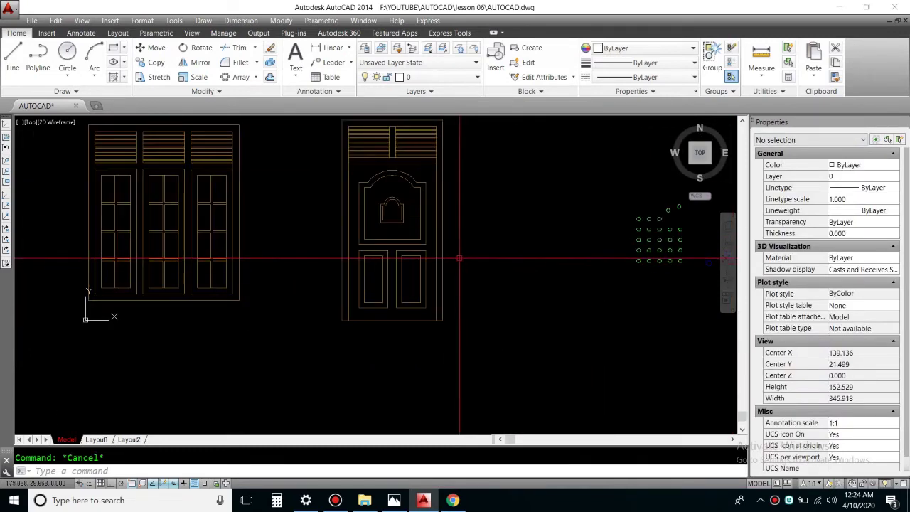
{"action": "scroll", "coordinate": [454, 233], "scroll_direction": "up", "scroll_amount": 1}
{"action": "left_click", "coordinate": [438, 207]}
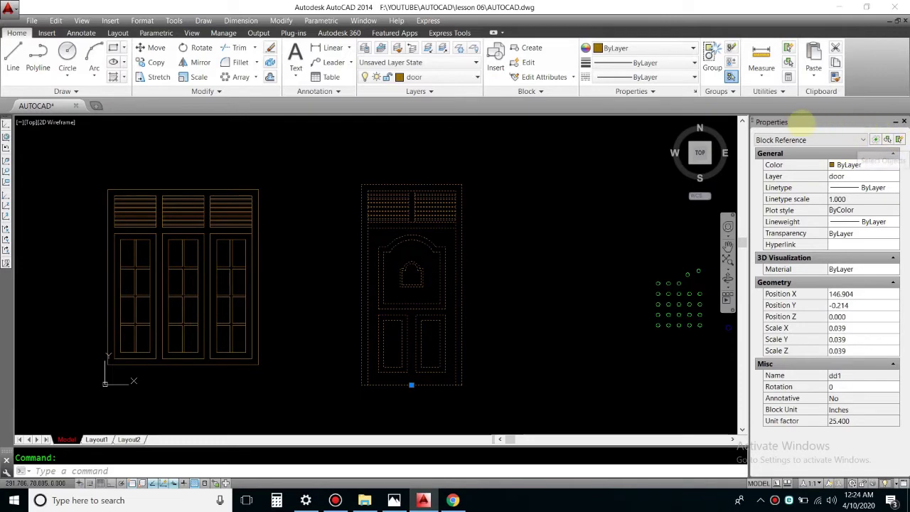
{"action": "key", "text": "Escape"}
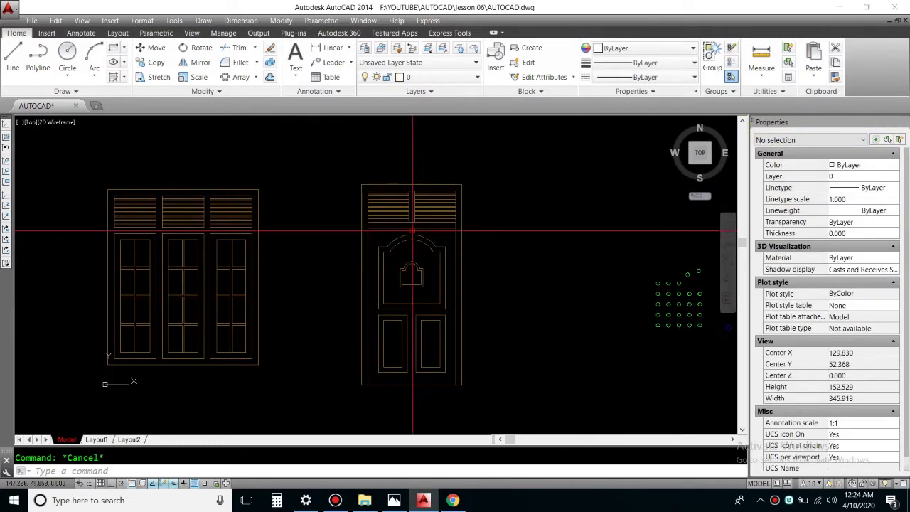
{"action": "mouse_move", "coordinate": [457, 236]}
{"action": "middle_mouse_down"}
{"action": "mouse_move", "coordinate": [375, 242]}
{"action": "mouse_move", "coordinate": [389, 209]}
{"action": "middle_mouse_up"}
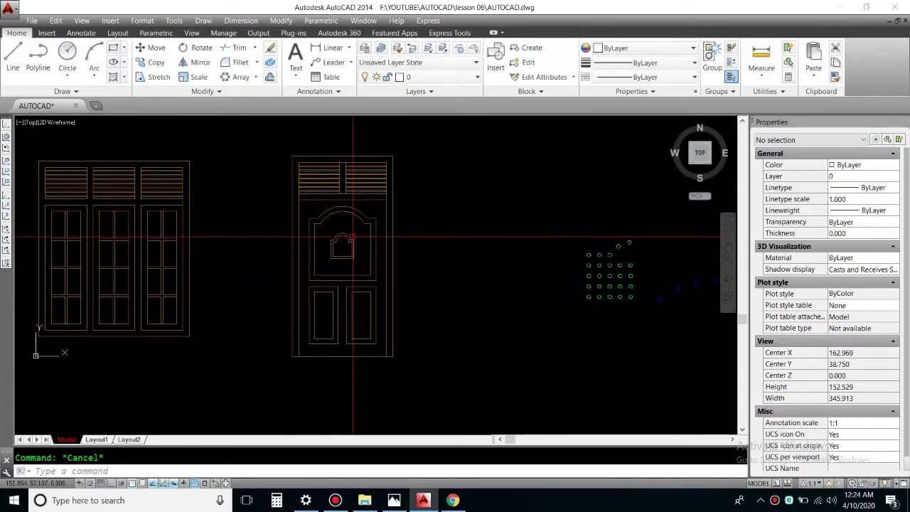
{"action": "middle_click_drag", "start_coordinate": [357, 224], "coordinate": [392, 247]}
{"action": "left_click", "coordinate": [407, 230]}
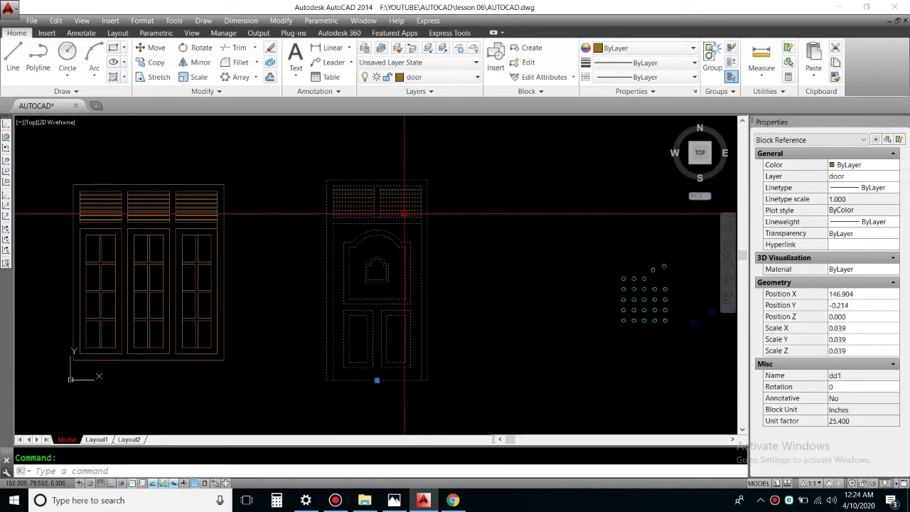
{"action": "key", "text": "Escape"}
{"action": "left_click", "coordinate": [408, 229]}
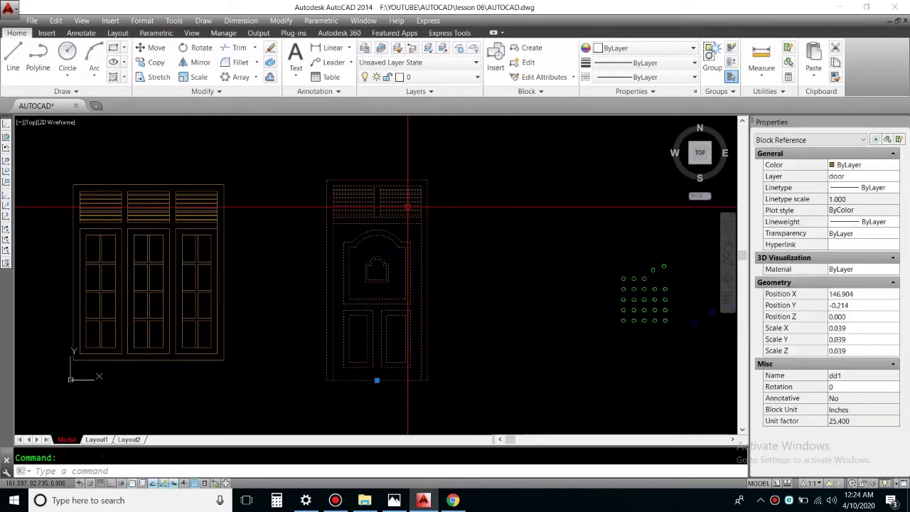
{"action": "key", "text": "Escape"}
{"action": "middle_click_drag", "start_coordinate": [428, 330], "coordinate": [451, 291]}
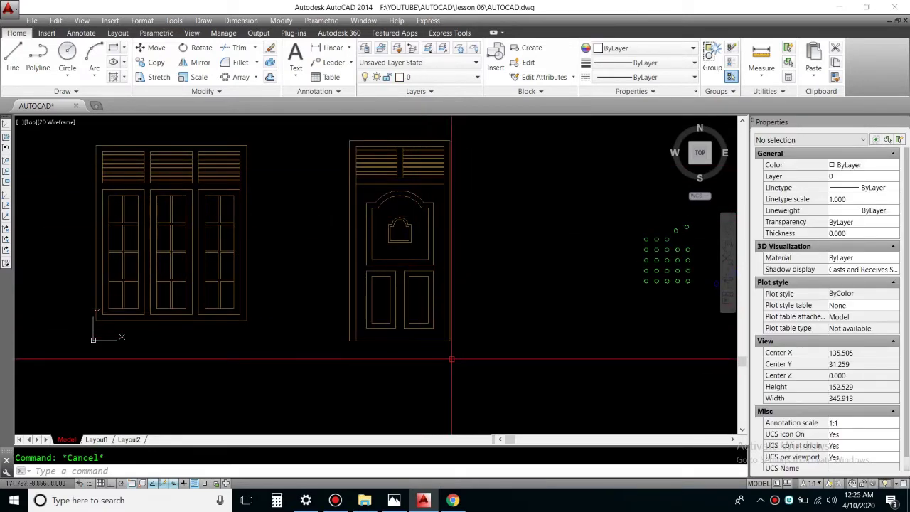
{"action": "key", "text": "Escape"}
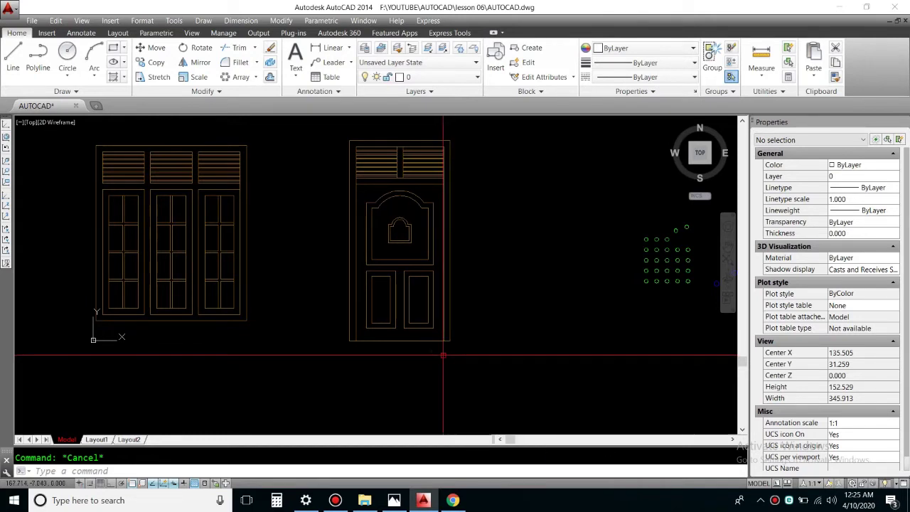
{"action": "type", "text": "s"}
{"action": "key", "text": "Return"}
{"action": "left_click", "coordinate": [422, 348]}
{"action": "key", "text": "Escape"}
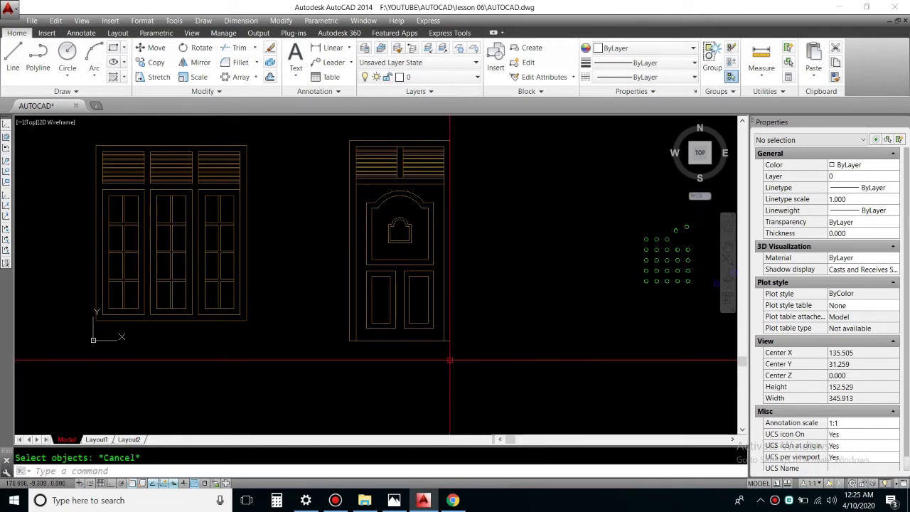
{"action": "left_click", "coordinate": [159, 77]}
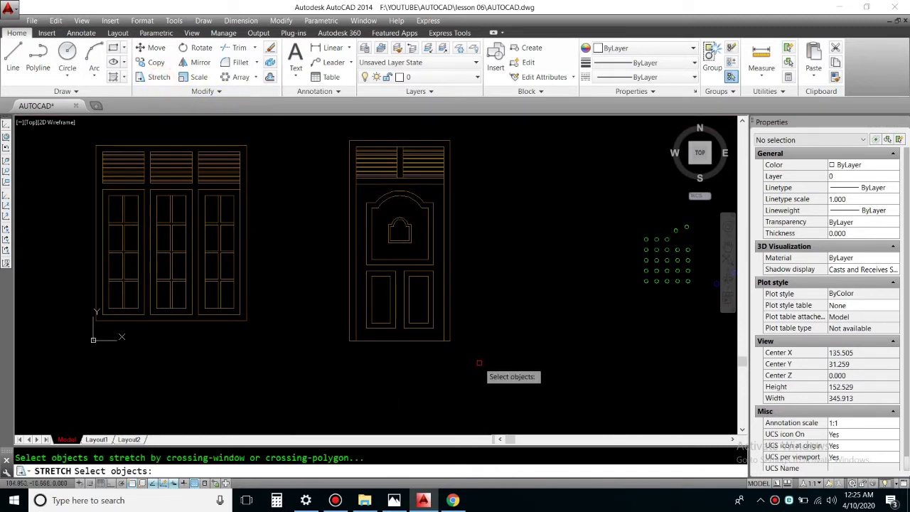
Stretch the door straight down about 15.9 units with Ortho on, so it sits below the window
{"action": "left_click", "coordinate": [320, 314]}
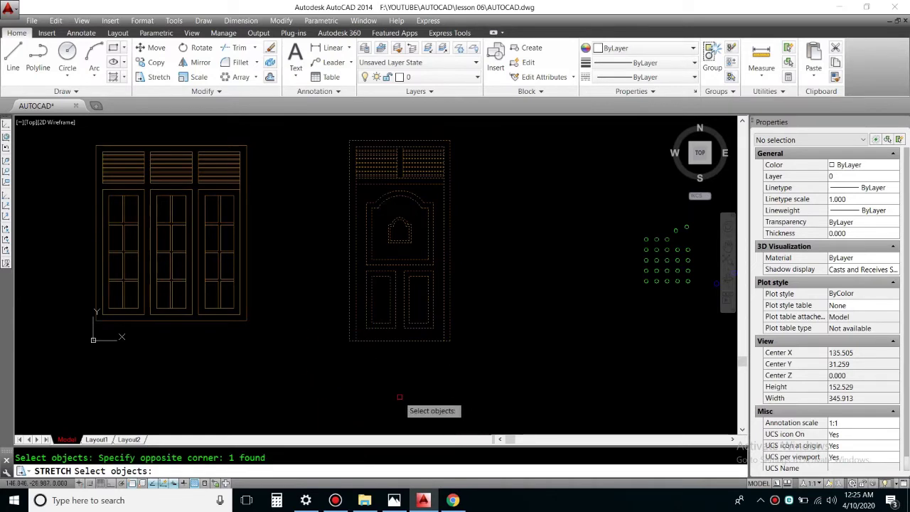
{"action": "key", "text": "Return"}
{"action": "left_click", "coordinate": [492, 329]}
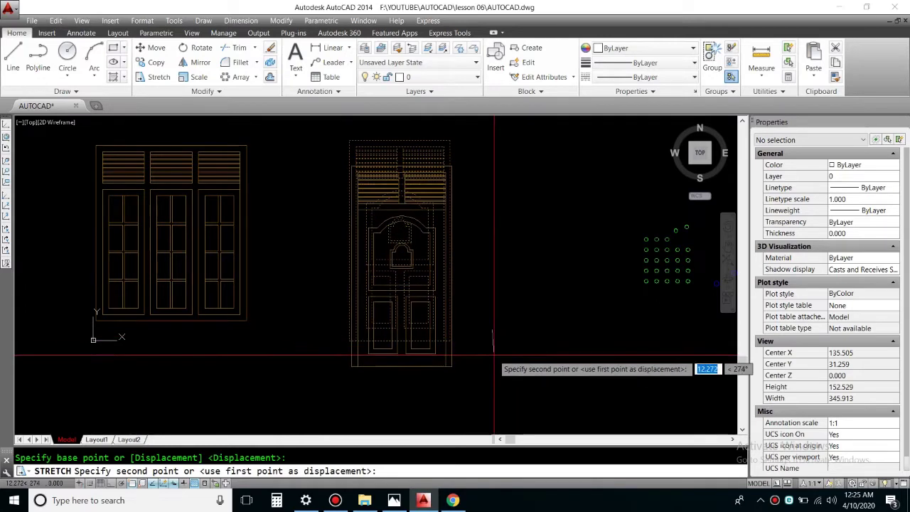
{"action": "left_click", "coordinate": [110, 484]}
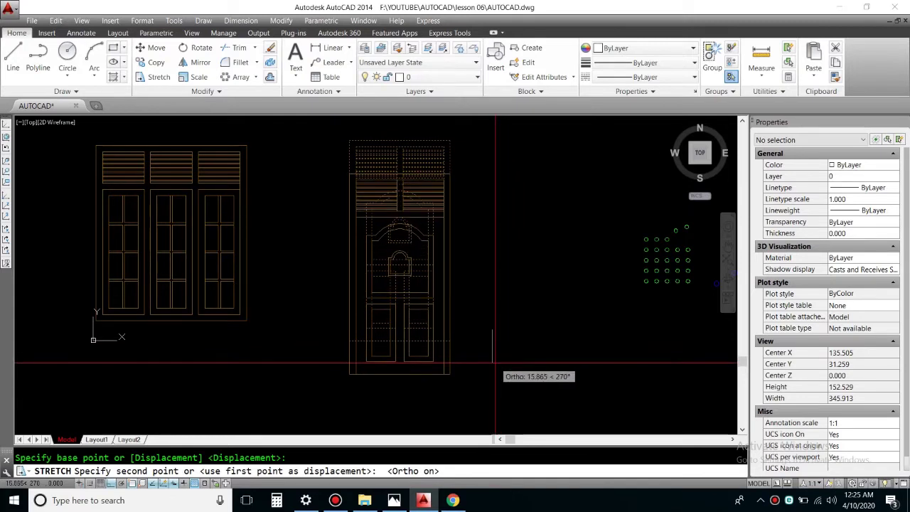
{"action": "left_click", "coordinate": [572, 359]}
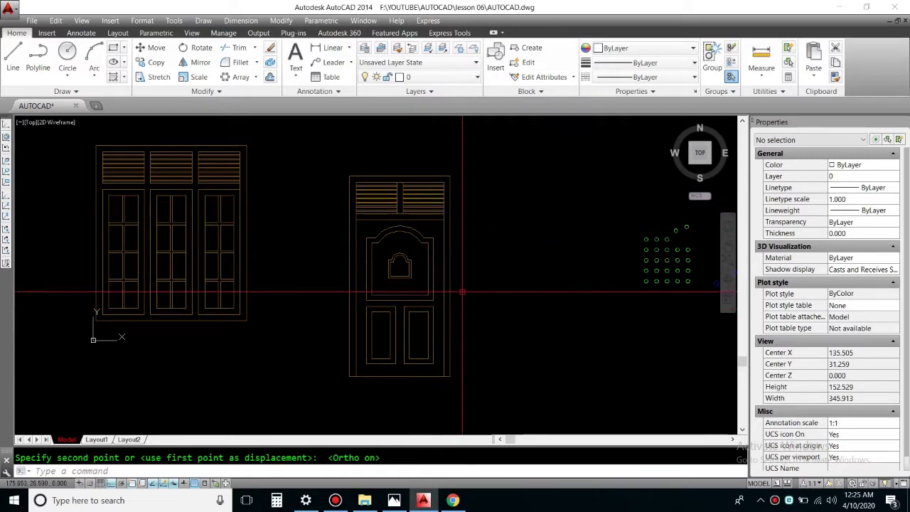
{"action": "middle_click_drag", "start_coordinate": [451, 332], "coordinate": [335, 296]}
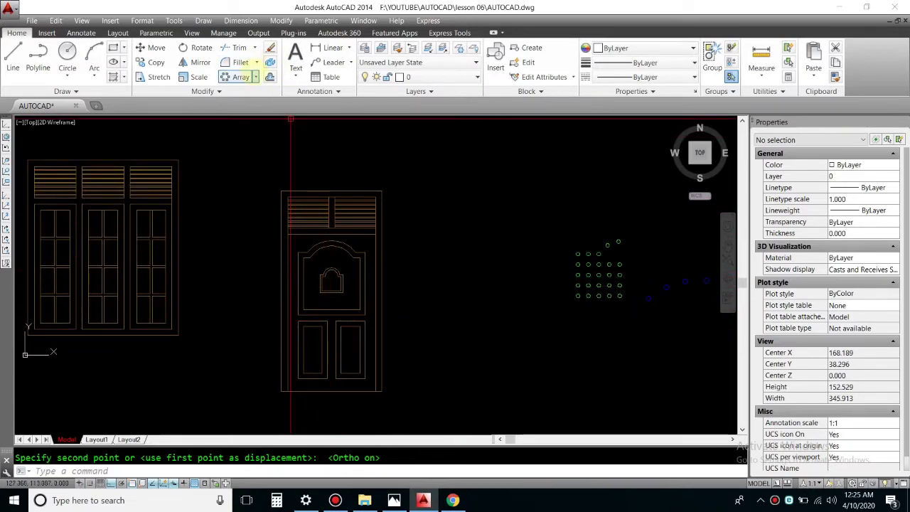
{"action": "left_click", "coordinate": [271, 62]}
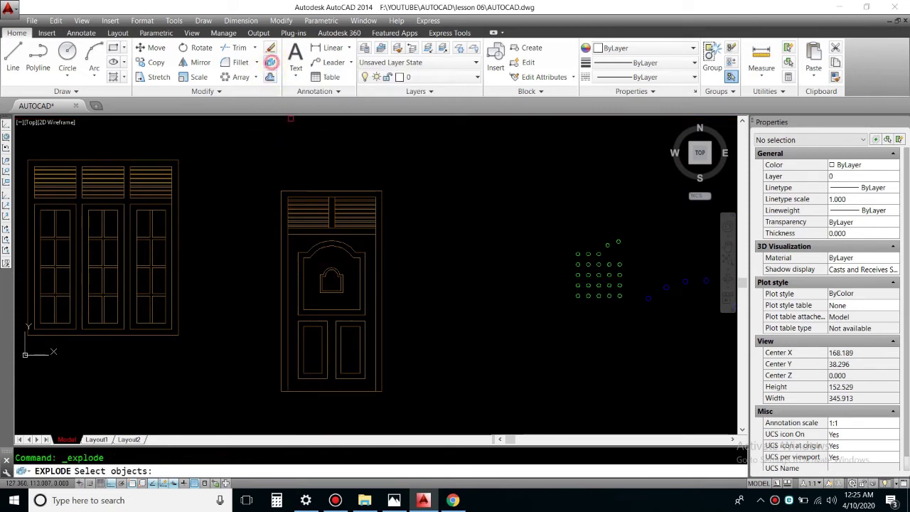
Explode the door block into separate lines and check one of its top lines
{"action": "left_click", "coordinate": [361, 207]}
{"action": "key", "text": "Return"}
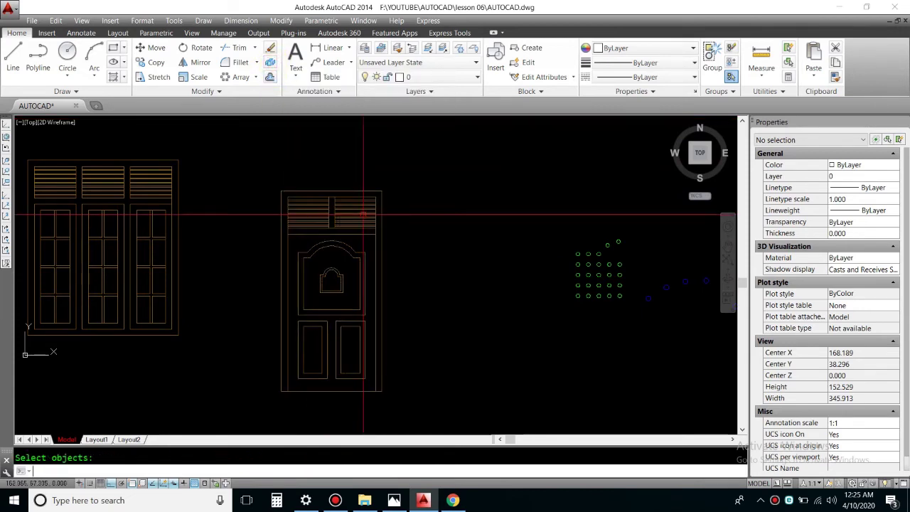
{"action": "left_click", "coordinate": [352, 213]}
{"action": "key", "text": "Escape"}
Inspect the exploded door's arched panel and lower left panel in Properties
{"action": "left_click", "coordinate": [335, 262]}
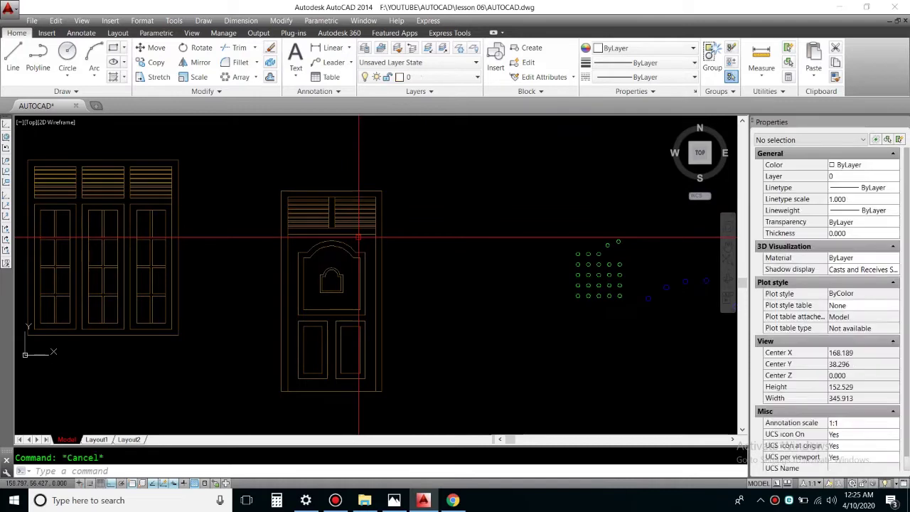
{"action": "key", "text": "Escape"}
{"action": "left_click", "coordinate": [335, 262]}
{"action": "key", "text": "Escape"}
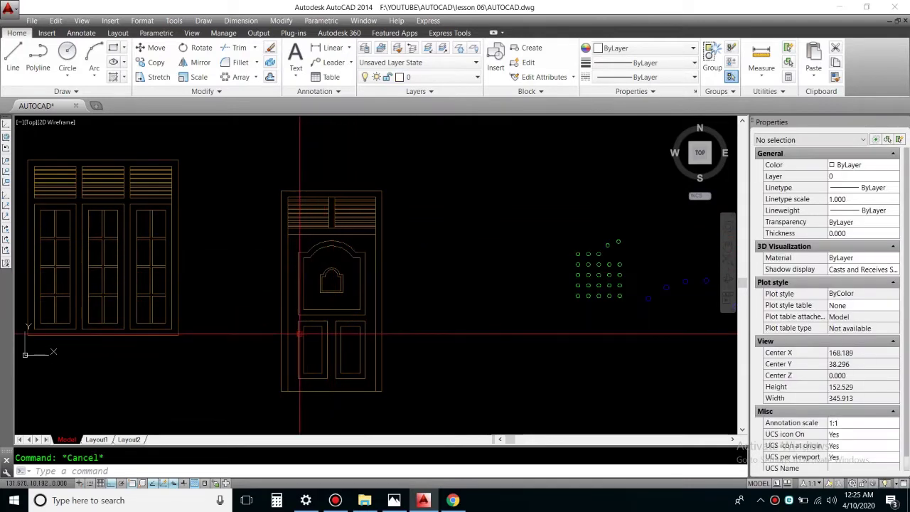
{"action": "scroll", "coordinate": [315, 398], "scroll_direction": "up", "scroll_amount": 2}
{"action": "left_click", "coordinate": [330, 297]}
{"action": "key", "text": "Escape"}
{"action": "left_click", "coordinate": [329, 298]}
{"action": "key", "text": "Escape"}
Select the window block beside the door to inspect it
{"action": "middle_click_drag", "start_coordinate": [229, 237], "coordinate": [440, 370]}
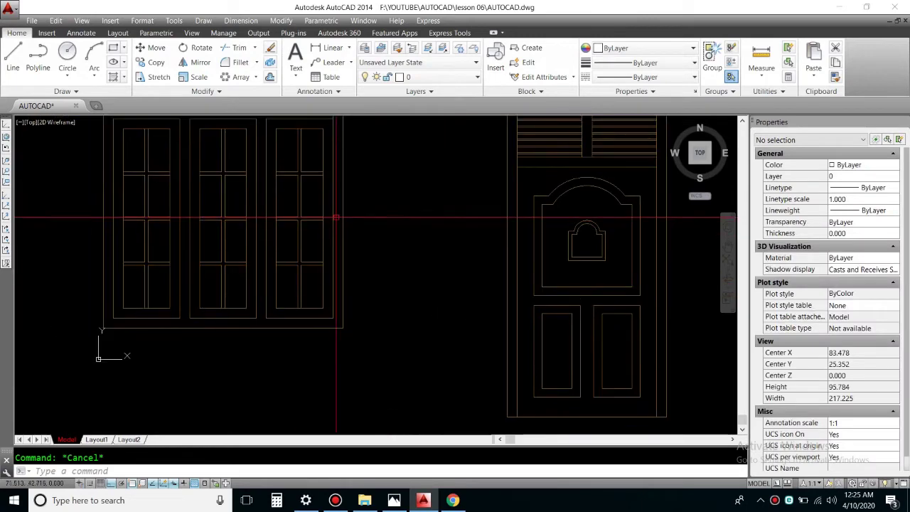
{"action": "left_click", "coordinate": [265, 199]}
{"action": "scroll", "coordinate": [265, 199], "scroll_direction": "down", "scroll_amount": 3}
{"action": "key", "text": "Escape"}
{"action": "left_click", "coordinate": [265, 199]}
{"action": "key", "text": "Escape"}
{"action": "scroll", "coordinate": [459, 263], "scroll_direction": "up", "scroll_amount": 2}
Recheck the door's arched panel, the line below the louvers, the lower left panel and the window block
{"action": "left_click", "coordinate": [450, 192]}
{"action": "key", "text": "Escape"}
{"action": "left_click", "coordinate": [424, 168]}
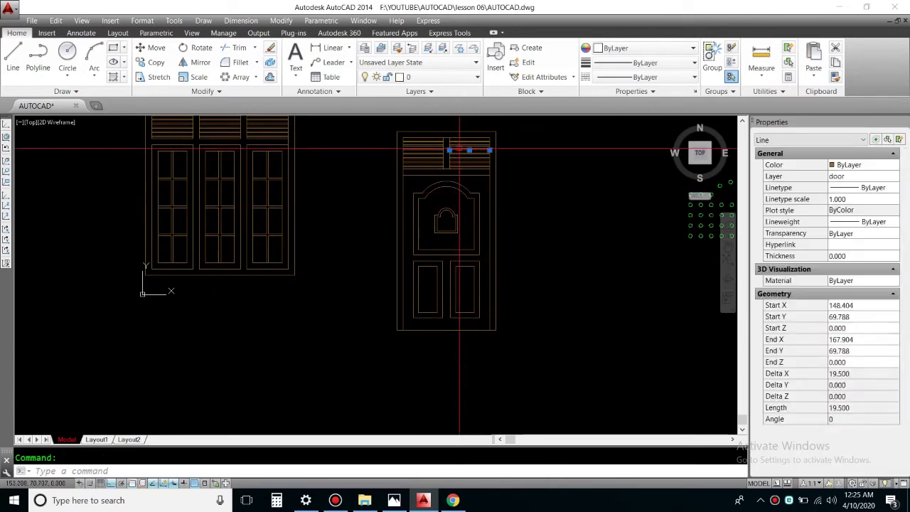
{"action": "key", "text": "Escape"}
{"action": "left_click", "coordinate": [425, 168]}
{"action": "key", "text": "Escape"}
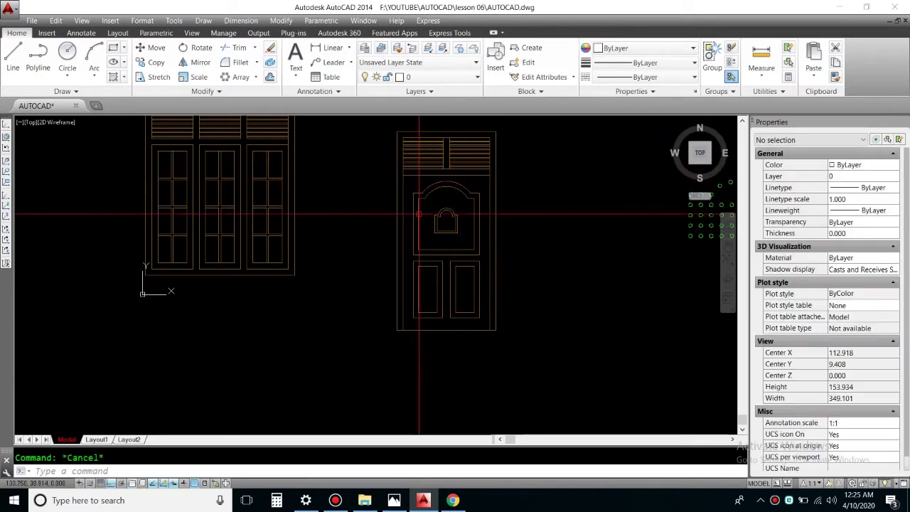
{"action": "left_click", "coordinate": [418, 270]}
{"action": "key", "text": "Escape"}
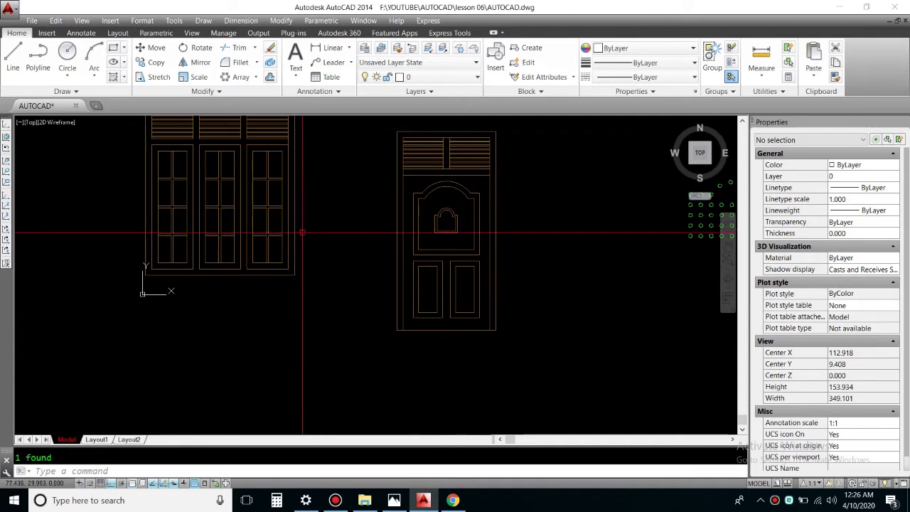
{"action": "scroll", "coordinate": [401, 199], "scroll_direction": "up", "scroll_amount": 2}
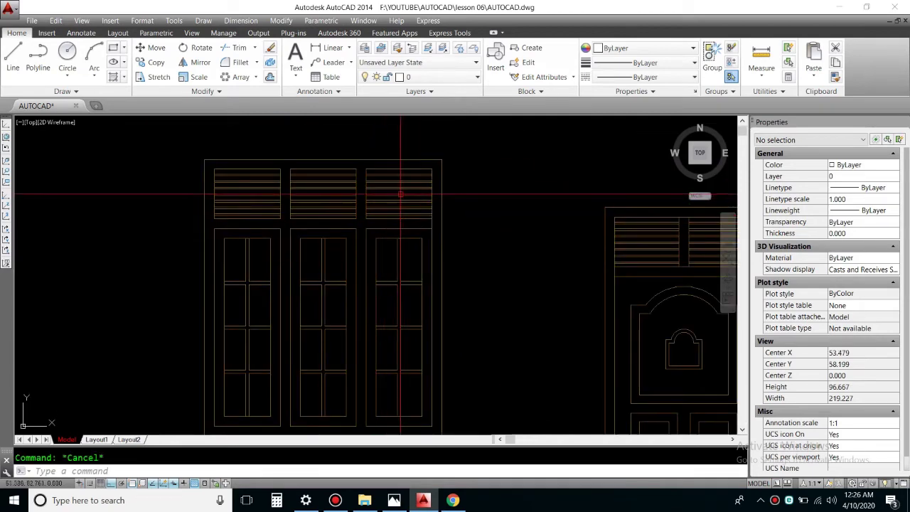
{"action": "left_click", "coordinate": [320, 193]}
{"action": "key", "text": "Escape"}
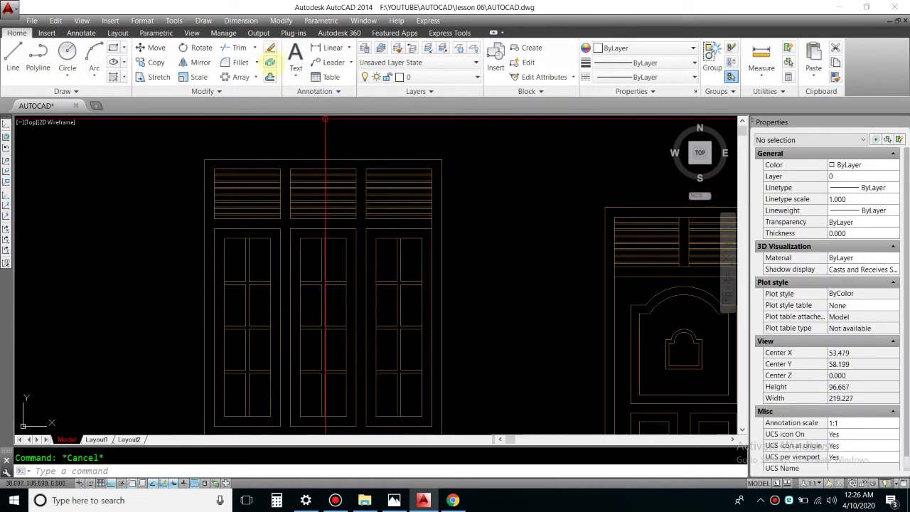
Explode the window block and inspect a few of its resulting lines
{"action": "left_click", "coordinate": [271, 62]}
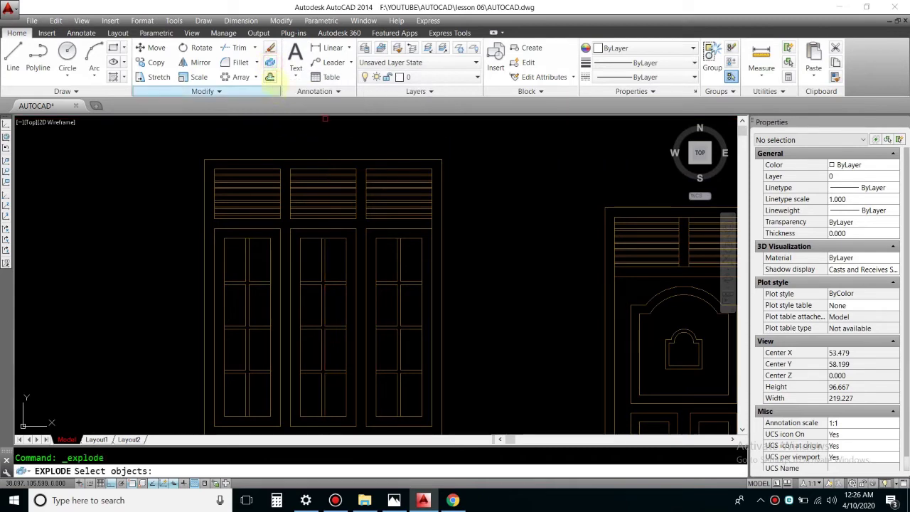
{"action": "left_click", "coordinate": [320, 188]}
{"action": "key", "text": "Return"}
{"action": "left_click", "coordinate": [323, 187]}
{"action": "key", "text": "Escape"}
{"action": "left_click", "coordinate": [325, 199]}
{"action": "key", "text": "Escape"}
{"action": "left_click", "coordinate": [324, 195]}
{"action": "key", "text": "Escape"}
{"action": "middle_click_drag", "start_coordinate": [369, 273], "coordinate": [362, 218]}
{"action": "left_click", "coordinate": [363, 219]}
{"action": "key", "text": "Escape"}
Stretch the door's lower panels and frame downward with a crossing window, making the door taller
{"action": "scroll", "coordinate": [498, 270], "scroll_direction": "down", "scroll_amount": 3}
{"action": "scroll", "coordinate": [552, 291], "scroll_direction": "up", "scroll_amount": 4}
{"action": "middle_click_drag", "start_coordinate": [552, 291], "coordinate": [534, 290]}
{"action": "left_click", "coordinate": [160, 76]}
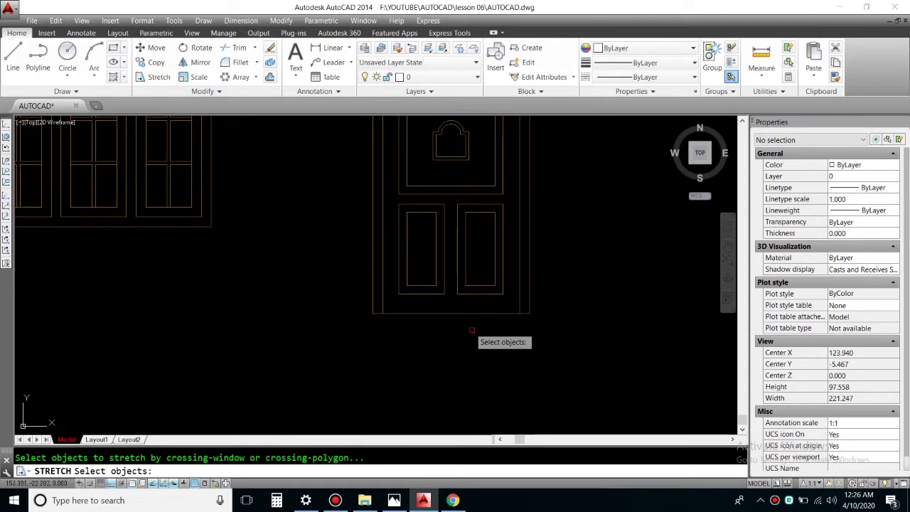
{"action": "left_click", "coordinate": [162, 101]}
{"action": "left_click", "coordinate": [155, 80]}
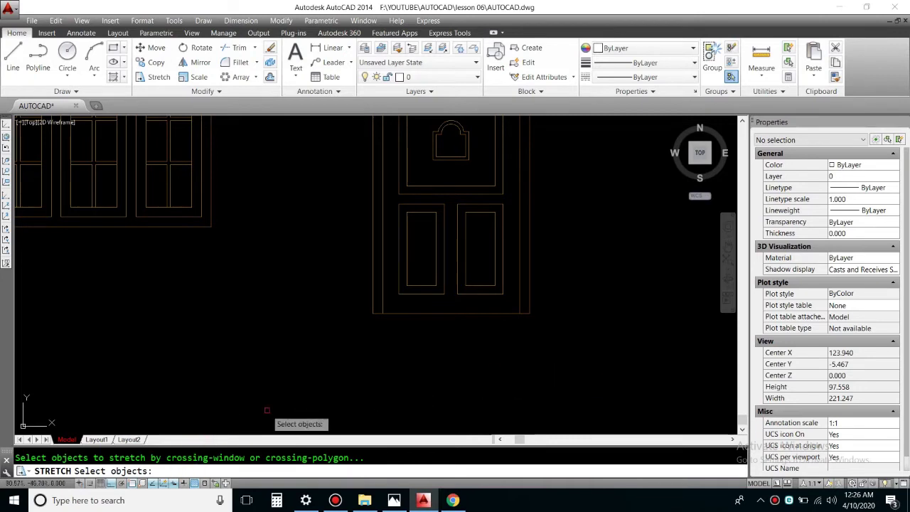
{"action": "left_click", "coordinate": [574, 356]}
{"action": "left_click", "coordinate": [314, 269]}
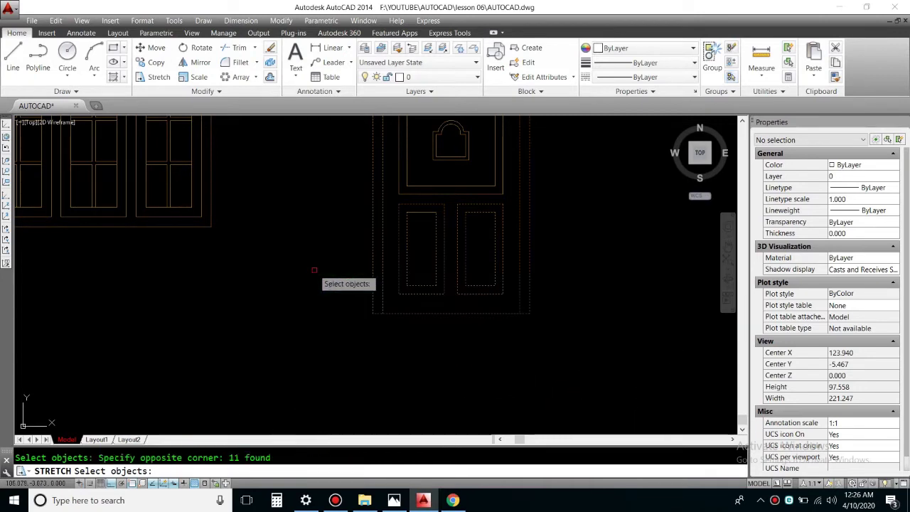
{"action": "key", "text": "Return"}
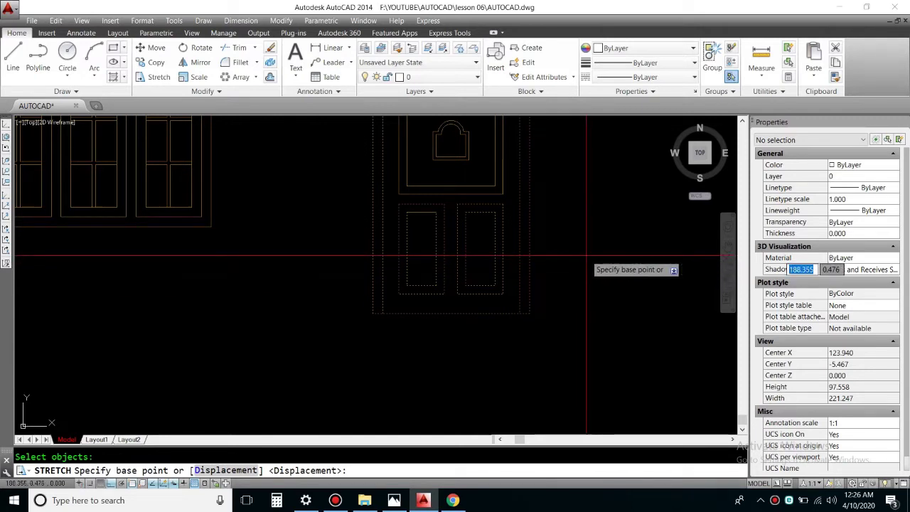
{"action": "left_click", "coordinate": [589, 254]}
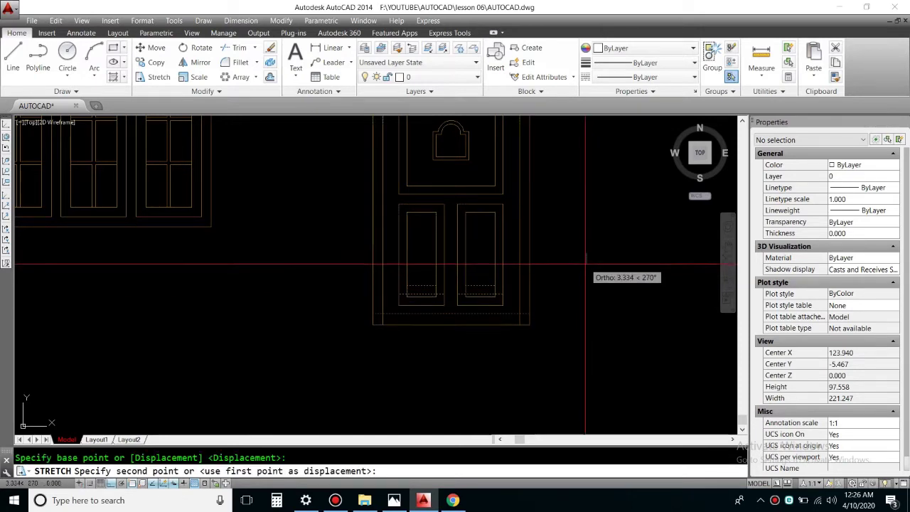
{"action": "left_click", "coordinate": [590, 343]}
{"action": "scroll", "coordinate": [590, 344], "scroll_direction": "down", "scroll_amount": 4}
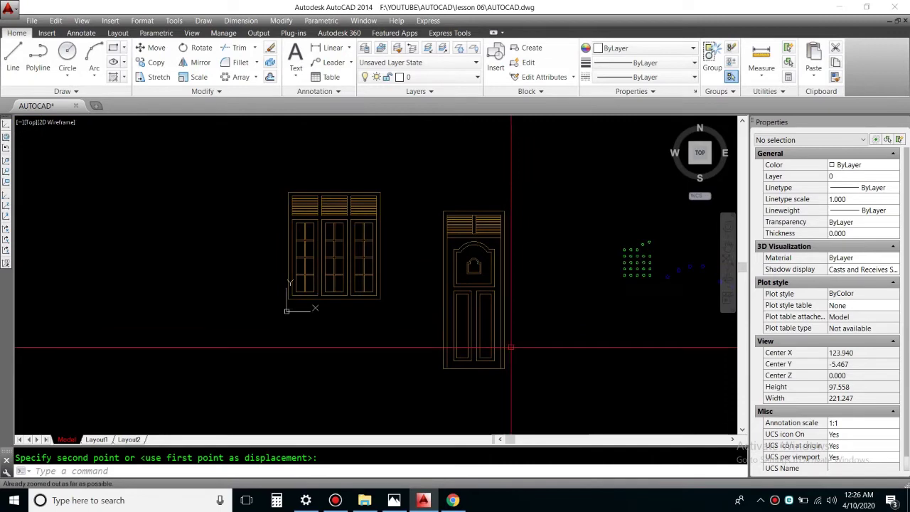
{"action": "scroll", "coordinate": [563, 387], "scroll_direction": "up", "scroll_amount": 2}
{"action": "middle_click_drag", "start_coordinate": [563, 387], "coordinate": [514, 394]}
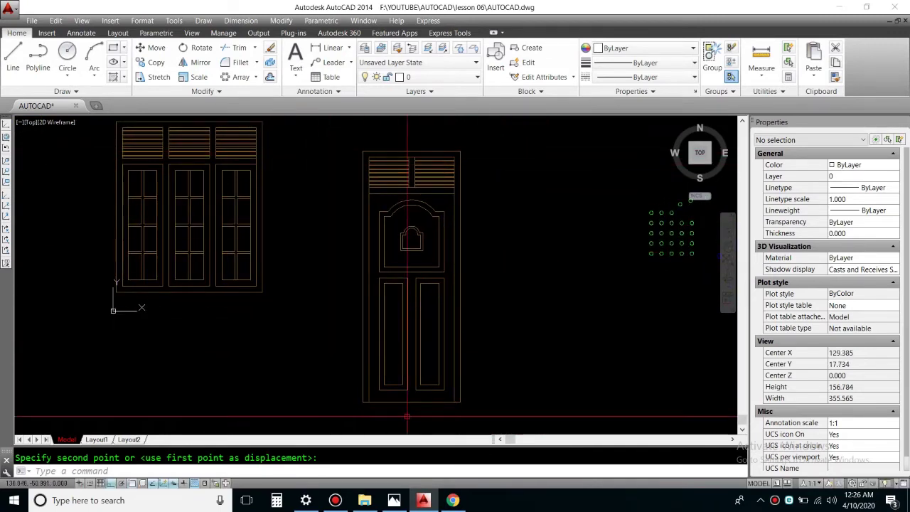
Draw a vertical line in open space left of the window and door
{"action": "scroll", "coordinate": [492, 330], "scroll_direction": "down", "scroll_amount": 4}
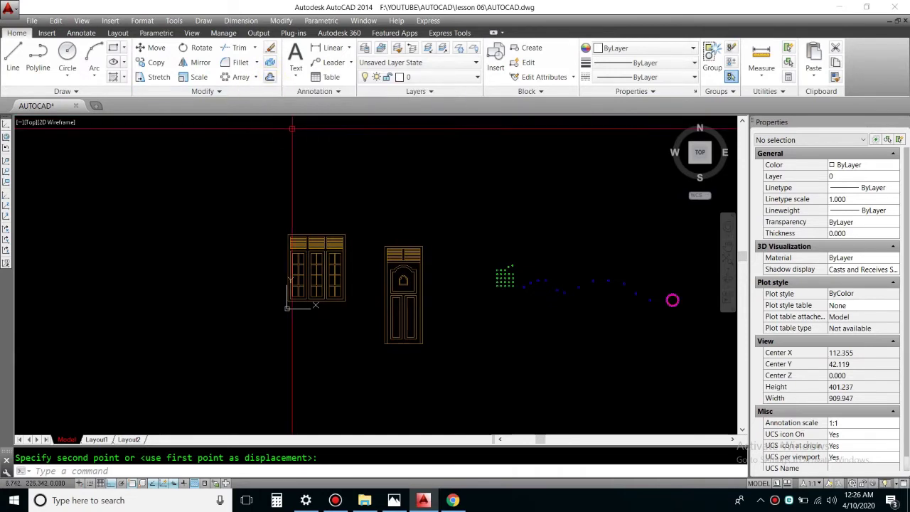
{"action": "middle_click_drag", "start_coordinate": [355, 320], "coordinate": [313, 310]}
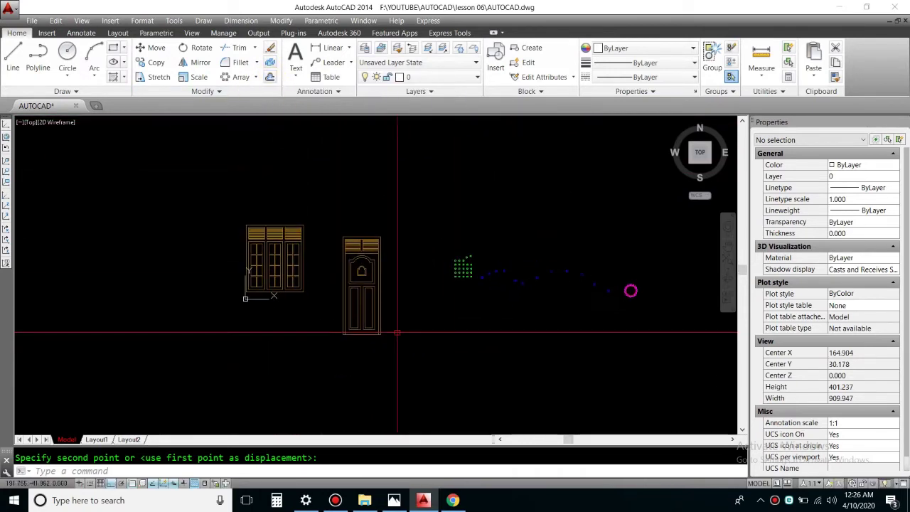
{"action": "left_click", "coordinate": [13, 57]}
{"action": "scroll", "coordinate": [366, 306], "scroll_direction": "up", "scroll_amount": 4}
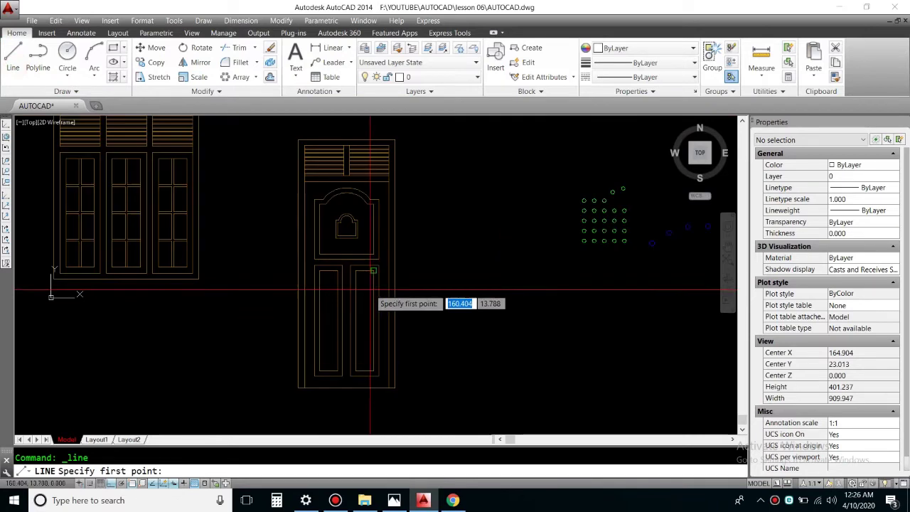
{"action": "scroll", "coordinate": [403, 284], "scroll_direction": "down", "scroll_amount": 4}
{"action": "scroll", "coordinate": [403, 281], "scroll_direction": "up", "scroll_amount": 4}
{"action": "key", "text": "Escape"}
{"action": "scroll", "coordinate": [426, 292], "scroll_direction": "down", "scroll_amount": 3}
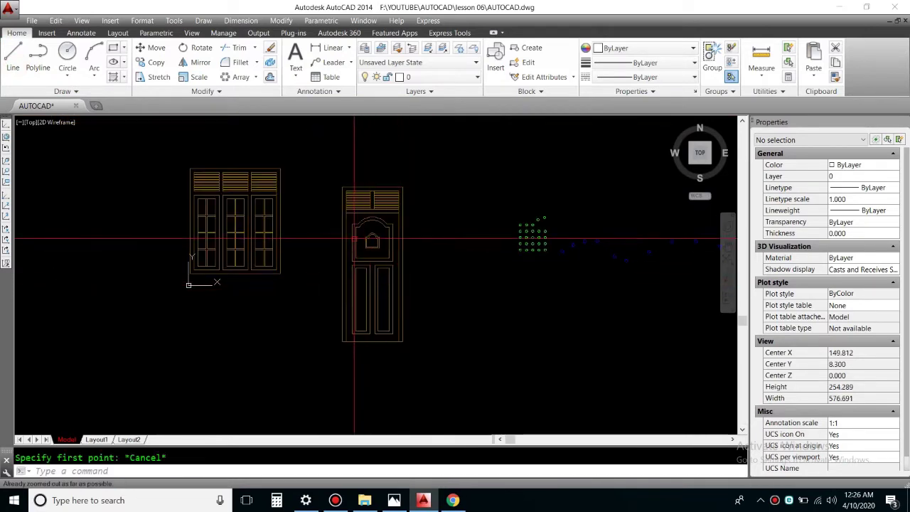
{"action": "scroll", "coordinate": [455, 305], "scroll_direction": "down", "scroll_amount": 2}
{"action": "left_click", "coordinate": [37, 61]}
{"action": "left_click", "coordinate": [13, 58]}
{"action": "left_click", "coordinate": [184, 205]}
{"action": "left_click", "coordinate": [164, 371]}
{"action": "key", "text": "Escape"}
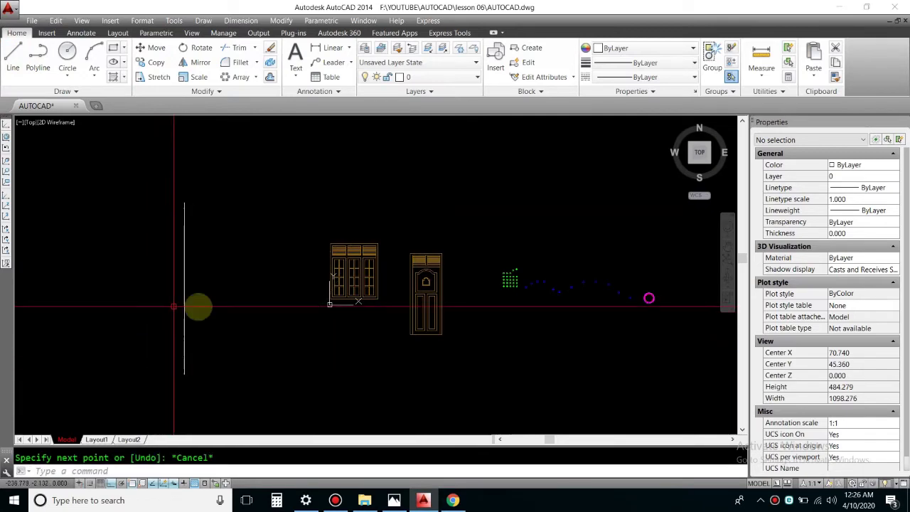
Change the new vertical line's colour to Cyan
{"action": "scroll", "coordinate": [99, 320], "scroll_direction": "up", "scroll_amount": 3}
{"action": "left_click", "coordinate": [379, 321]}
{"action": "left_click", "coordinate": [230, 338]}
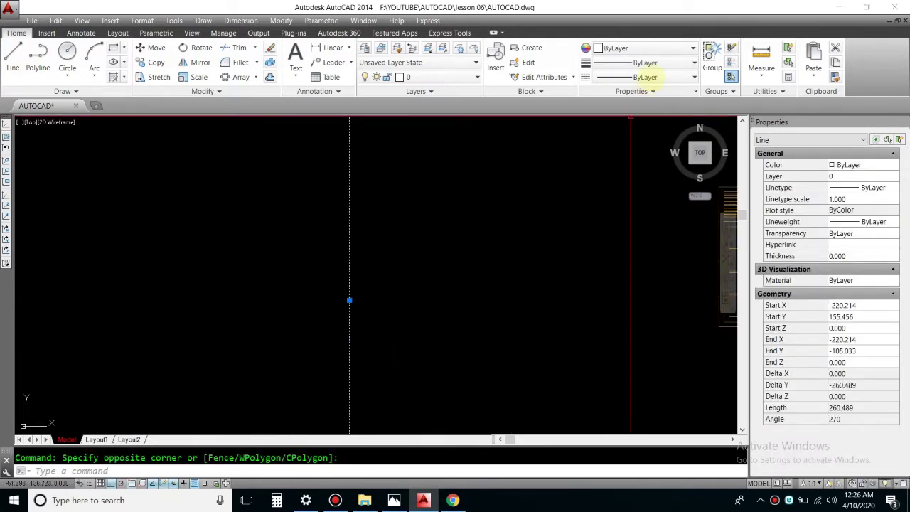
{"action": "left_click", "coordinate": [660, 45]}
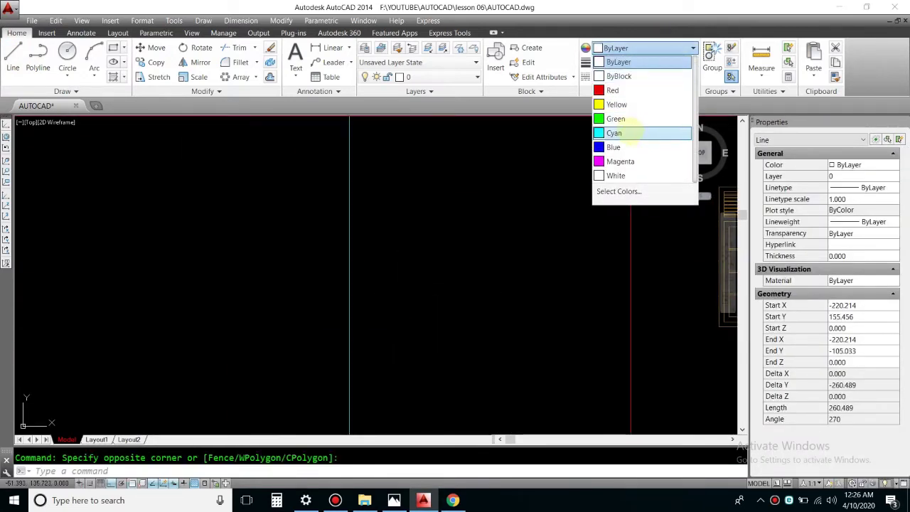
{"action": "left_click", "coordinate": [632, 133]}
{"action": "key", "text": "Escape"}
Recentre the view on the vertical line and start an offset with distance 25
{"action": "middle_click", "coordinate": [439, 302]}
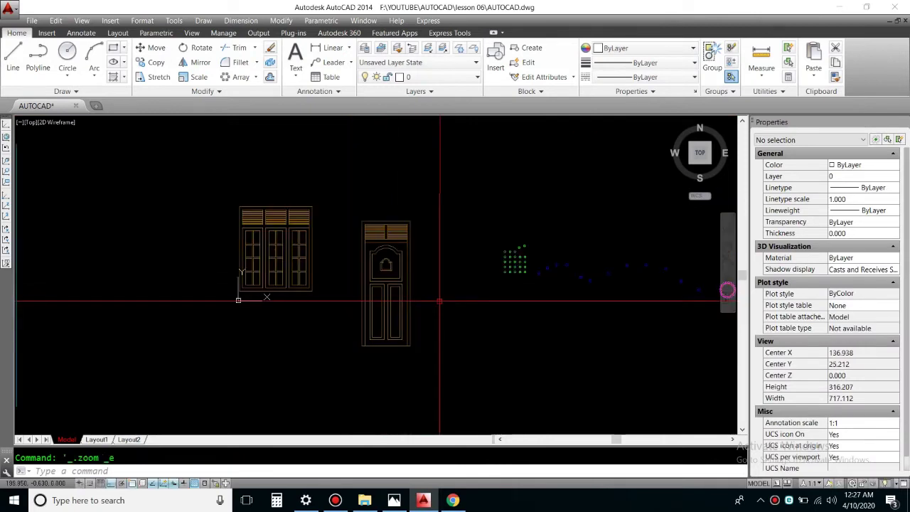
{"action": "middle_click_drag", "start_coordinate": [304, 290], "coordinate": [498, 292]}
{"action": "scroll", "coordinate": [284, 308], "scroll_direction": "up", "scroll_amount": 2}
{"action": "middle_click_drag", "start_coordinate": [285, 309], "coordinate": [361, 266]}
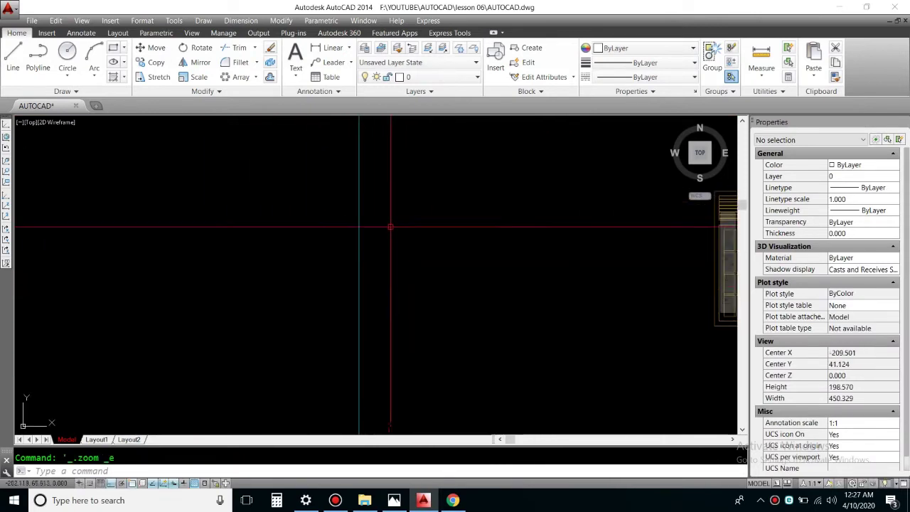
{"action": "scroll", "coordinate": [362, 266], "scroll_direction": "down", "scroll_amount": 4}
{"action": "middle_click_drag", "start_coordinate": [284, 290], "coordinate": [163, 284]}
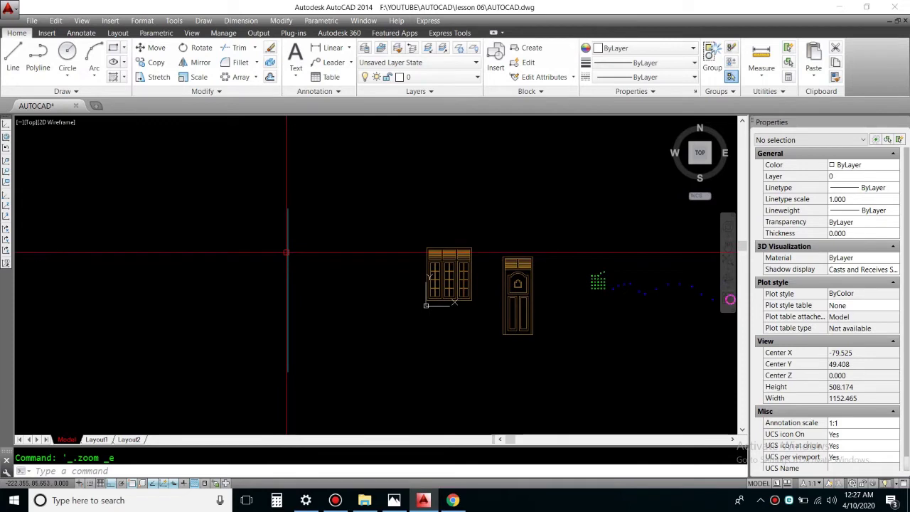
{"action": "scroll", "coordinate": [292, 267], "scroll_direction": "up", "scroll_amount": 2}
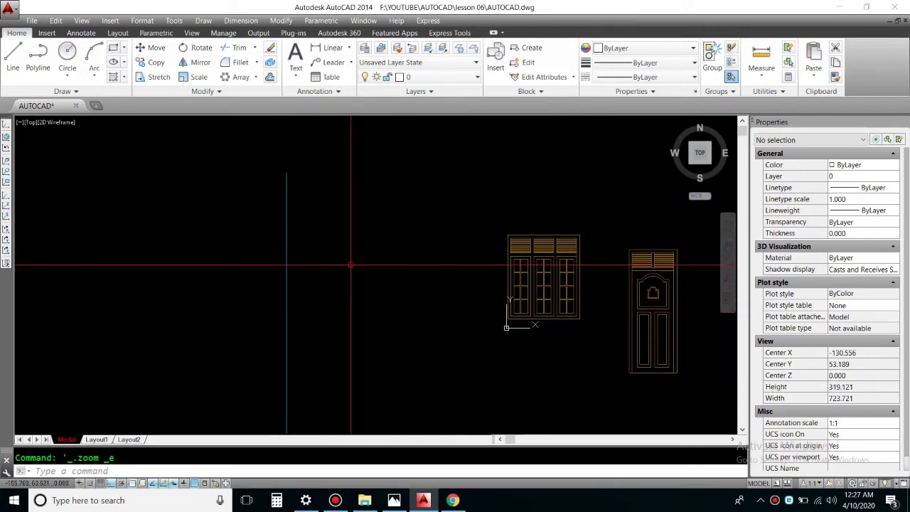
{"action": "middle_click_drag", "start_coordinate": [296, 270], "coordinate": [295, 252]}
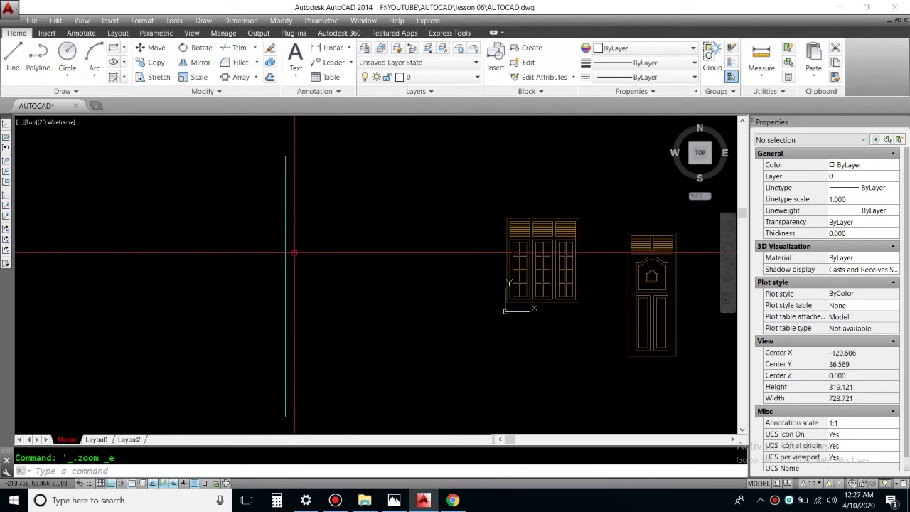
{"action": "key", "text": "Escape"}
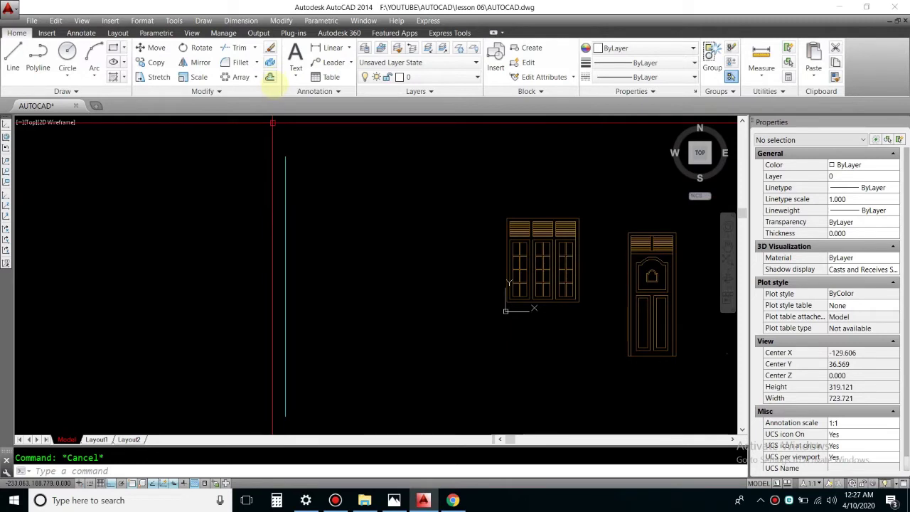
{"action": "middle_click_drag", "start_coordinate": [282, 244], "coordinate": [381, 244]}
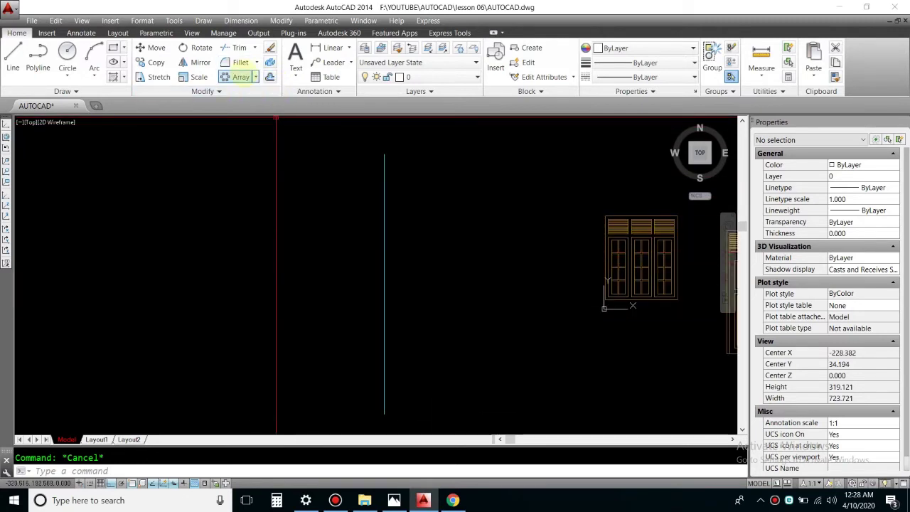
{"action": "left_click", "coordinate": [270, 77]}
{"action": "type", "text": "25"}
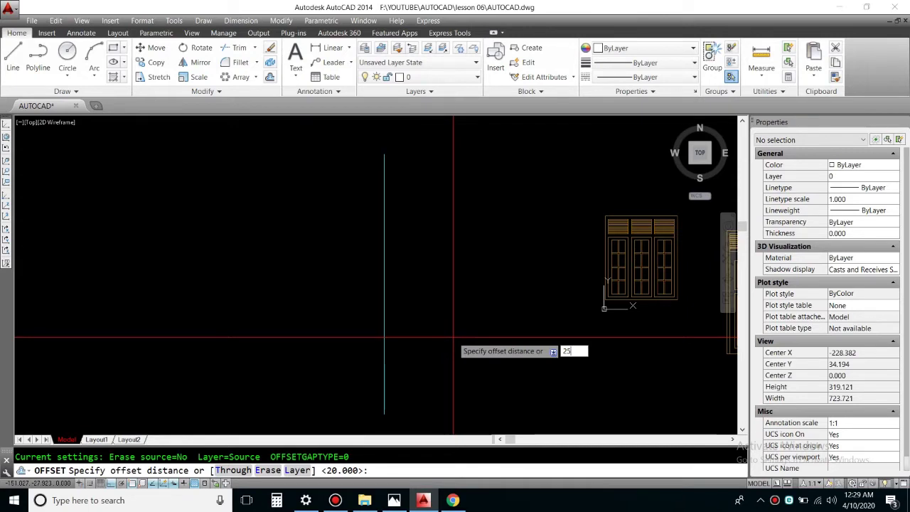
{"action": "key", "text": "Return"}
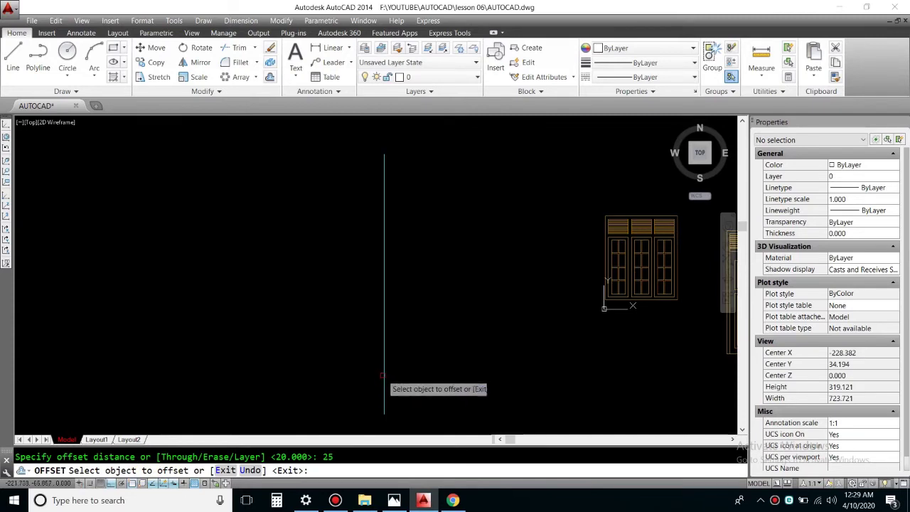
Offset the vertical line twice to the right at 25 units, giving three evenly spaced lines
{"action": "left_click", "coordinate": [384, 375]}
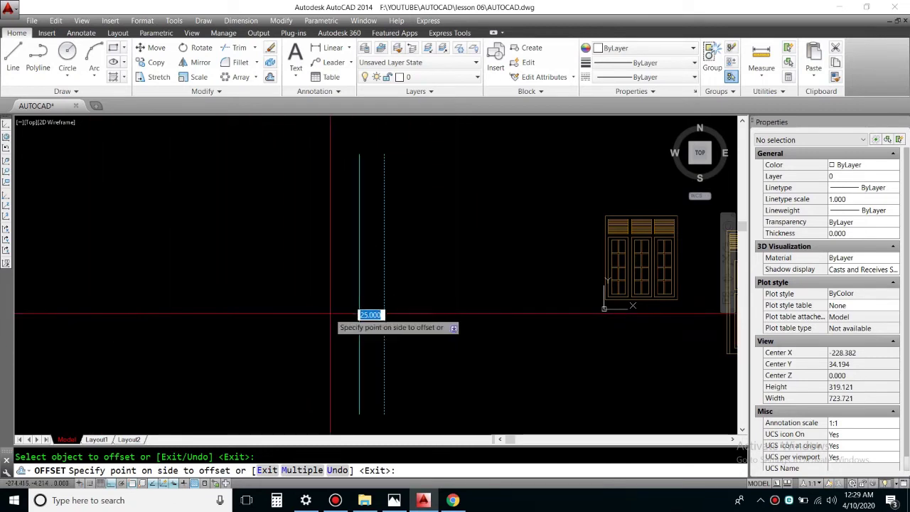
{"action": "left_click", "coordinate": [187, 284]}
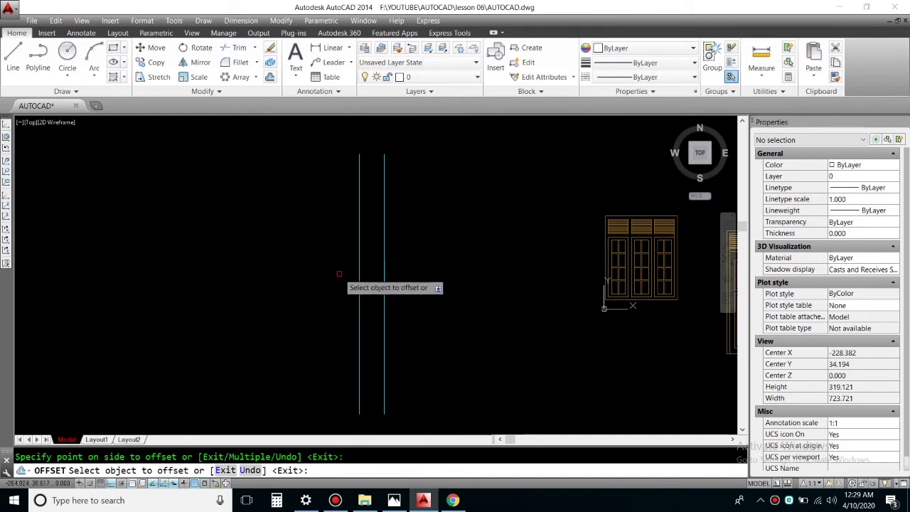
{"action": "left_click", "coordinate": [384, 284]}
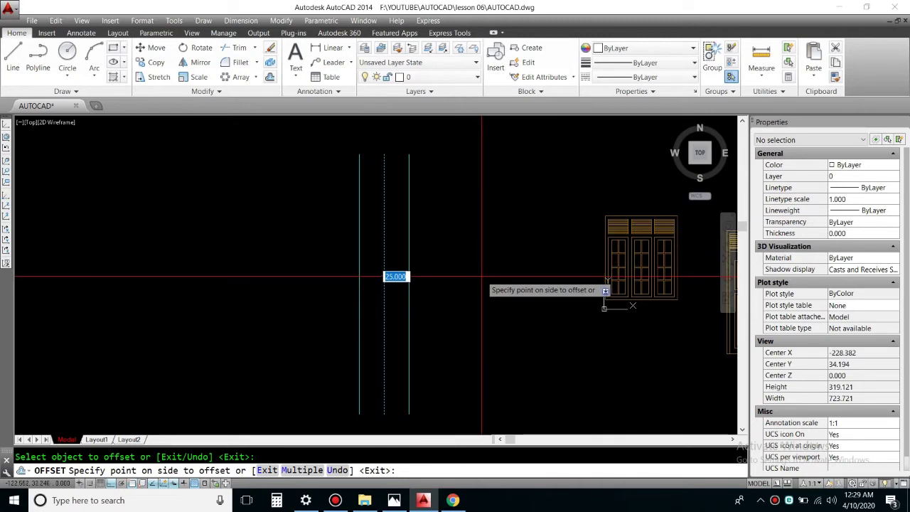
{"action": "left_click", "coordinate": [476, 282]}
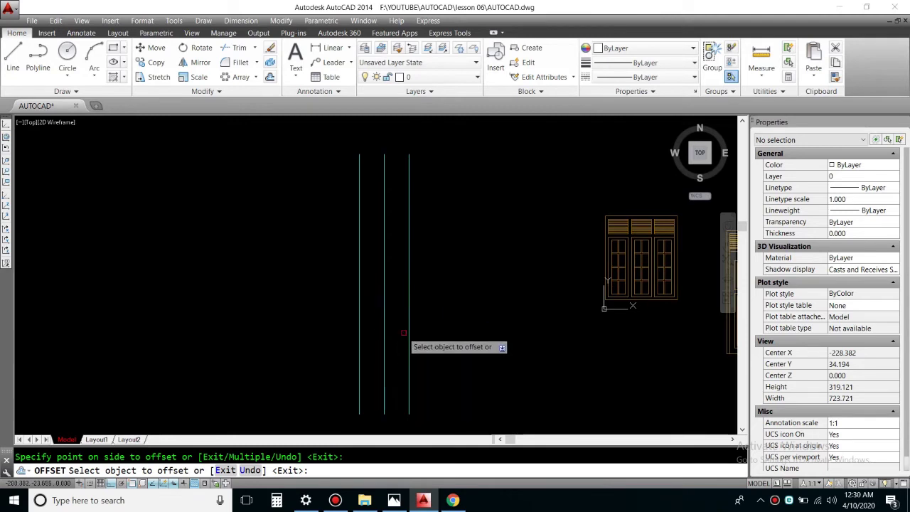
{"action": "key", "text": "Escape"}
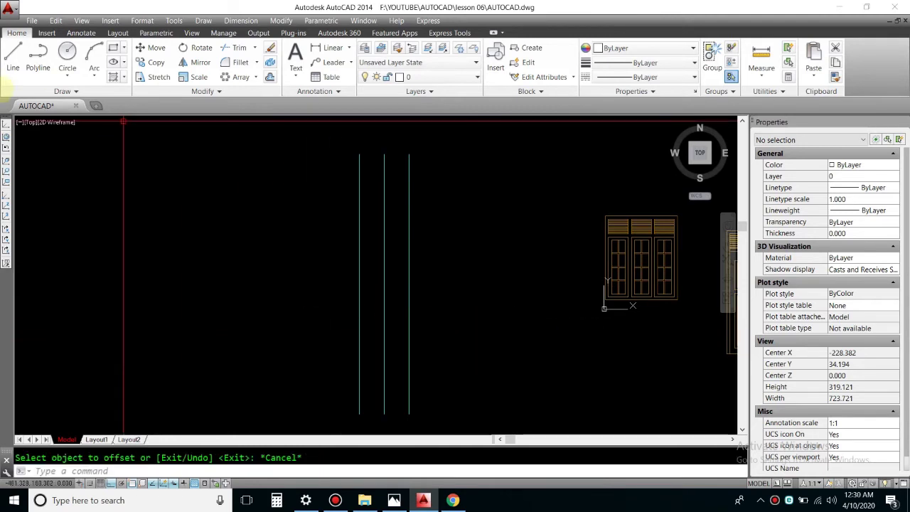
{"action": "left_click", "coordinate": [13, 57]}
{"action": "scroll", "coordinate": [35, 256], "scroll_direction": "down", "scroll_amount": 2}
With Ortho off, draw a diagonal line about 270.6 units long in empty space right of the drawings
{"action": "middle_click_drag", "start_coordinate": [391, 292], "coordinate": [132, 291]}
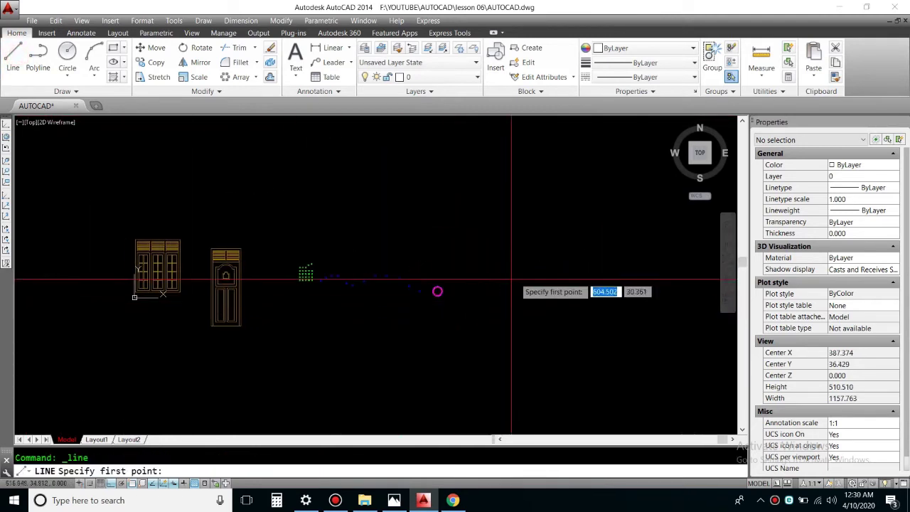
{"action": "scroll", "coordinate": [526, 284], "scroll_direction": "up", "scroll_amount": 3}
{"action": "left_click", "coordinate": [642, 260]}
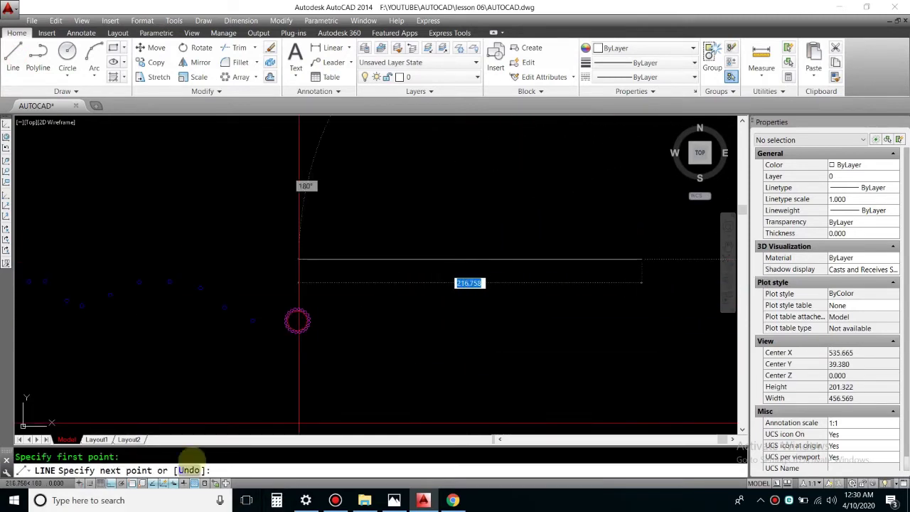
{"action": "key", "text": "F8"}
{"action": "scroll", "coordinate": [559, 193], "scroll_direction": "down", "scroll_amount": 3}
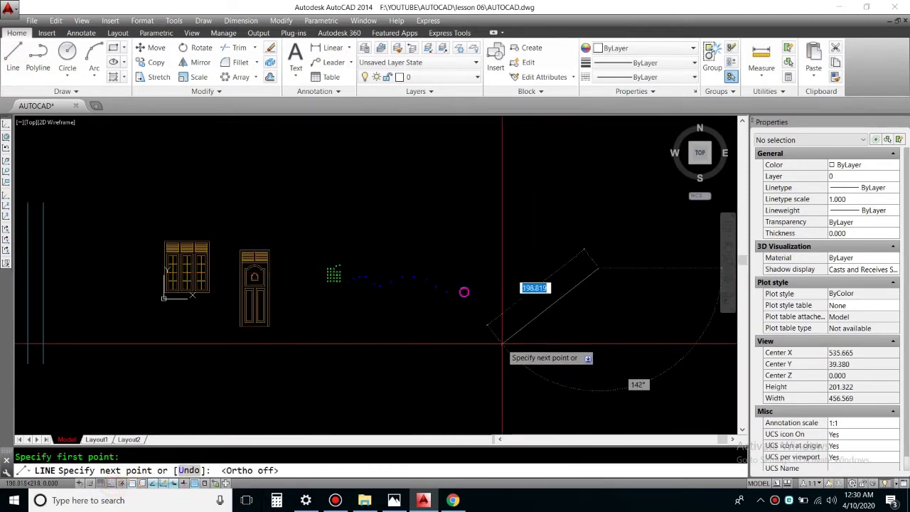
{"action": "middle_click_drag", "start_coordinate": [469, 377], "coordinate": [273, 369]}
{"action": "key", "text": "Escape"}
Change the diagonal line's colour to Red
{"action": "left_click", "coordinate": [575, 315]}
{"action": "key", "text": "Escape"}
{"action": "left_click", "coordinate": [626, 256]}
{"action": "left_click", "coordinate": [603, 129]}
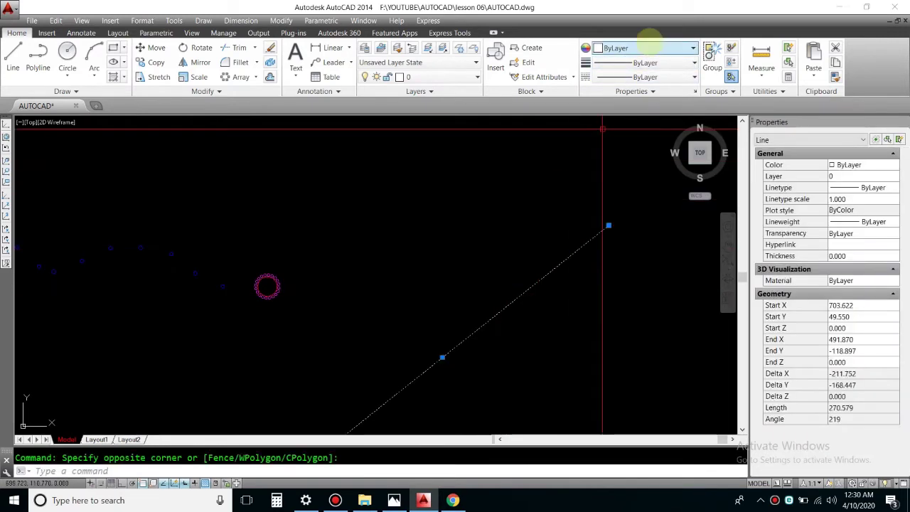
{"action": "left_click", "coordinate": [643, 47]}
{"action": "left_click", "coordinate": [611, 90]}
{"action": "key", "text": "Escape"}
{"action": "scroll", "coordinate": [498, 320], "scroll_direction": "down", "scroll_amount": 3}
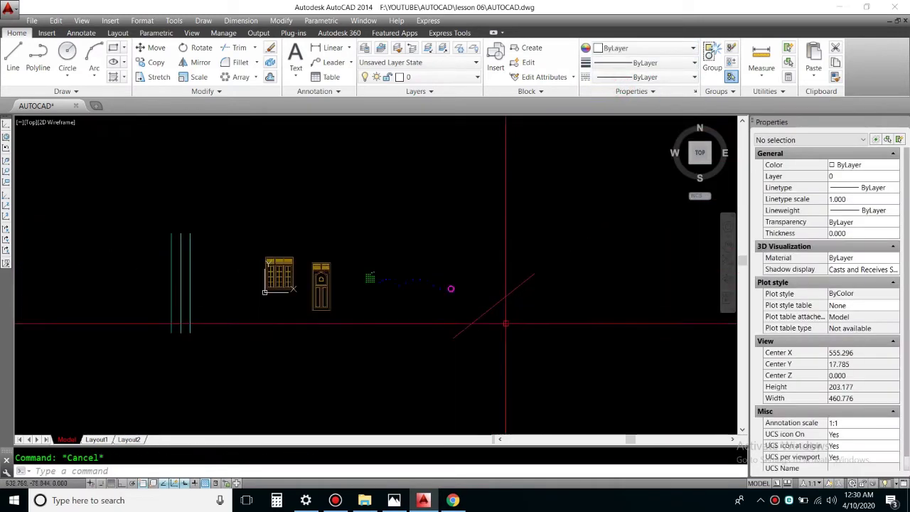
{"action": "scroll", "coordinate": [491, 330], "scroll_direction": "up", "scroll_amount": 2}
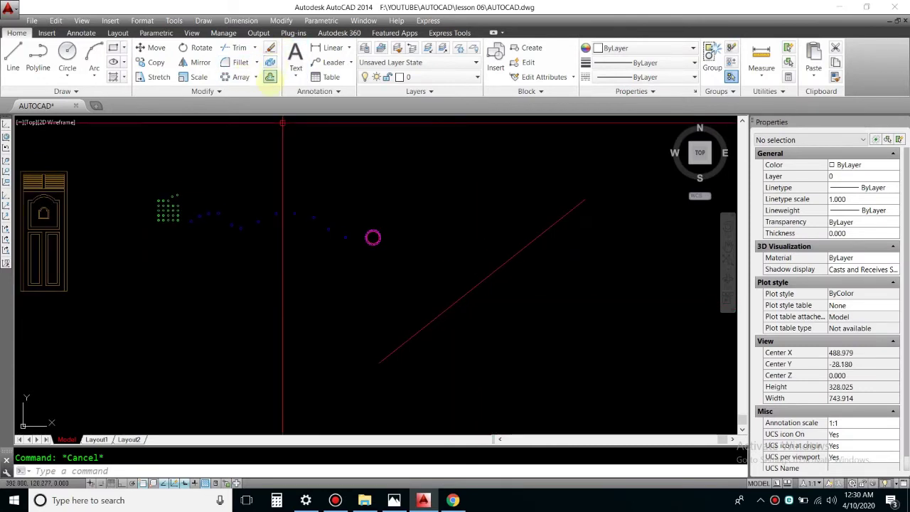
{"action": "left_click", "coordinate": [271, 77]}
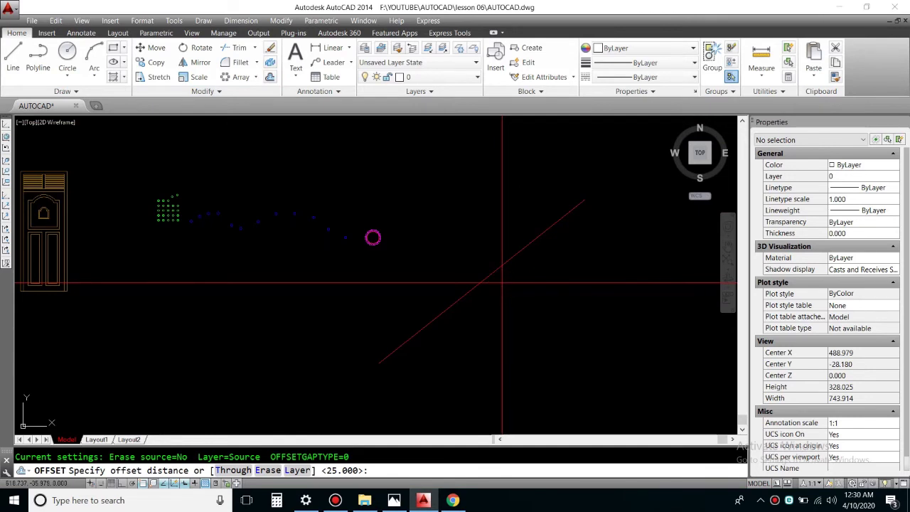
Offset the red diagonal line 35 units to its upper side, then cancel the command
{"action": "type", "text": "35"}
{"action": "key", "text": "Return"}
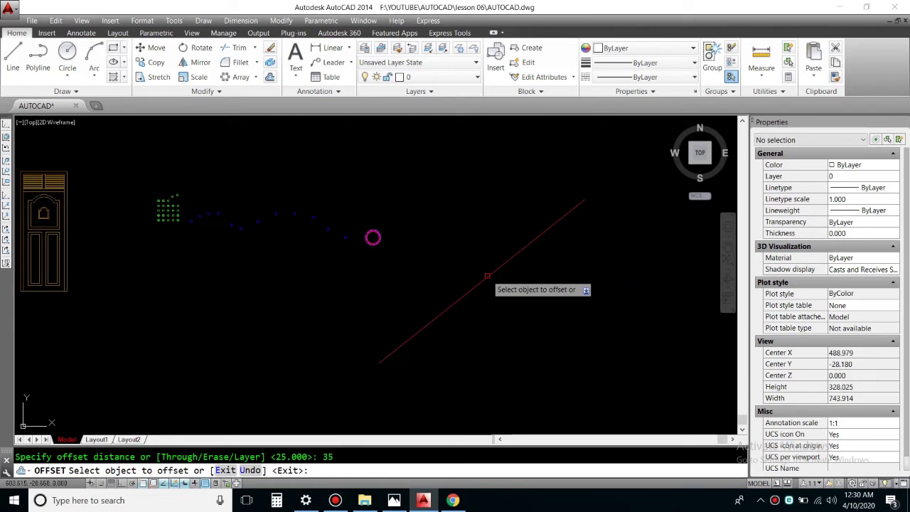
{"action": "left_click", "coordinate": [487, 275]}
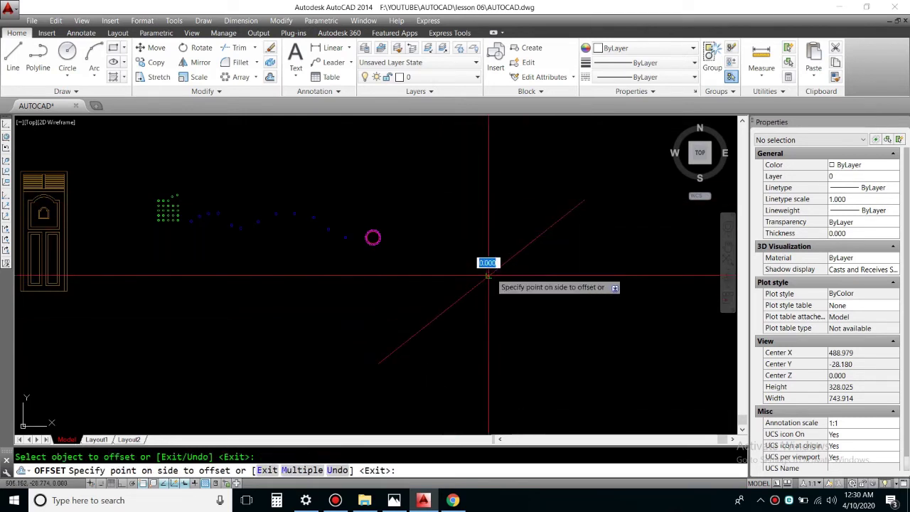
{"action": "scroll", "coordinate": [488, 275], "scroll_direction": "up", "scroll_amount": 3}
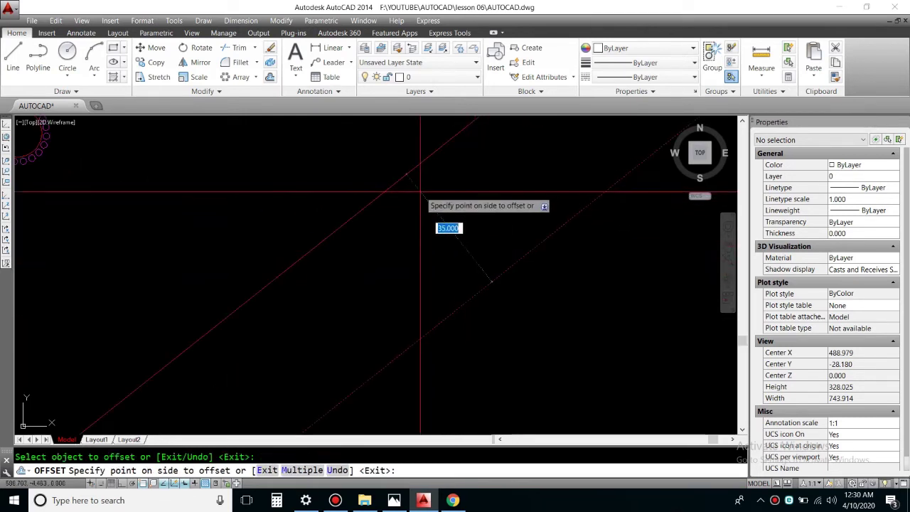
{"action": "scroll", "coordinate": [421, 190], "scroll_direction": "down", "scroll_amount": 2}
{"action": "scroll", "coordinate": [413, 174], "scroll_direction": "down", "scroll_amount": 2}
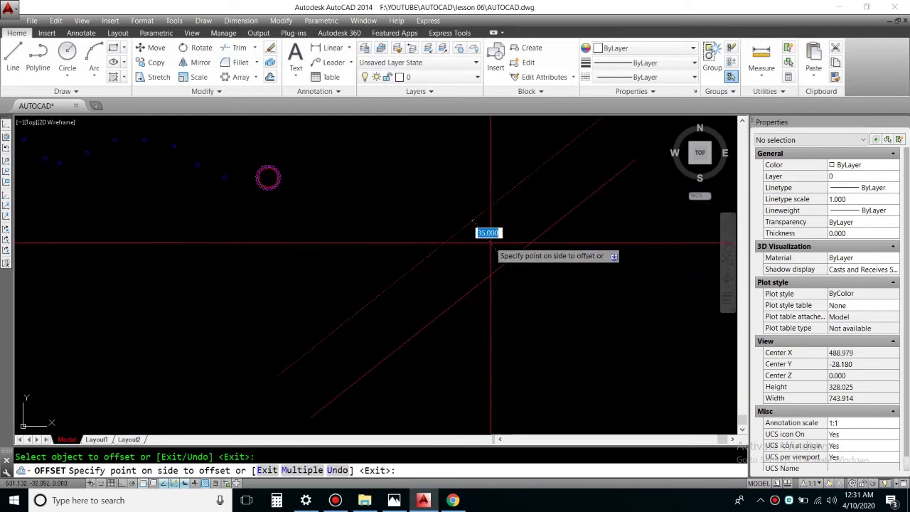
{"action": "left_click", "coordinate": [528, 299]}
{"action": "right_click", "coordinate": [530, 287]}
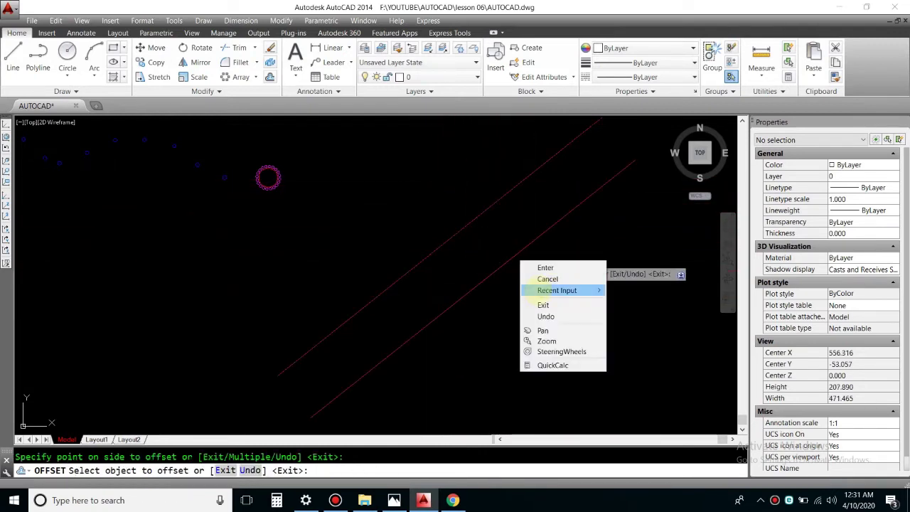
{"action": "left_click", "coordinate": [547, 279]}
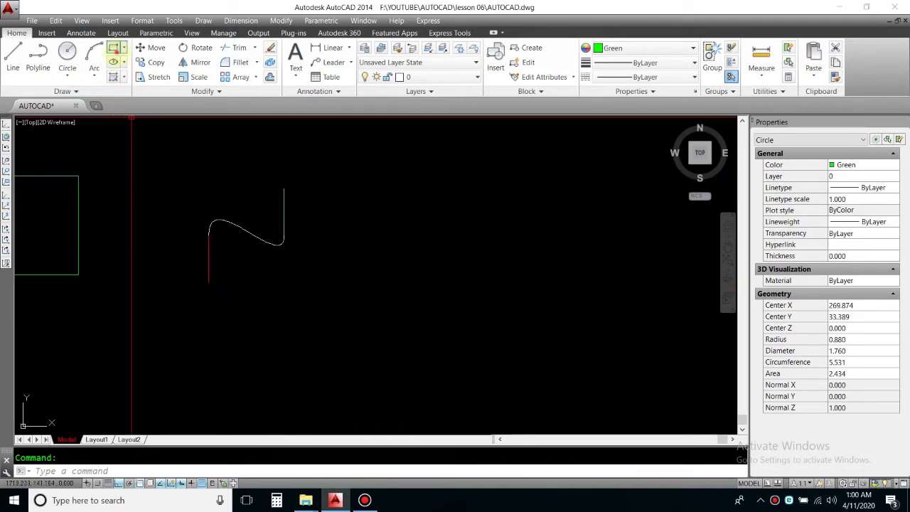
Draw a tall narrow rectangle (area 4024.713) right of the S-curve and colour it Yellow
{"action": "scroll", "coordinate": [484, 270], "scroll_direction": "down", "scroll_amount": 3}
{"action": "scroll", "coordinate": [378, 258], "scroll_direction": "up", "scroll_amount": 3}
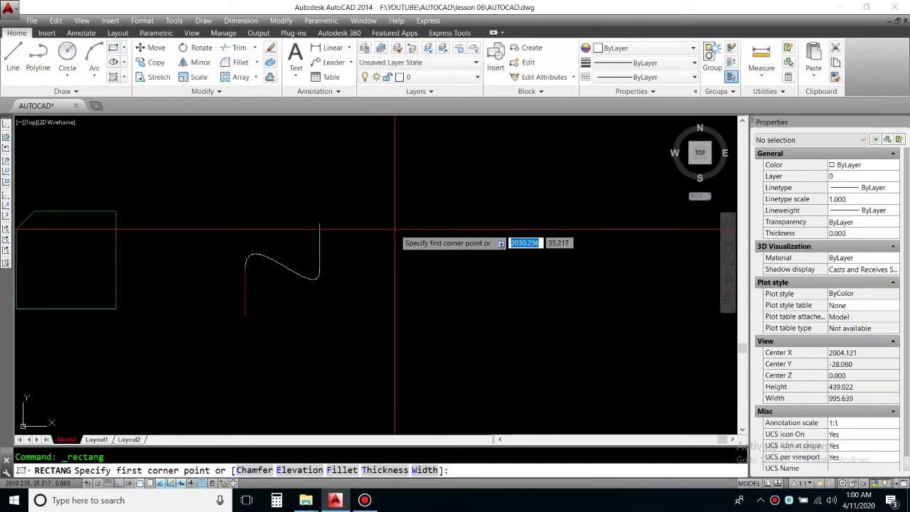
{"action": "left_click", "coordinate": [395, 229]}
{"action": "left_click", "coordinate": [421, 370]}
{"action": "scroll", "coordinate": [535, 298], "scroll_direction": "up", "scroll_amount": 5}
{"action": "left_click_drag", "start_coordinate": [536, 298], "coordinate": [426, 299]}
{"action": "left_click", "coordinate": [639, 48]}
{"action": "left_click", "coordinate": [617, 104]}
{"action": "scroll", "coordinate": [355, 306], "scroll_direction": "down", "scroll_amount": 3}
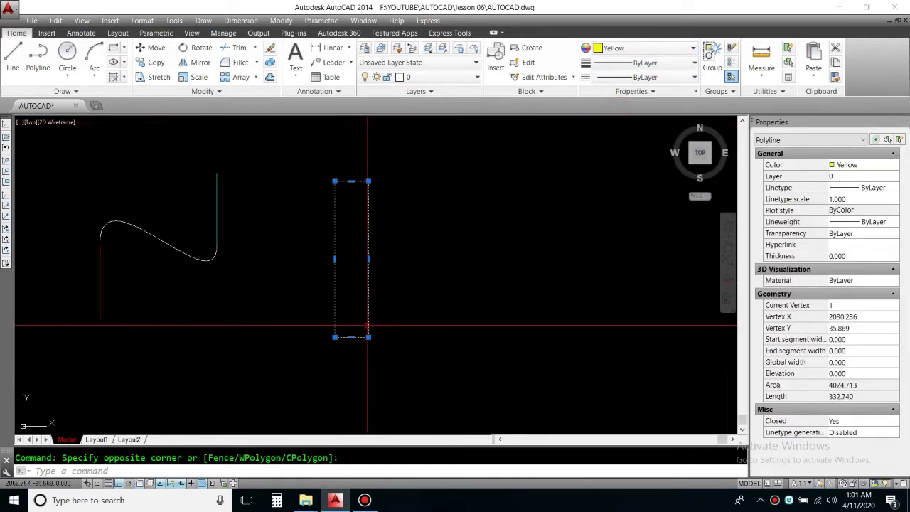
{"action": "key", "text": "Escape"}
{"action": "middle_click_drag", "start_coordinate": [359, 342], "coordinate": [323, 389]}
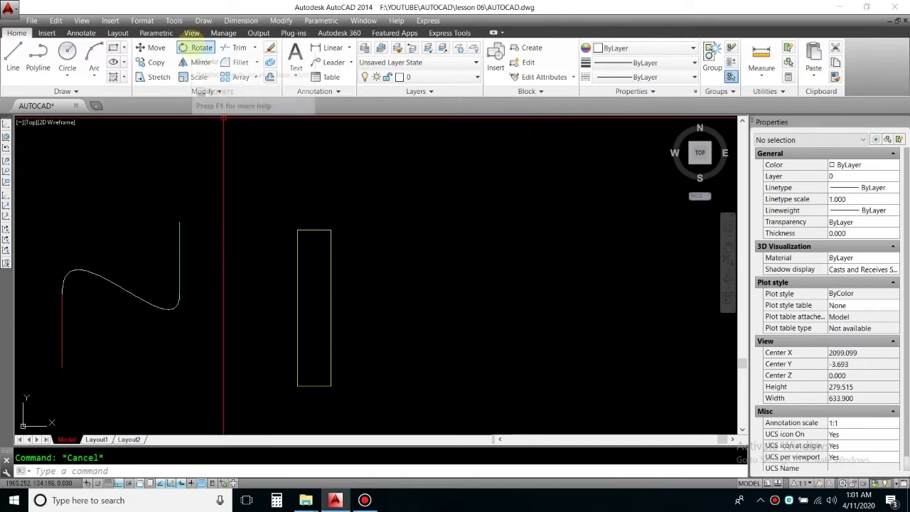
Rotate a copy of the upright yellow rectangle 270° about its lower-right corner with Ortho on
{"action": "left_click", "coordinate": [199, 48]}
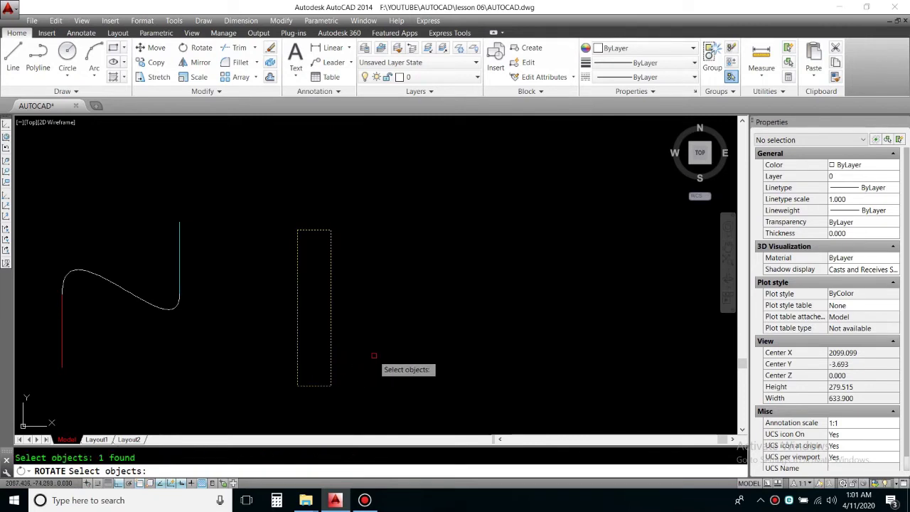
{"action": "key", "text": "Return"}
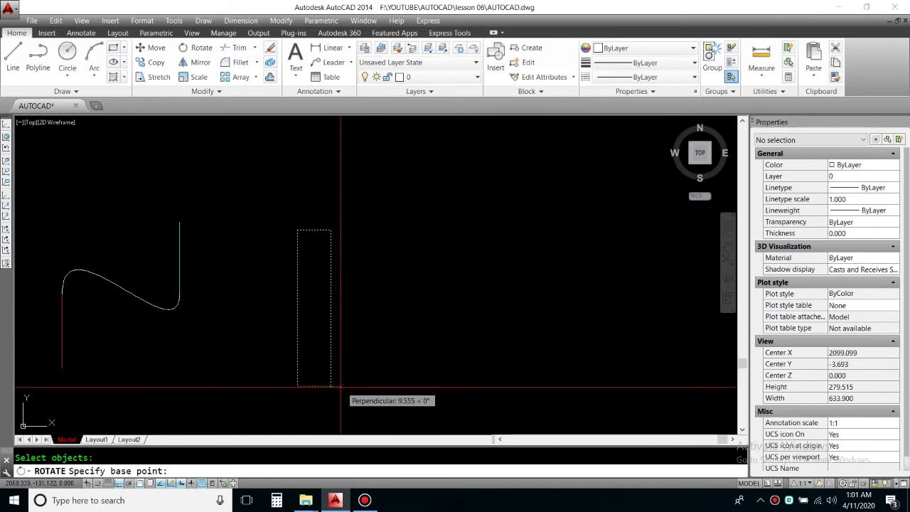
{"action": "left_click", "coordinate": [349, 378]}
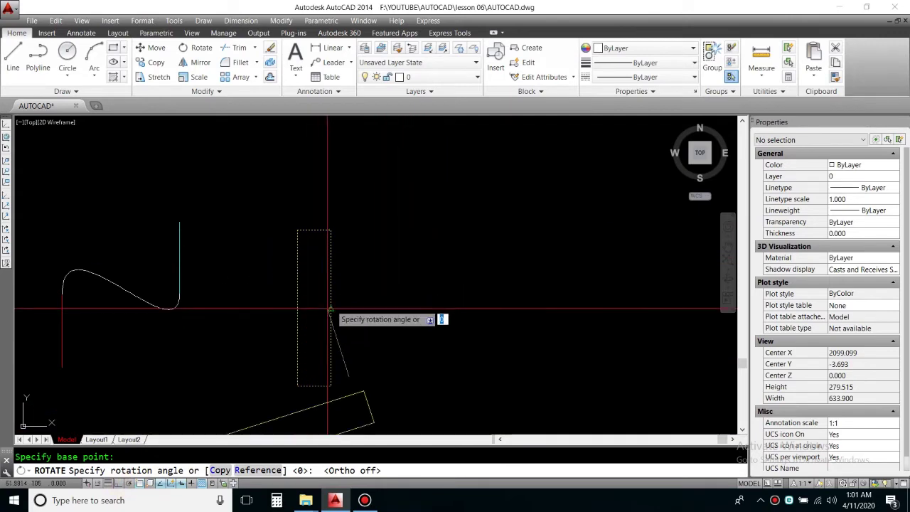
{"action": "scroll", "coordinate": [363, 328], "scroll_direction": "down", "scroll_amount": 4}
{"action": "scroll", "coordinate": [335, 349], "scroll_direction": "up", "scroll_amount": 4}
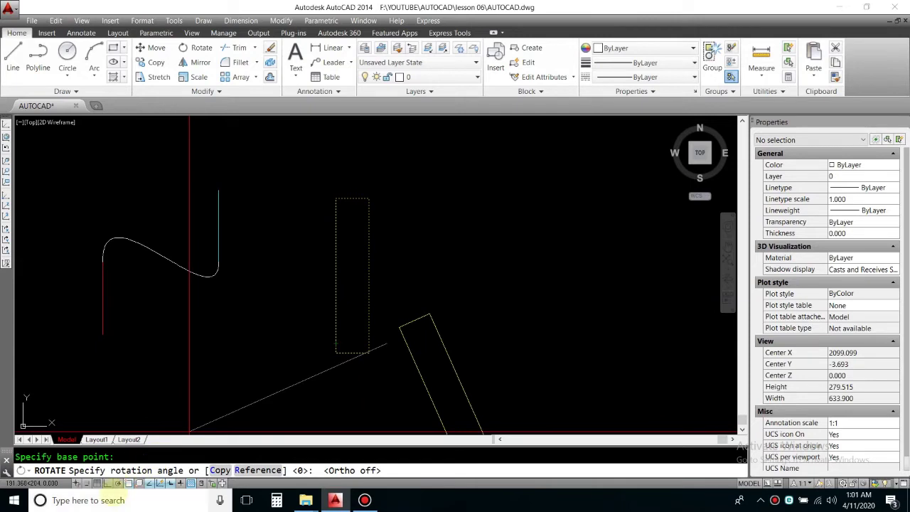
{"action": "key", "text": "F8"}
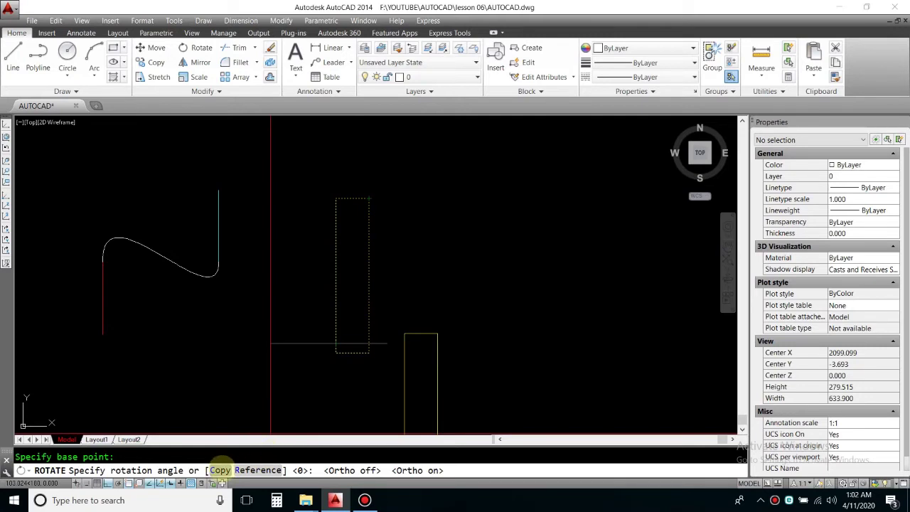
{"action": "left_click", "coordinate": [221, 470]}
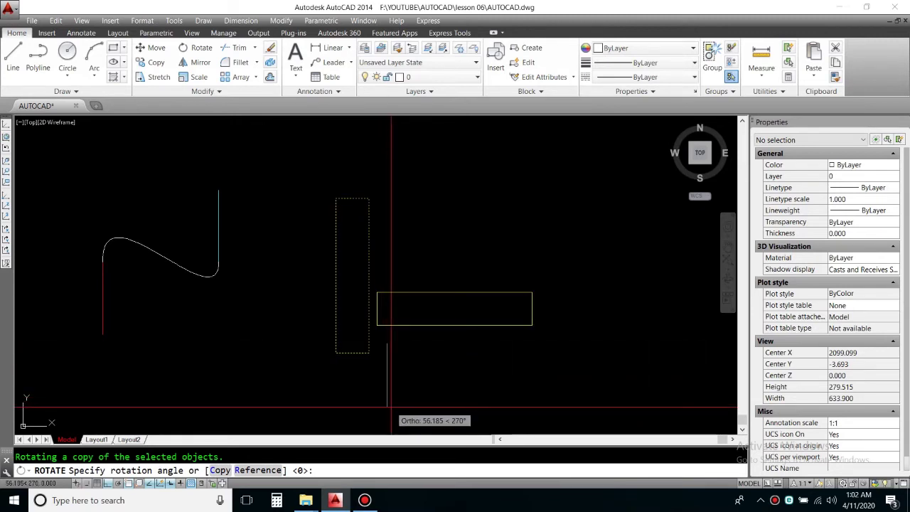
{"action": "left_click", "coordinate": [391, 408]}
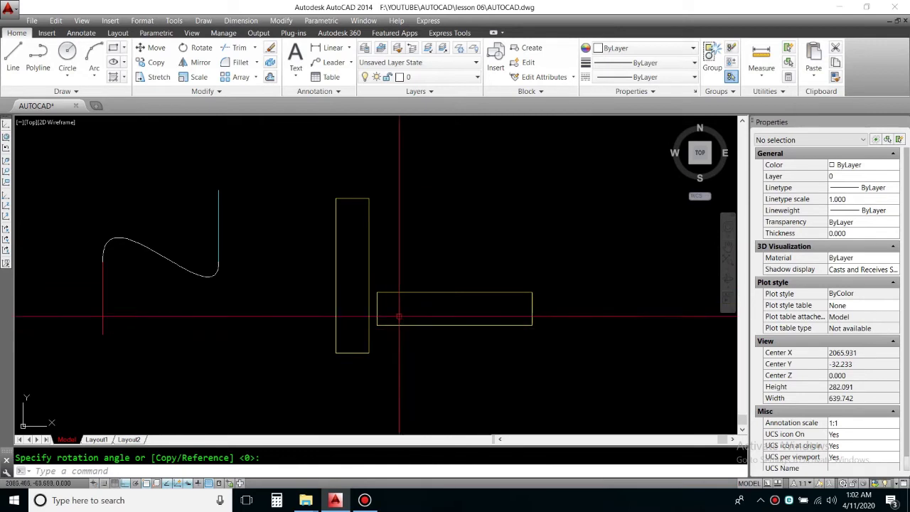
{"action": "middle_click_drag", "start_coordinate": [529, 377], "coordinate": [391, 387]}
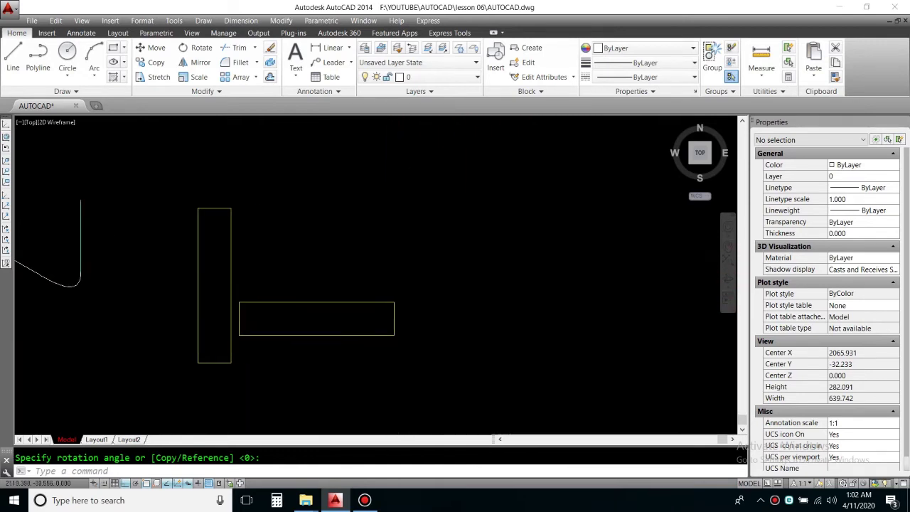
Copy the upright yellow rectangle to the right of the horizontal one
{"action": "key", "text": "Escape"}
{"action": "left_click", "coordinate": [226, 271]}
{"action": "left_click", "coordinate": [192, 142]}
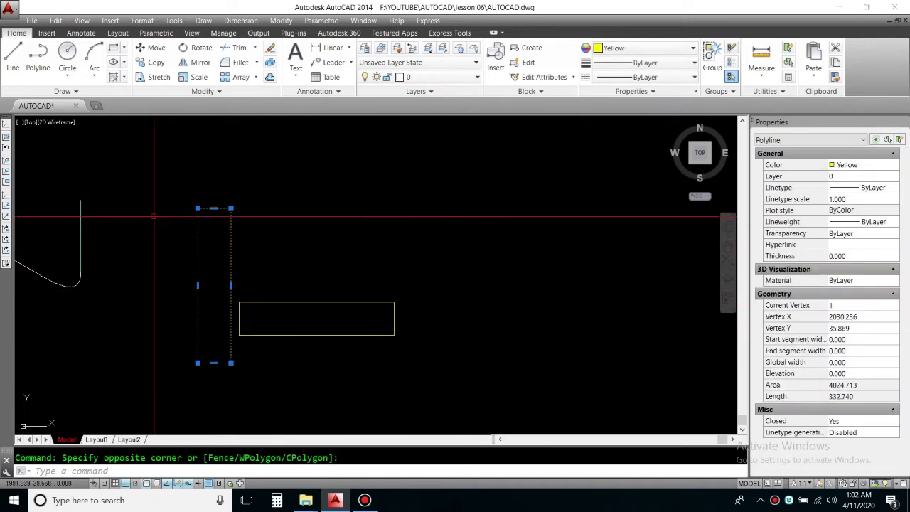
{"action": "left_click", "coordinate": [156, 62]}
{"action": "left_click", "coordinate": [289, 363]}
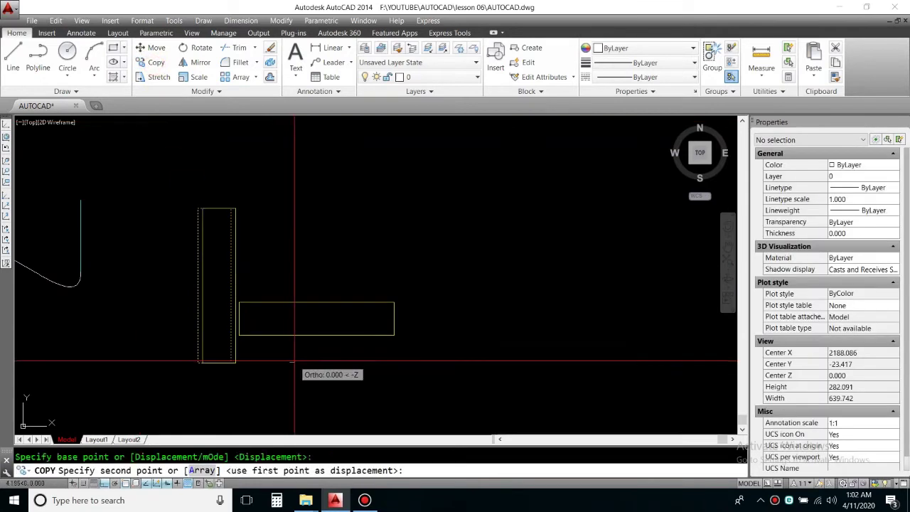
{"action": "right_click", "coordinate": [596, 347]}
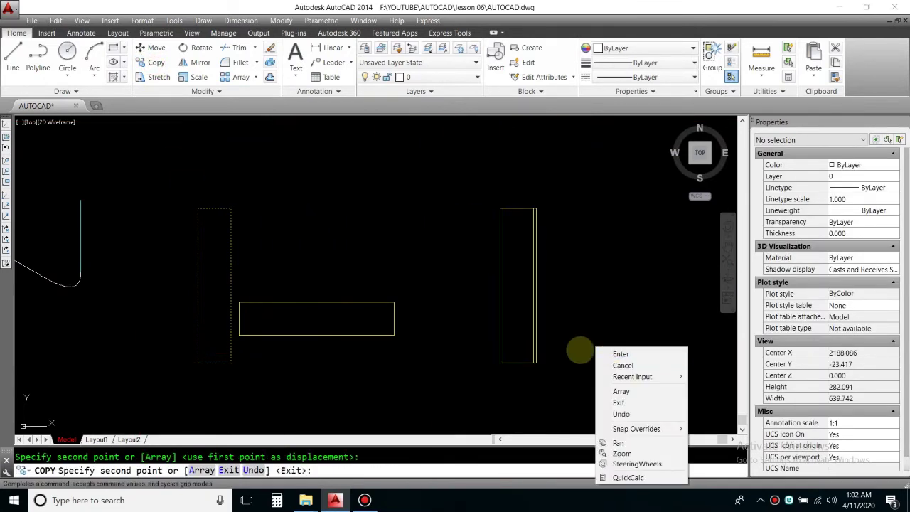
{"action": "left_click", "coordinate": [603, 353]}
{"action": "middle_click_drag", "start_coordinate": [514, 305], "coordinate": [325, 291]}
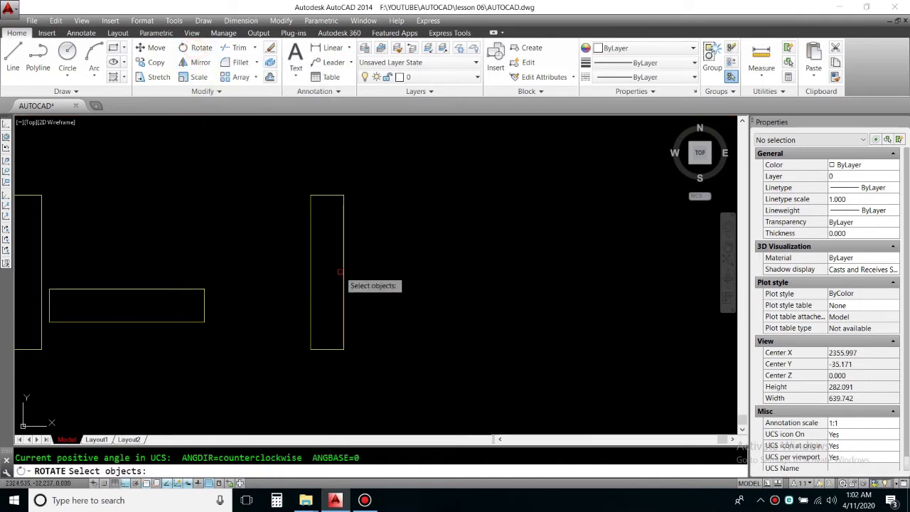
Start rotating the copy about its lower-right corner, then cancel the rotation
{"action": "key", "text": "Return"}
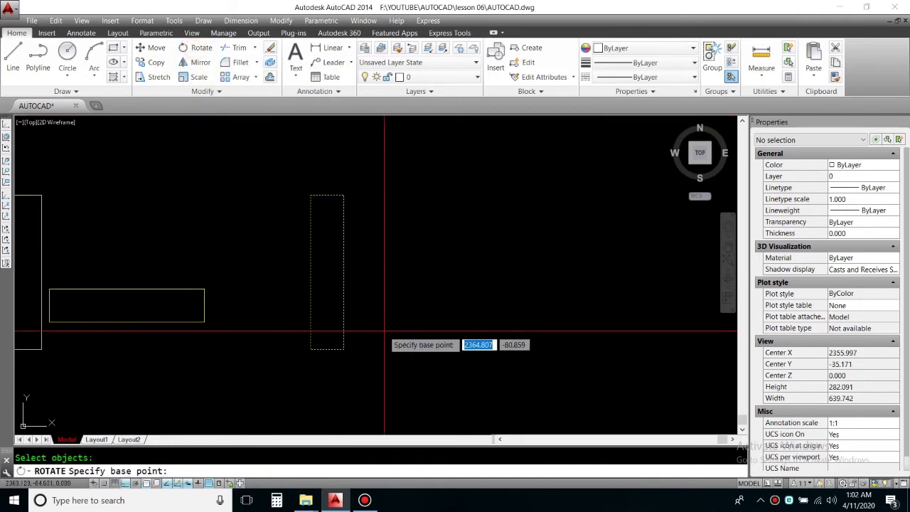
{"action": "left_click", "coordinate": [344, 350]}
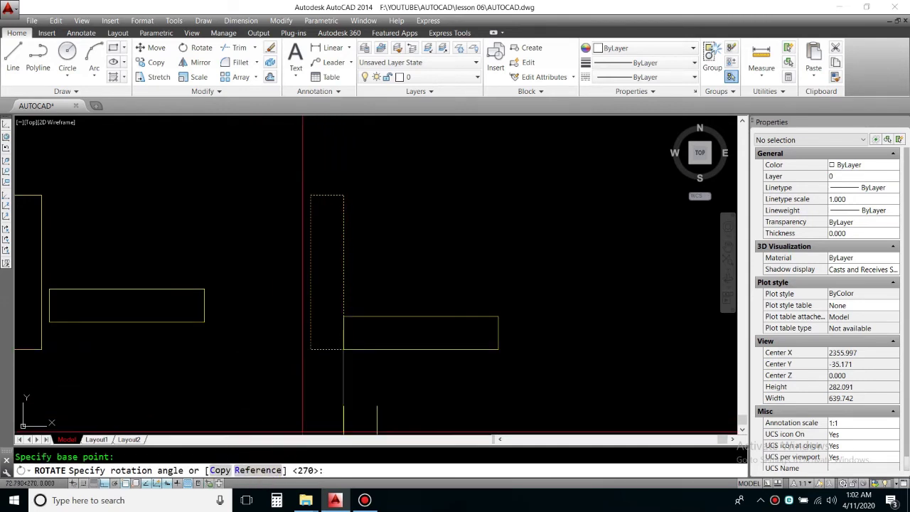
{"action": "scroll", "coordinate": [356, 360], "scroll_direction": "down", "scroll_amount": 2}
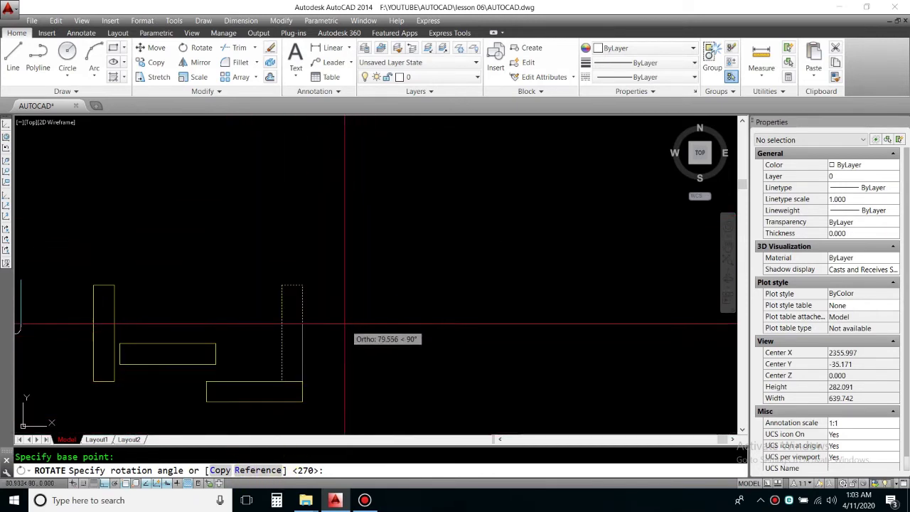
{"action": "key", "text": "Escape"}
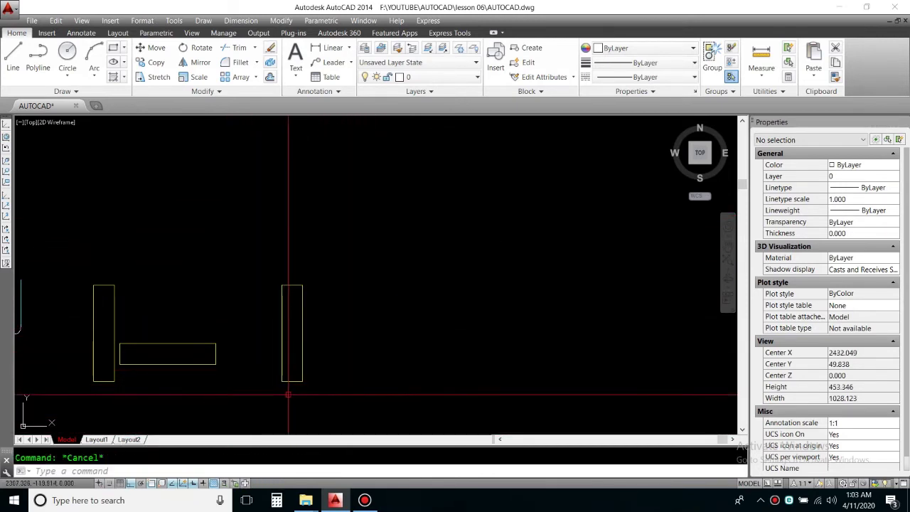
Draw a 723.817-long line at 30° from the rectangle's lower-right corner with Ortho off
{"action": "type", "text": "l"}
{"action": "key", "text": "Return"}
{"action": "left_click", "coordinate": [302, 382]}
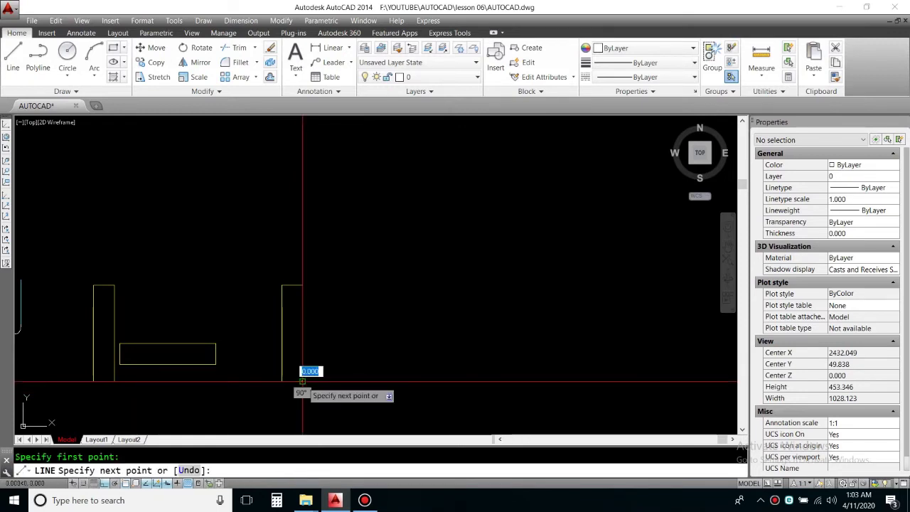
{"action": "scroll", "coordinate": [398, 306], "scroll_direction": "down", "scroll_amount": 2}
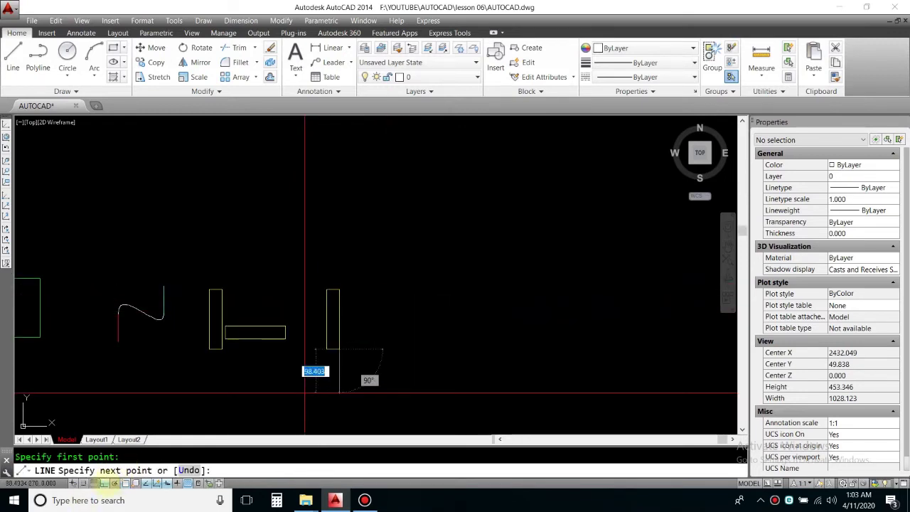
{"action": "key", "text": "F8"}
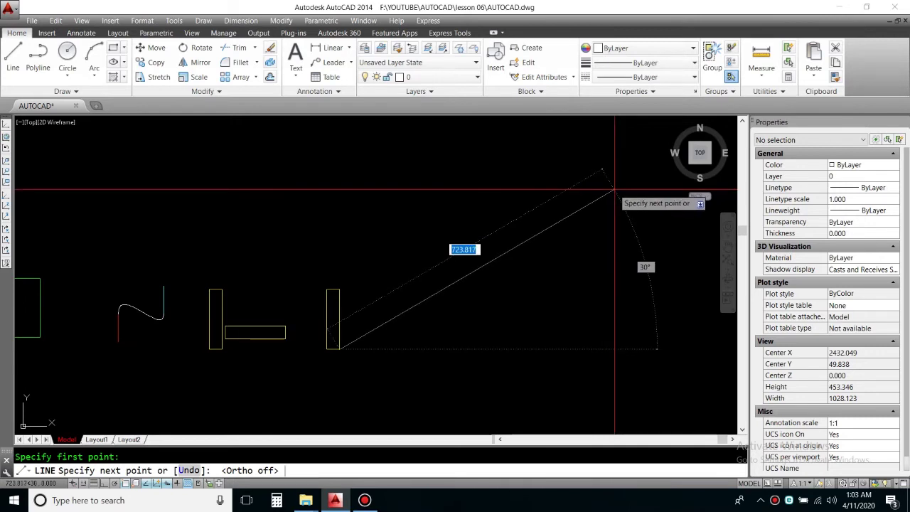
{"action": "key", "text": "Escape"}
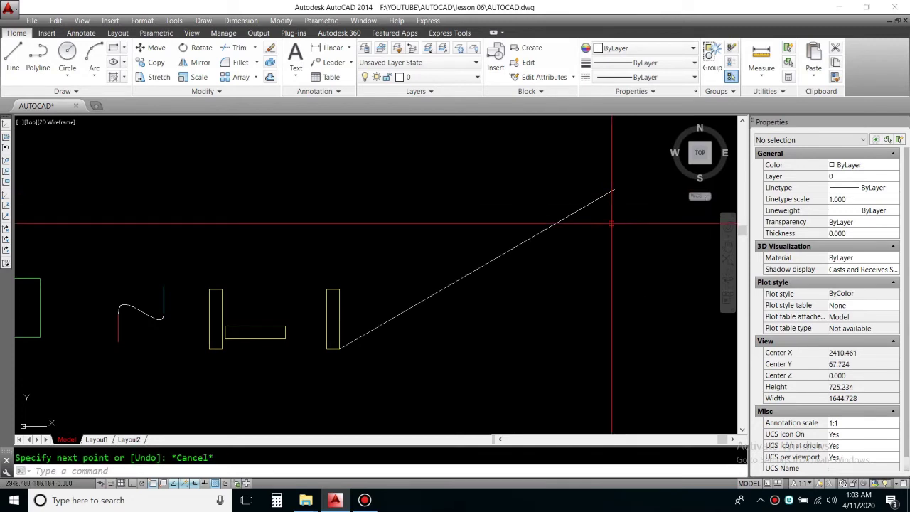
Change the new angled line's colour to Red
{"action": "left_click", "coordinate": [551, 201]}
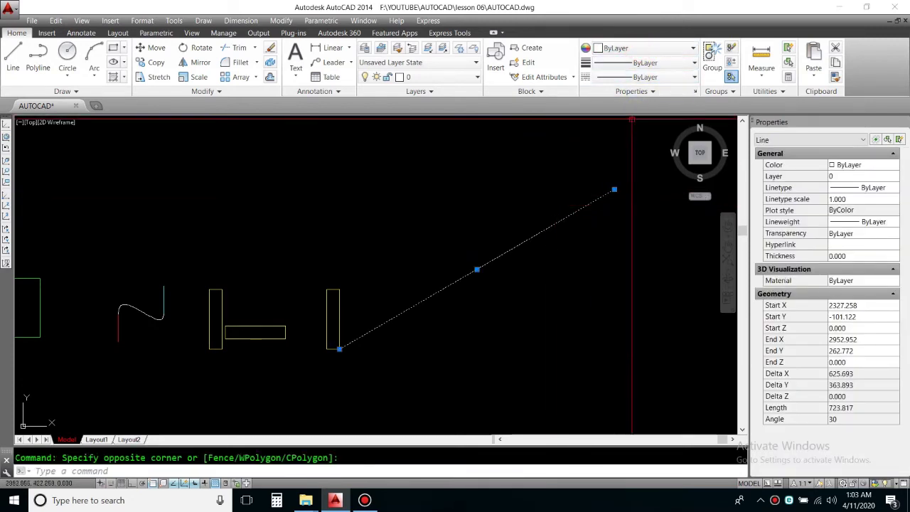
{"action": "left_click", "coordinate": [645, 47]}
{"action": "left_click", "coordinate": [632, 92]}
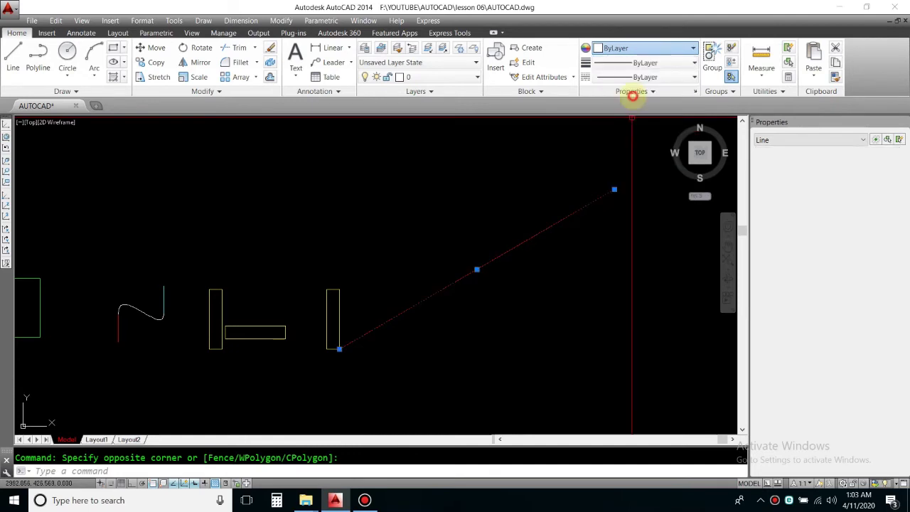
{"action": "scroll", "coordinate": [340, 317], "scroll_direction": "up", "scroll_amount": 2}
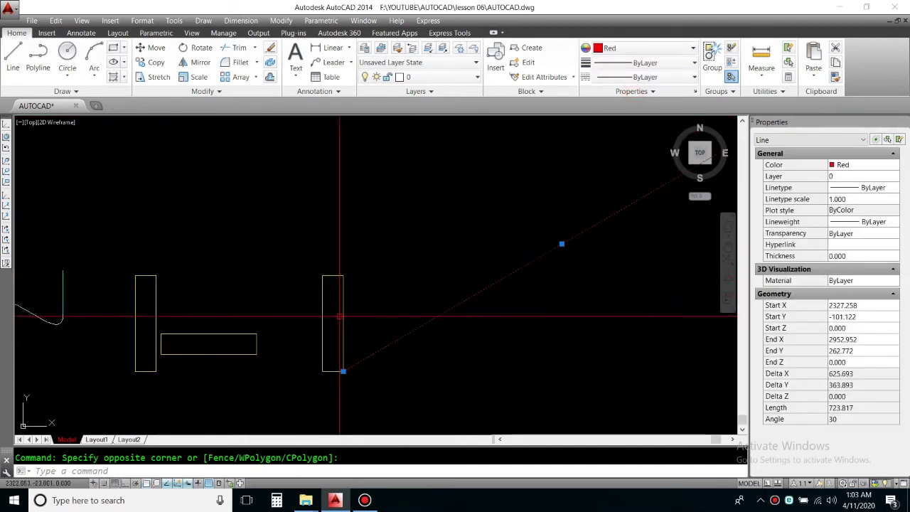
{"action": "scroll", "coordinate": [341, 336], "scroll_direction": "up", "scroll_amount": 2}
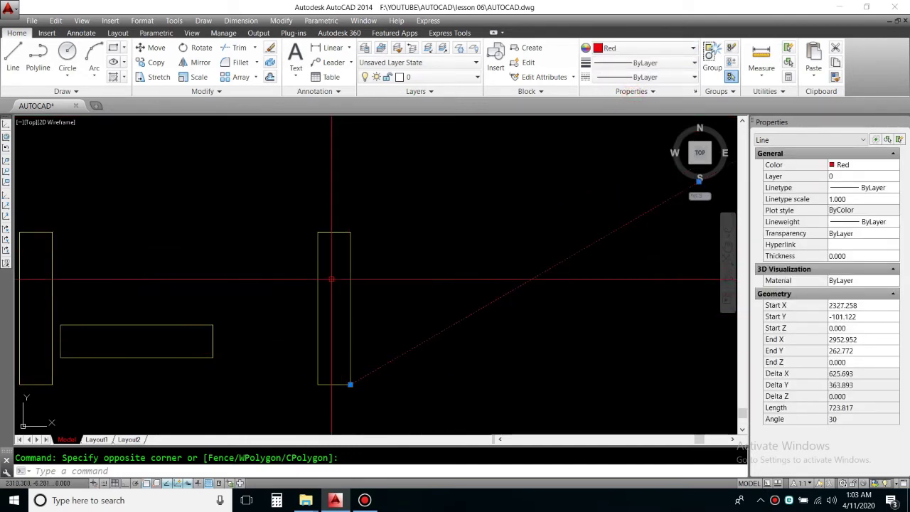
{"action": "scroll", "coordinate": [335, 330], "scroll_direction": "down", "scroll_amount": 2}
{"action": "scroll", "coordinate": [377, 324], "scroll_direction": "down", "scroll_amount": 4}
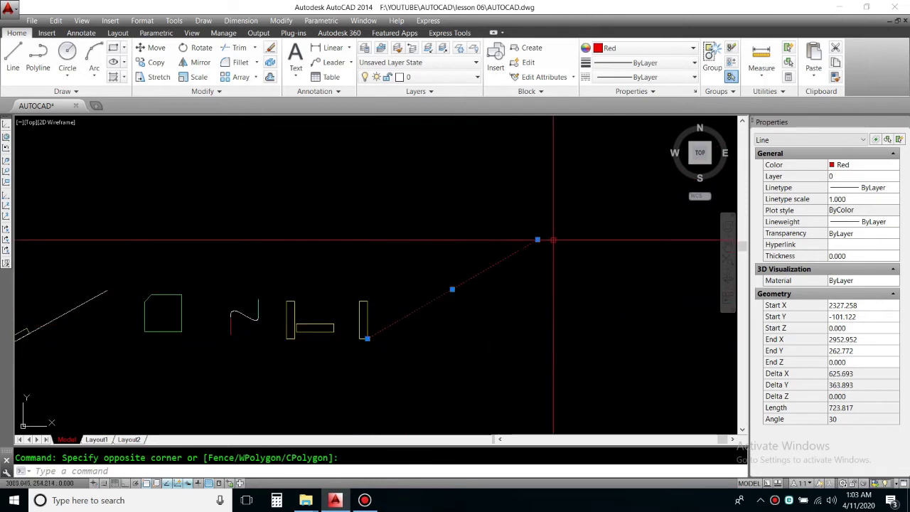
{"action": "scroll", "coordinate": [378, 302], "scroll_direction": "up", "scroll_amount": 1}
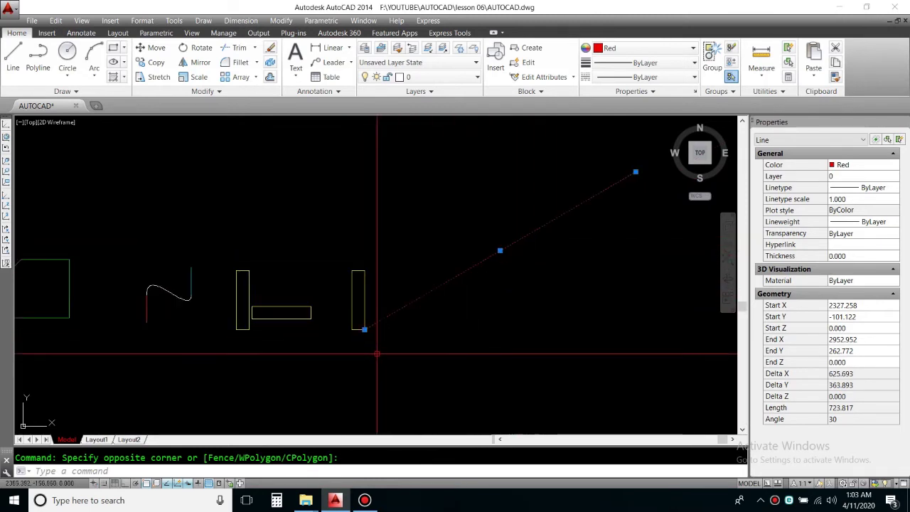
{"action": "scroll", "coordinate": [426, 306], "scroll_direction": "up", "scroll_amount": 1}
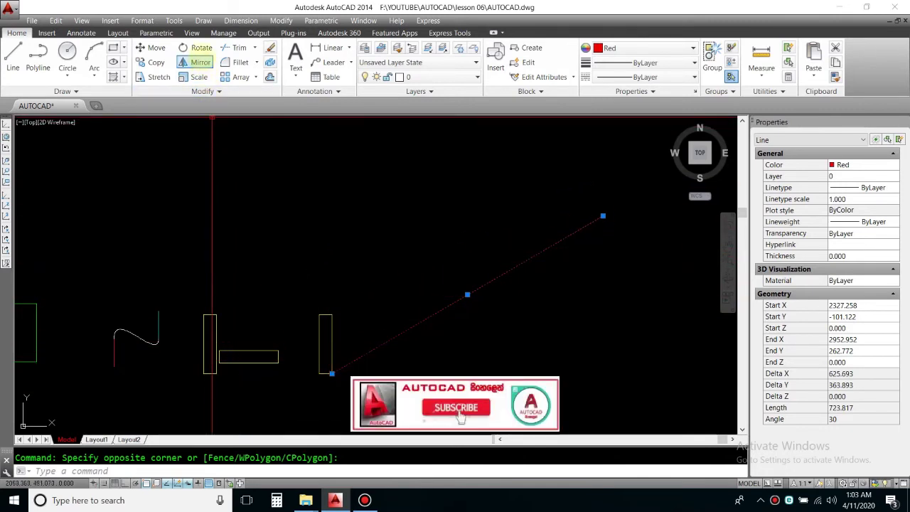
Start rotating the rectangle about its corner using the Reference option
{"action": "left_click", "coordinate": [196, 48]}
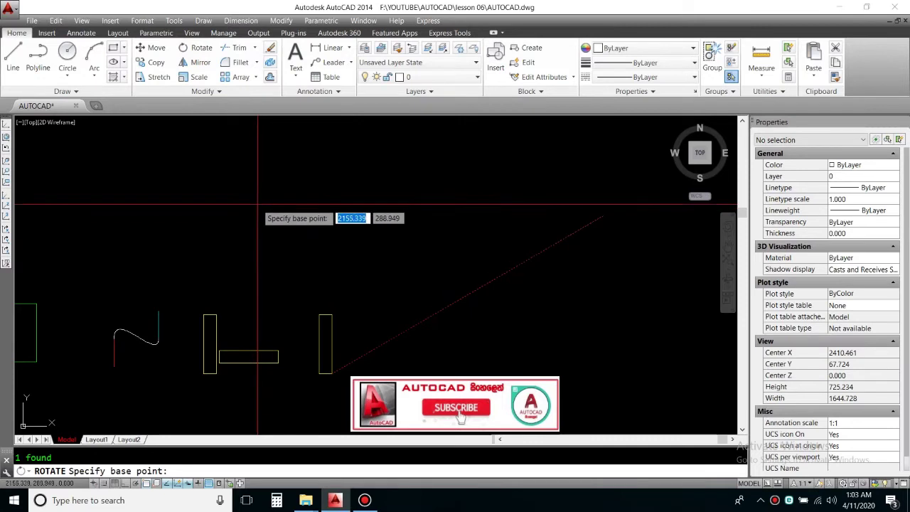
{"action": "key", "text": "Escape"}
{"action": "left_click", "coordinate": [197, 47]}
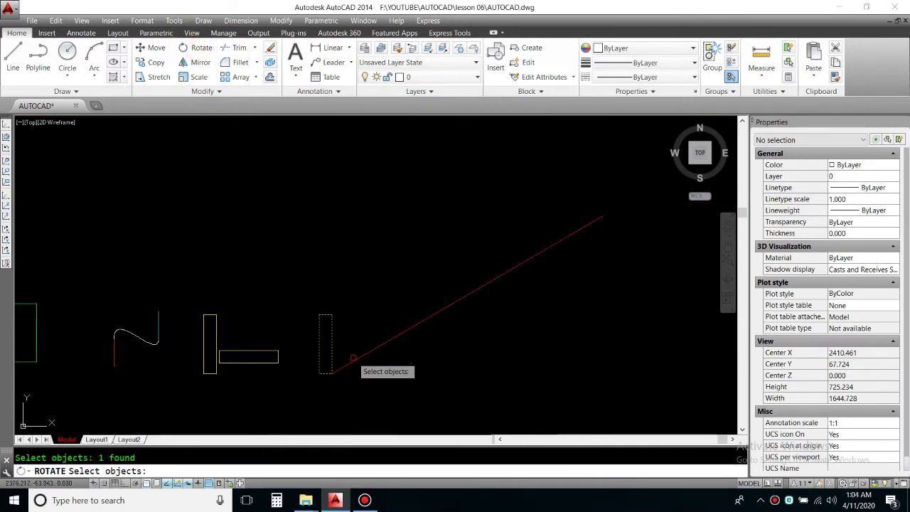
{"action": "key", "text": "Return"}
{"action": "scroll", "coordinate": [341, 366], "scroll_direction": "up", "scroll_amount": 3}
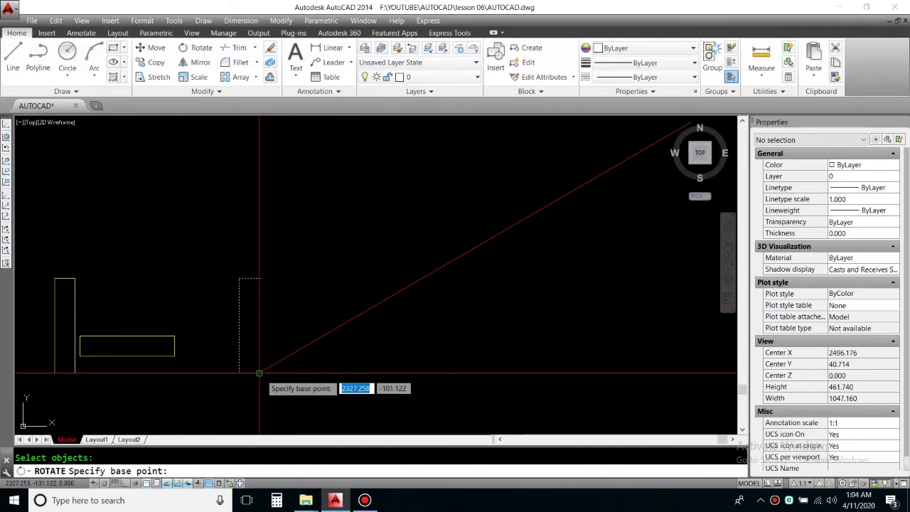
{"action": "left_click", "coordinate": [258, 372]}
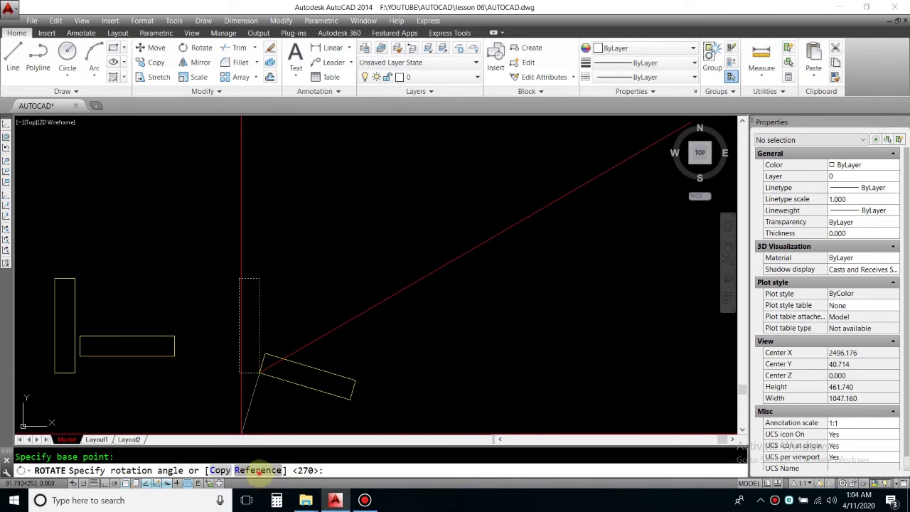
{"action": "left_click", "coordinate": [257, 470]}
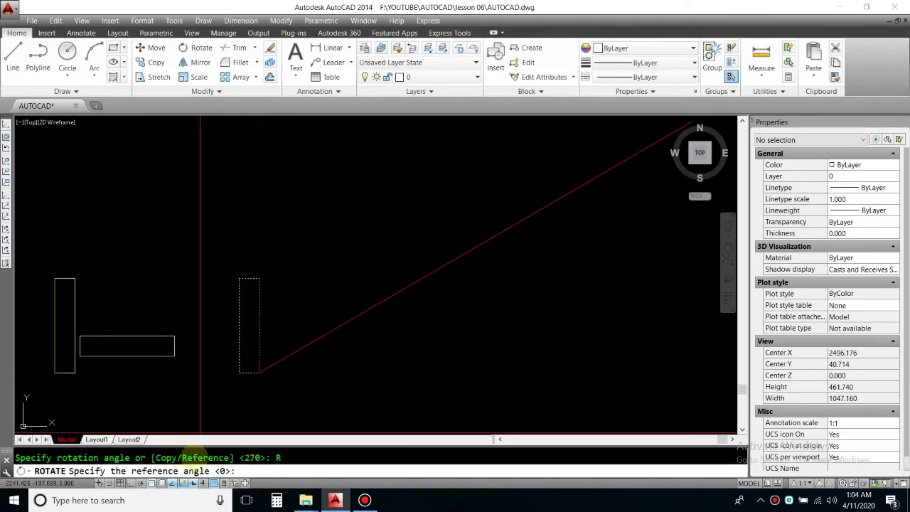
Pick the rectangle edge's two endpoints as reference and align it to the red 30° line
{"action": "left_click", "coordinate": [259, 372]}
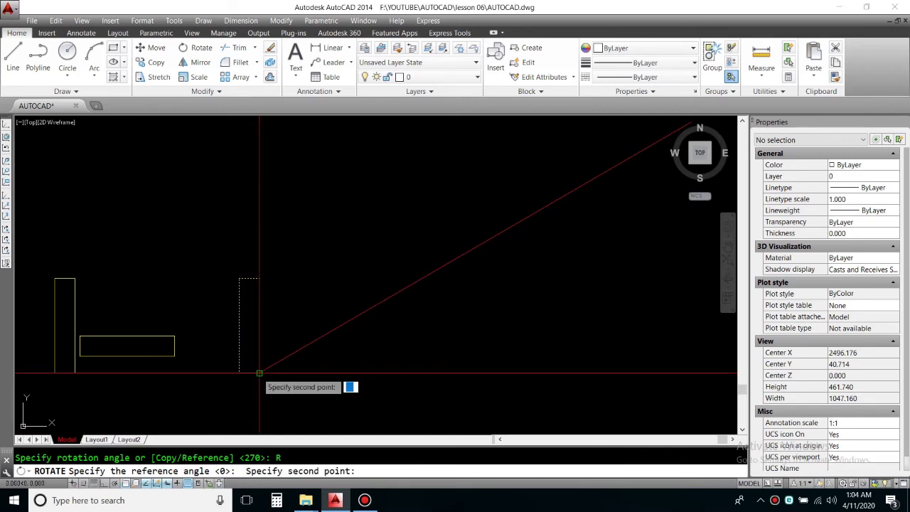
{"action": "middle_click_drag", "start_coordinate": [259, 372], "coordinate": [244, 384]}
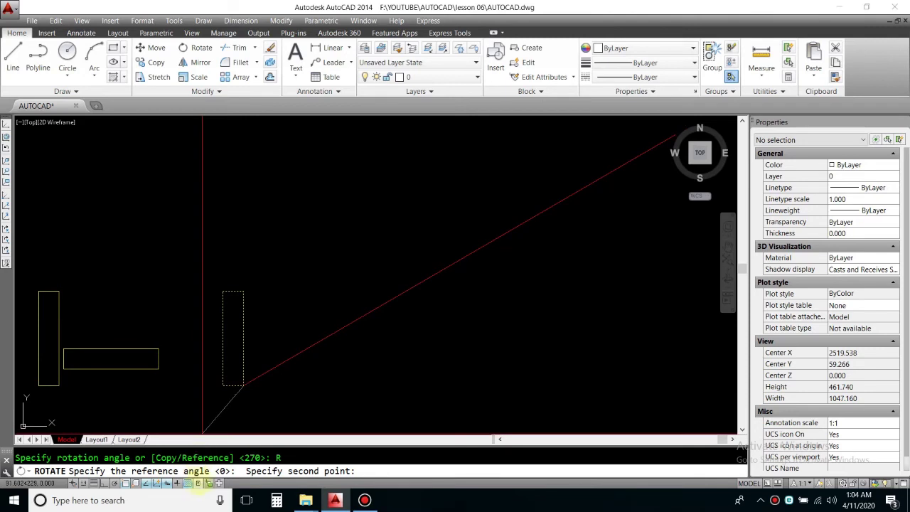
{"action": "scroll", "coordinate": [256, 341], "scroll_direction": "down", "scroll_amount": 4}
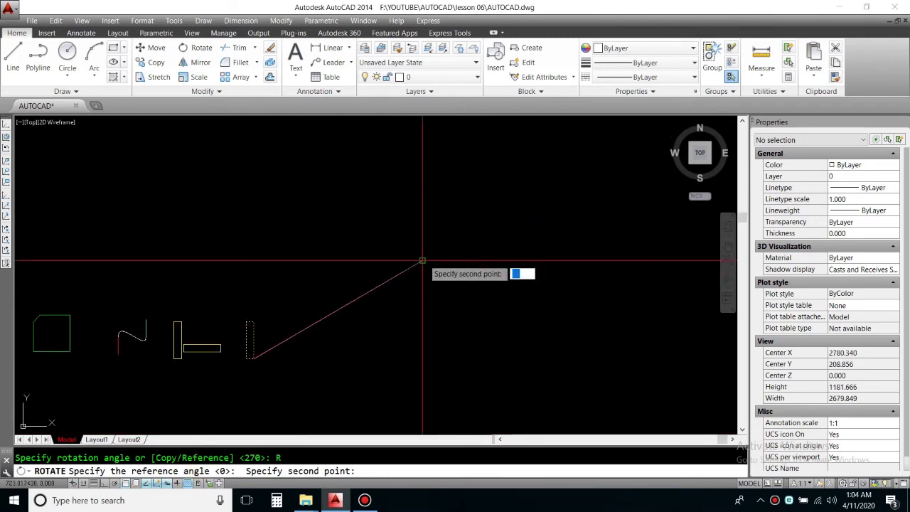
{"action": "scroll", "coordinate": [423, 261], "scroll_direction": "up", "scroll_amount": 1}
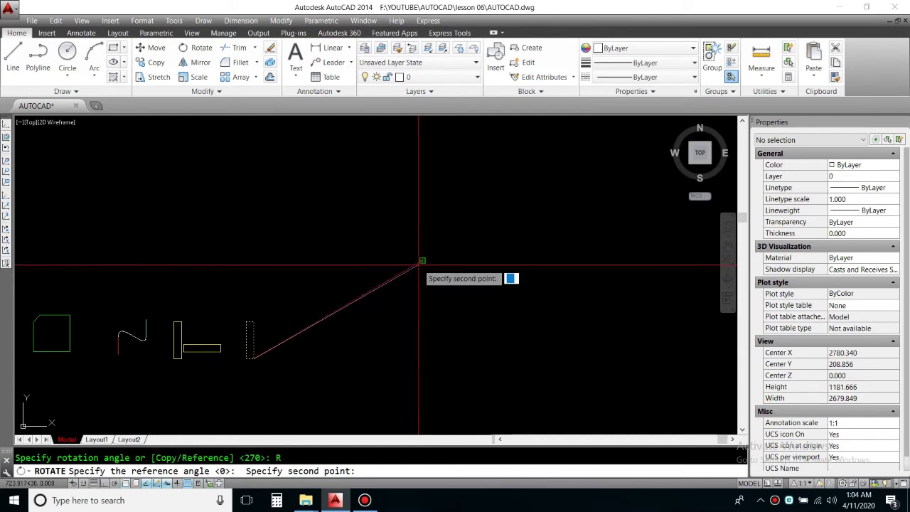
{"action": "scroll", "coordinate": [301, 335], "scroll_direction": "up", "scroll_amount": 1}
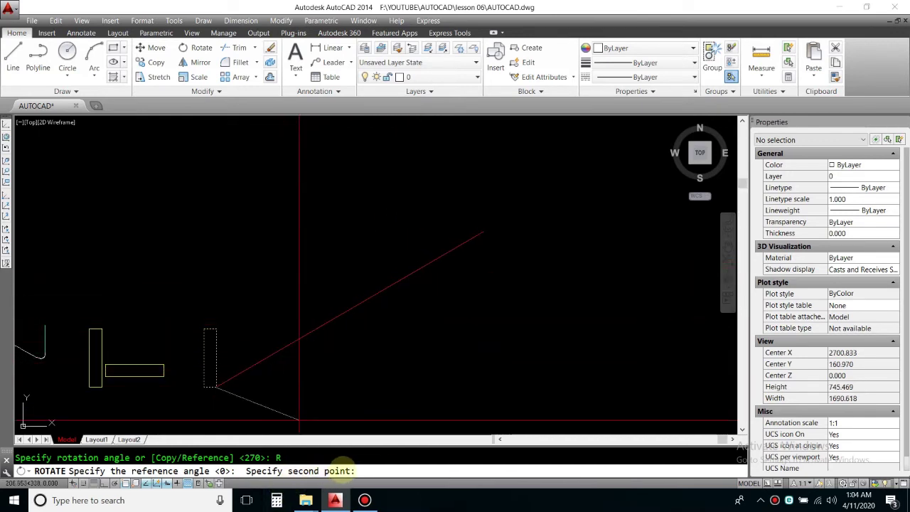
{"action": "scroll", "coordinate": [213, 365], "scroll_direction": "up", "scroll_amount": 1}
{"action": "scroll", "coordinate": [294, 362], "scroll_direction": "up", "scroll_amount": 1}
{"action": "scroll", "coordinate": [193, 325], "scroll_direction": "up", "scroll_amount": 1}
{"action": "scroll", "coordinate": [180, 316], "scroll_direction": "up", "scroll_amount": 1}
{"action": "left_click", "coordinate": [180, 316]}
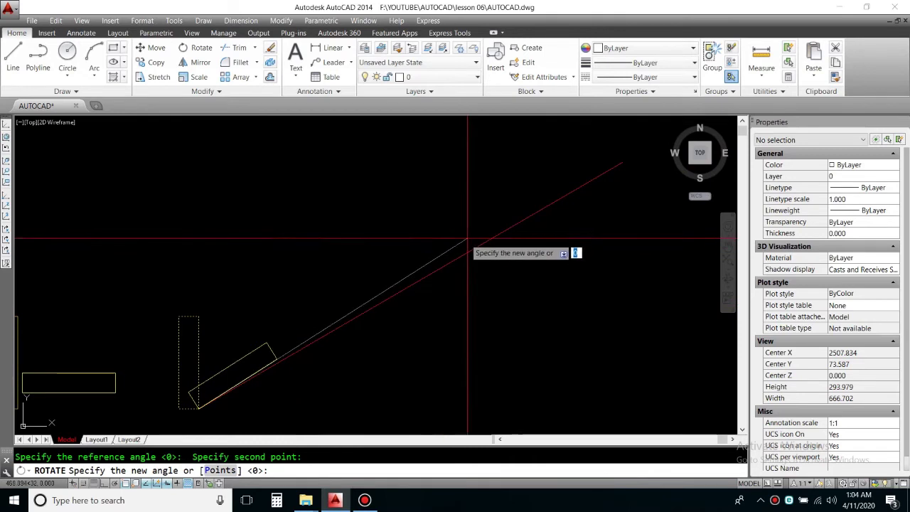
{"action": "scroll", "coordinate": [360, 296], "scroll_direction": "down", "scroll_amount": 1}
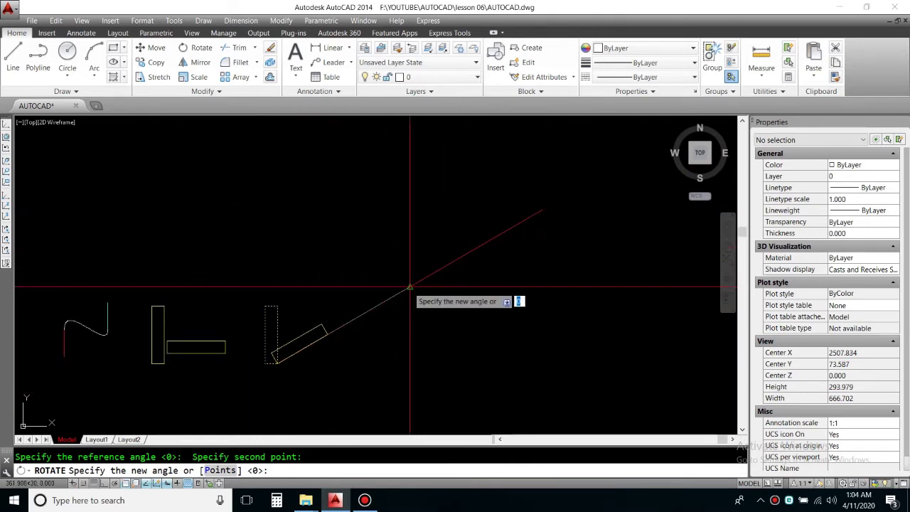
{"action": "left_click", "coordinate": [409, 287]}
Select the red line to check its angle
{"action": "scroll", "coordinate": [245, 369], "scroll_direction": "up", "scroll_amount": 2}
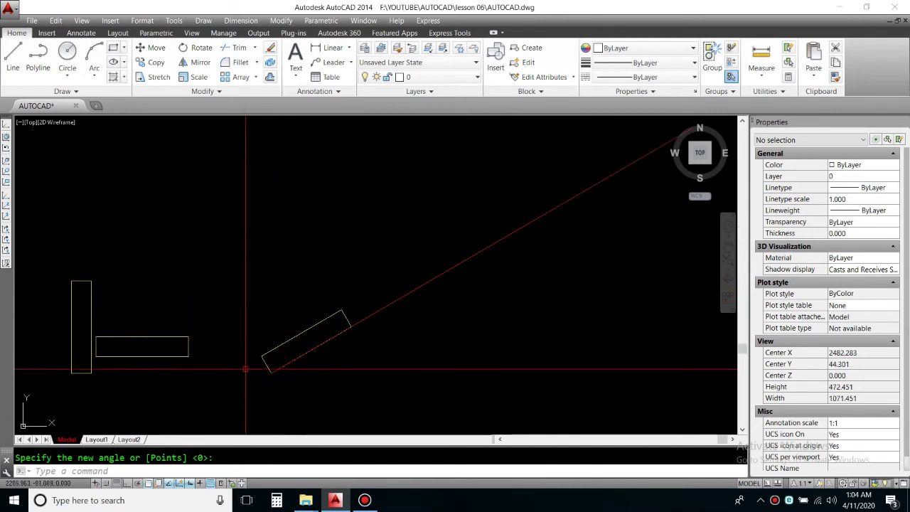
{"action": "scroll", "coordinate": [310, 366], "scroll_direction": "down", "scroll_amount": 1}
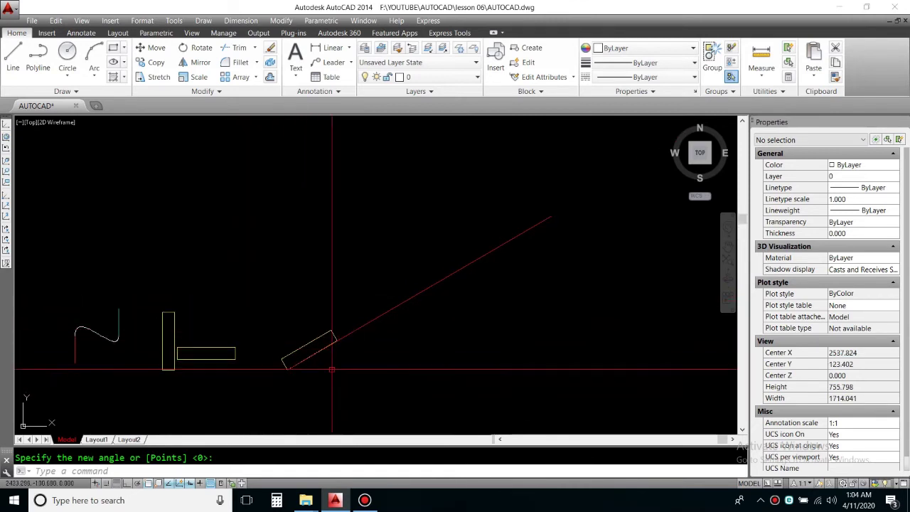
{"action": "scroll", "coordinate": [336, 271], "scroll_direction": "up", "scroll_amount": 4}
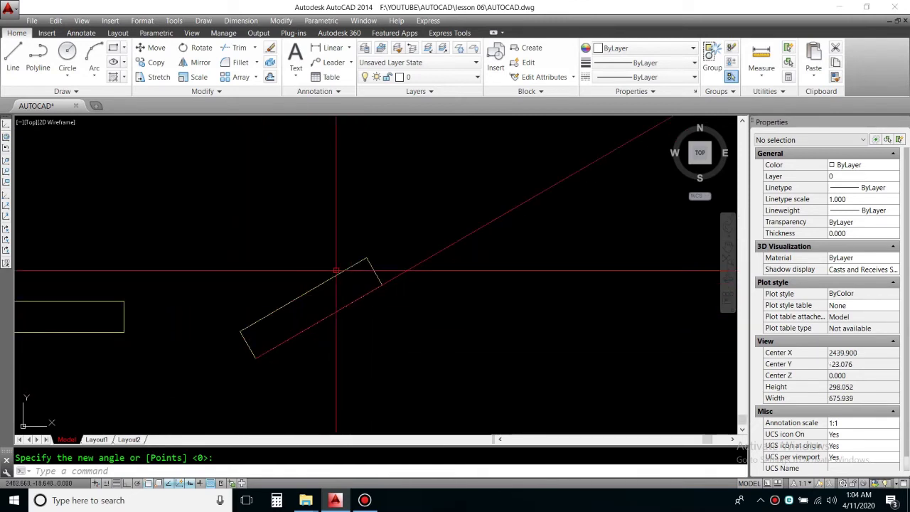
{"action": "scroll", "coordinate": [360, 369], "scroll_direction": "down", "scroll_amount": 4}
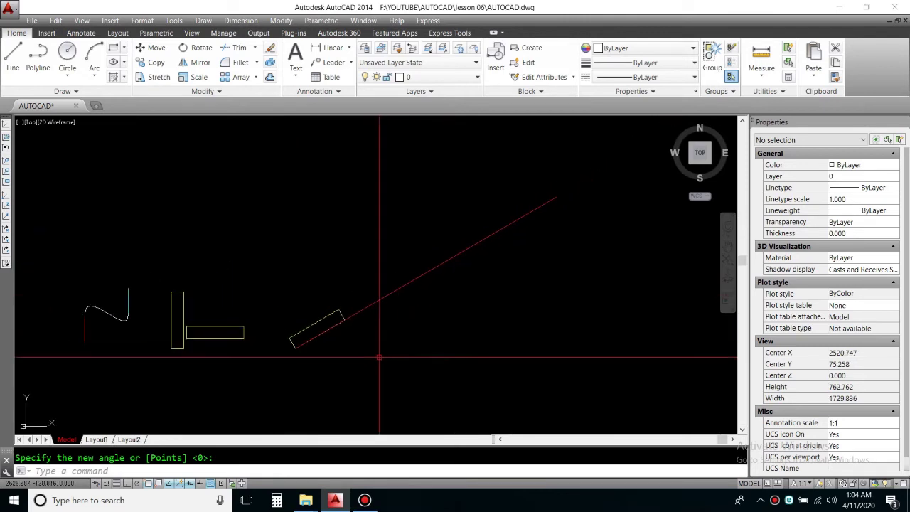
{"action": "left_click", "coordinate": [437, 326]}
{"action": "left_click", "coordinate": [408, 250]}
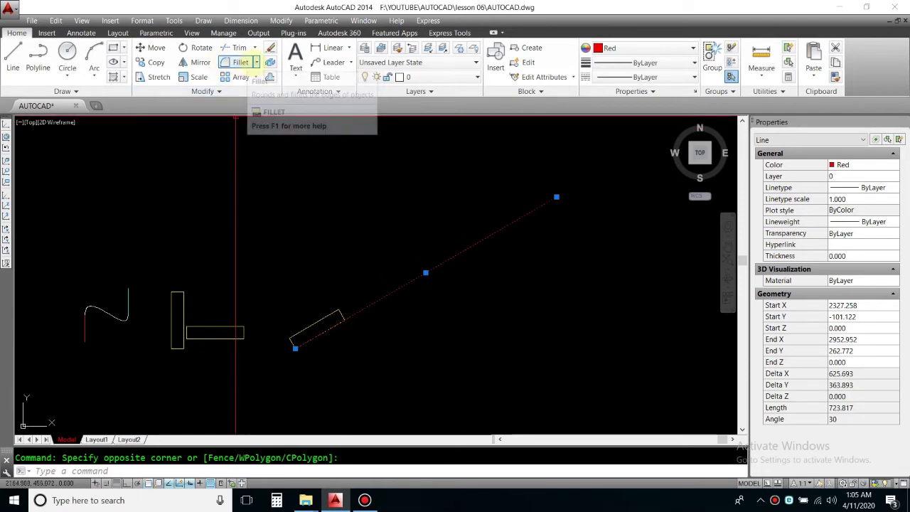
Draw a new square with the Rectangle tool to the right of the other shapes
{"action": "left_click", "coordinate": [256, 63]}
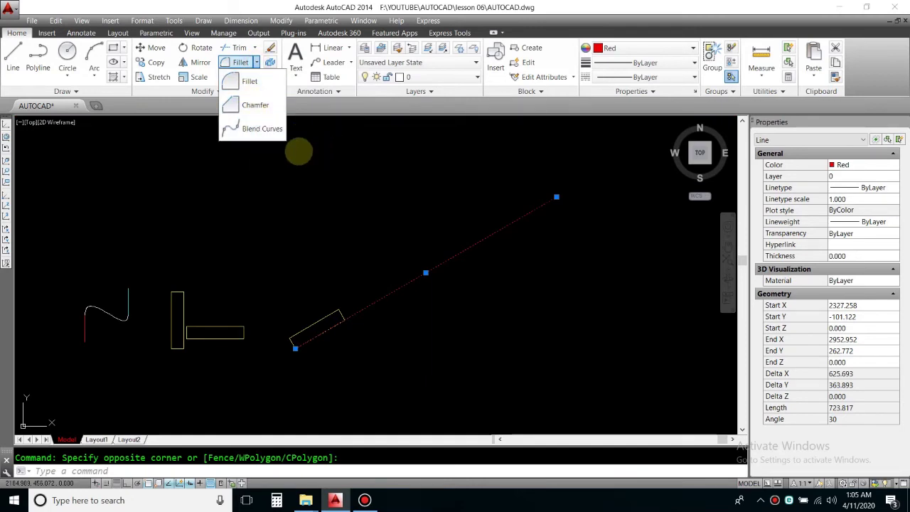
{"action": "scroll", "coordinate": [360, 277], "scroll_direction": "down", "scroll_amount": 3}
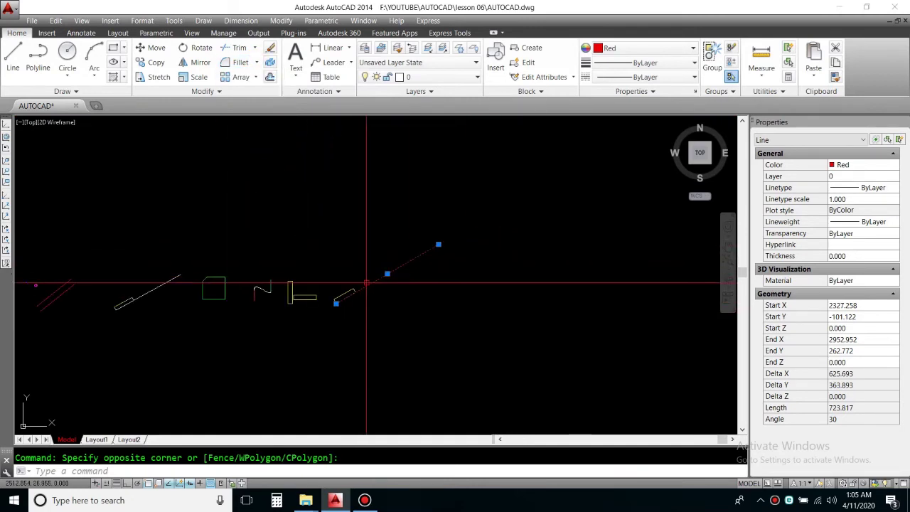
{"action": "scroll", "coordinate": [321, 264], "scroll_direction": "up", "scroll_amount": 2}
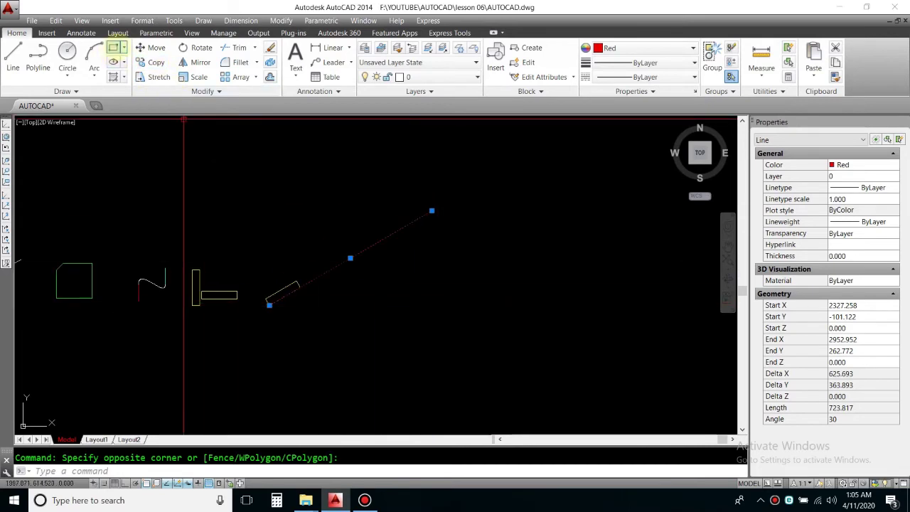
{"action": "left_click", "coordinate": [114, 47]}
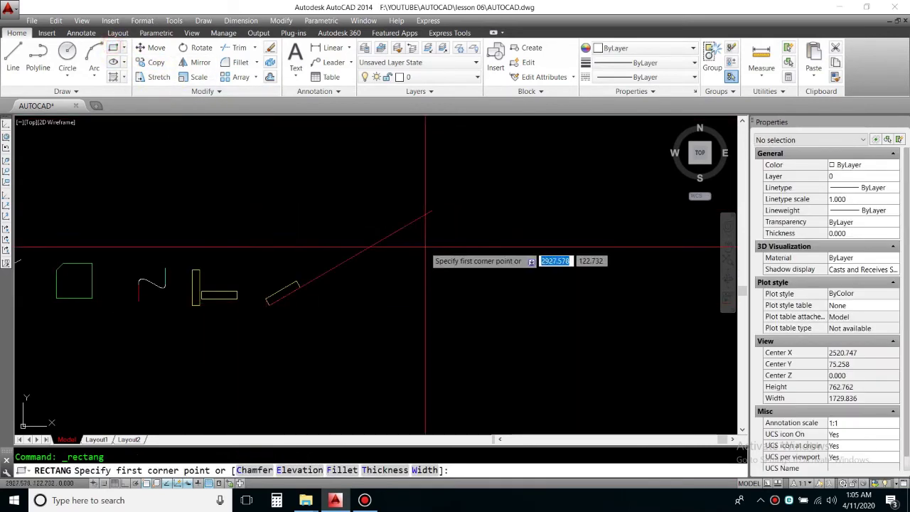
{"action": "left_click", "coordinate": [457, 263]}
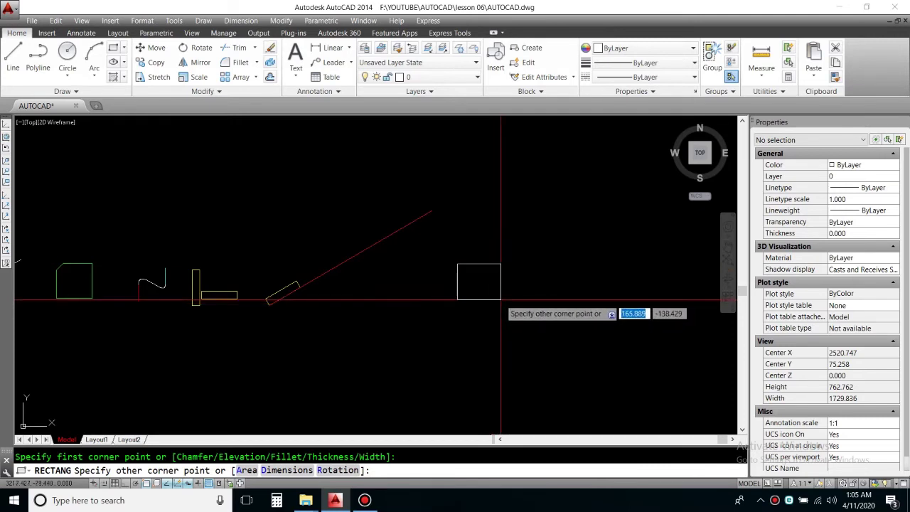
{"action": "left_click", "coordinate": [502, 299]}
{"action": "scroll", "coordinate": [492, 277], "scroll_direction": "up", "scroll_amount": 5}
Set the square's colour to Green and deselect it
{"action": "left_click", "coordinate": [492, 277]}
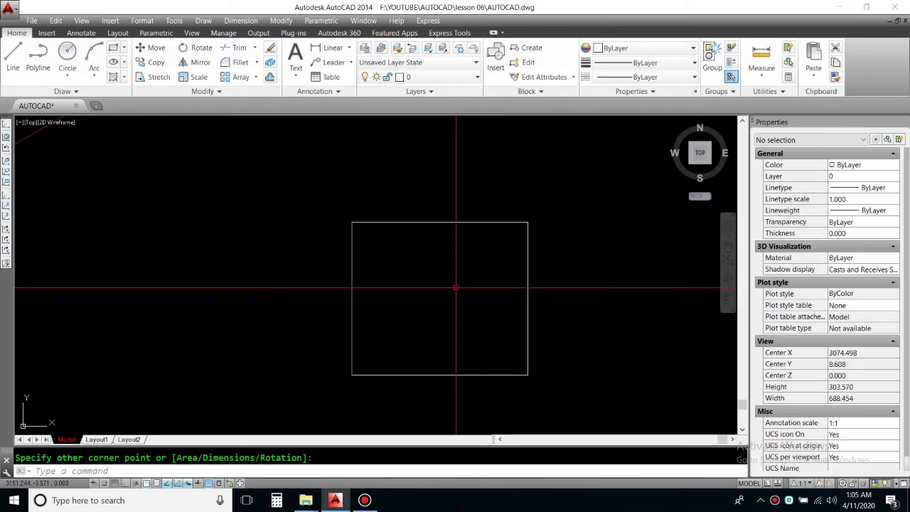
{"action": "left_click", "coordinate": [491, 163]}
{"action": "left_click", "coordinate": [640, 48]}
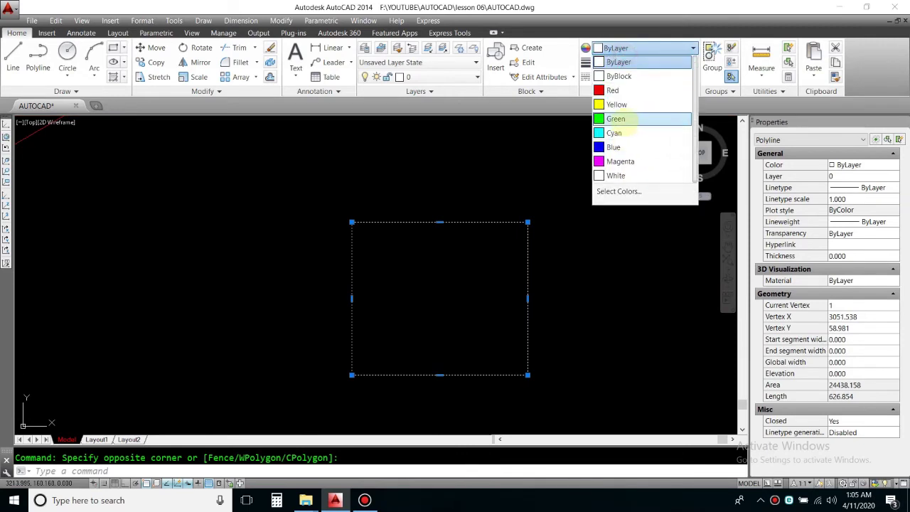
{"action": "left_click", "coordinate": [624, 119]}
{"action": "middle_click_drag", "start_coordinate": [397, 296], "coordinate": [375, 295]}
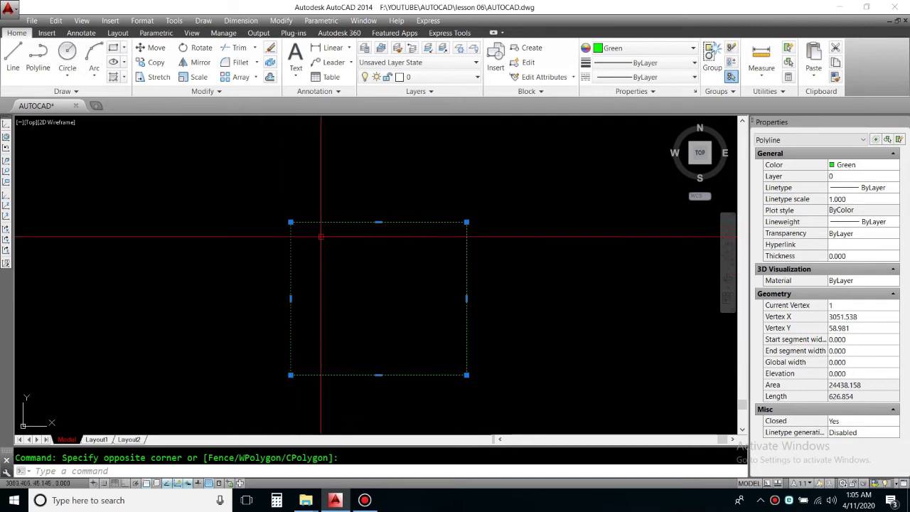
{"action": "key", "text": "Escape"}
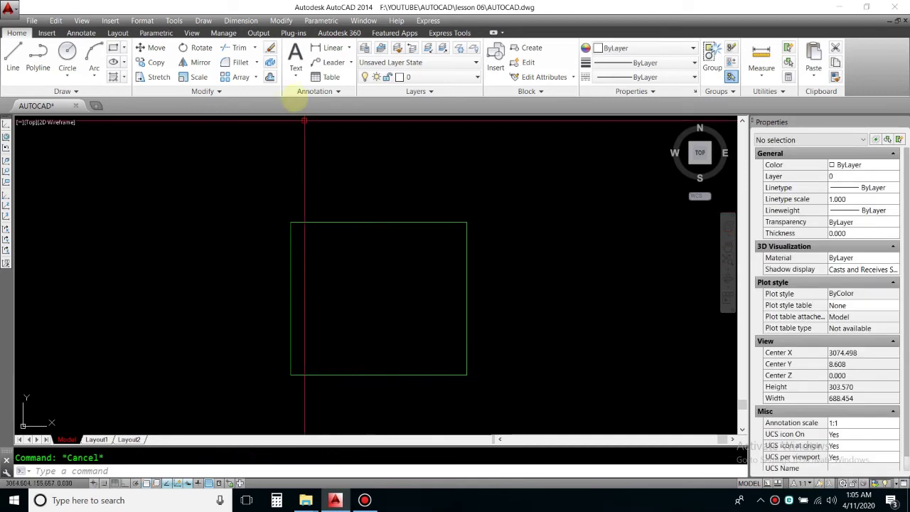
Start the Chamfer command from the Fillet dropdown, with both distances at 25.000
{"action": "left_click", "coordinate": [256, 63]}
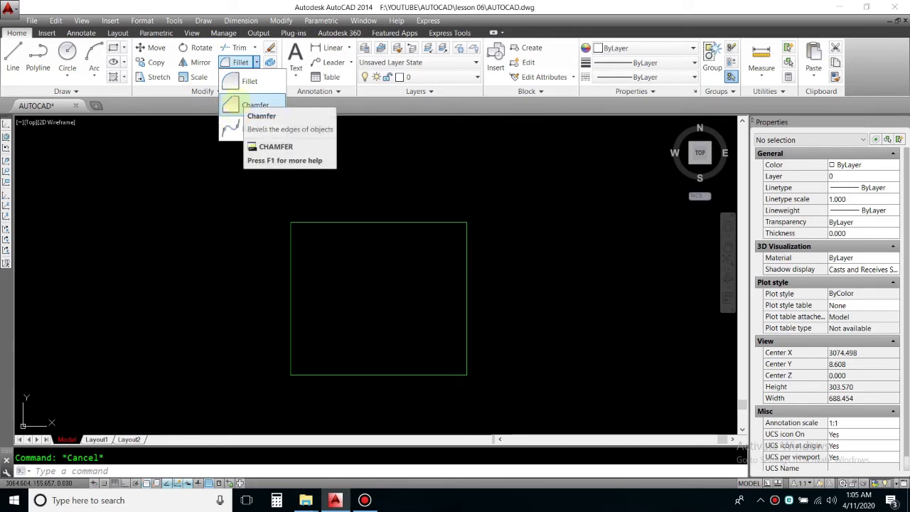
{"action": "left_click", "coordinate": [235, 106]}
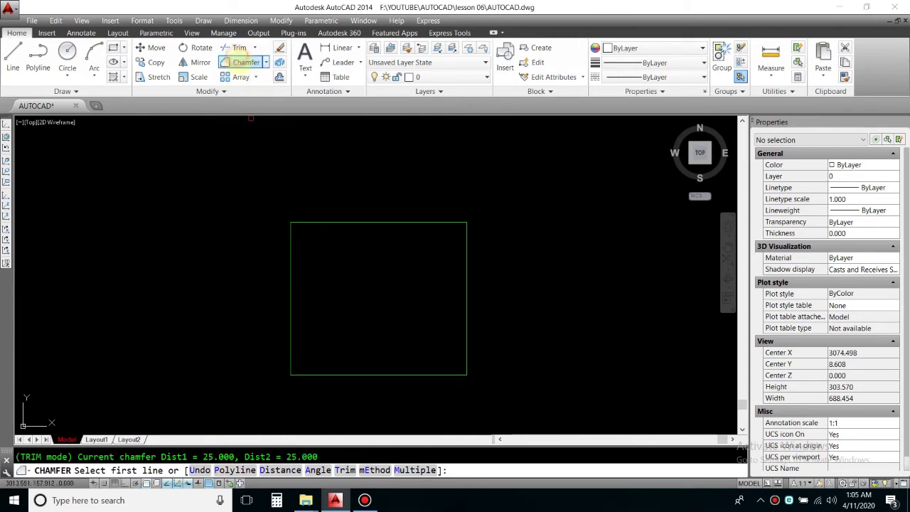
{"action": "left_click", "coordinate": [266, 64]}
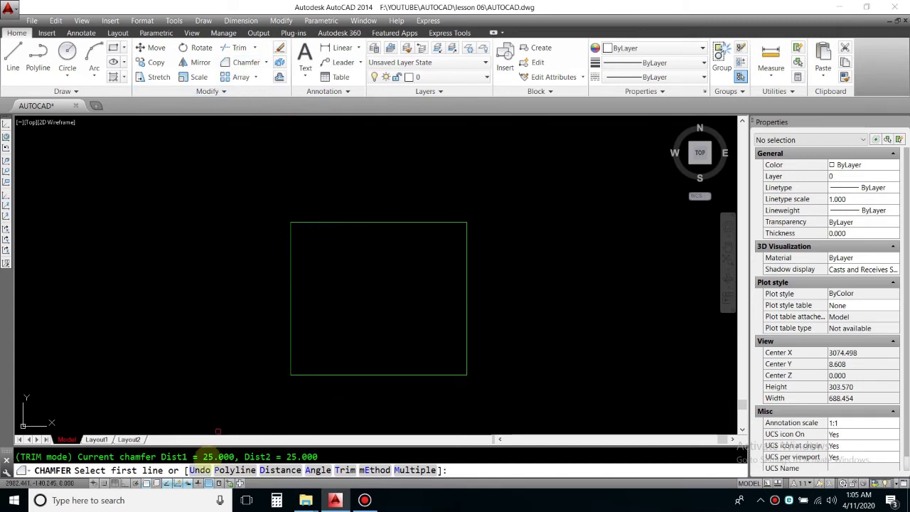
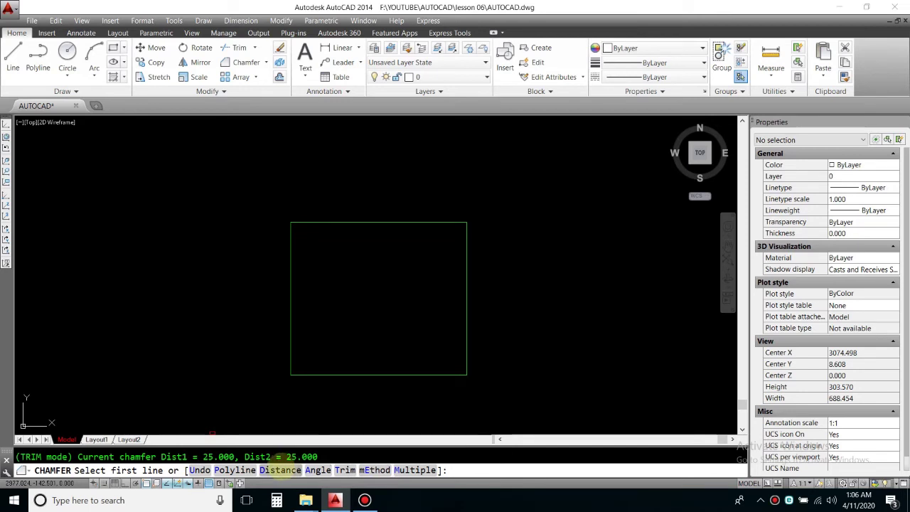
Set both CHAMFER distances to 3
{"action": "left_click", "coordinate": [280, 470]}
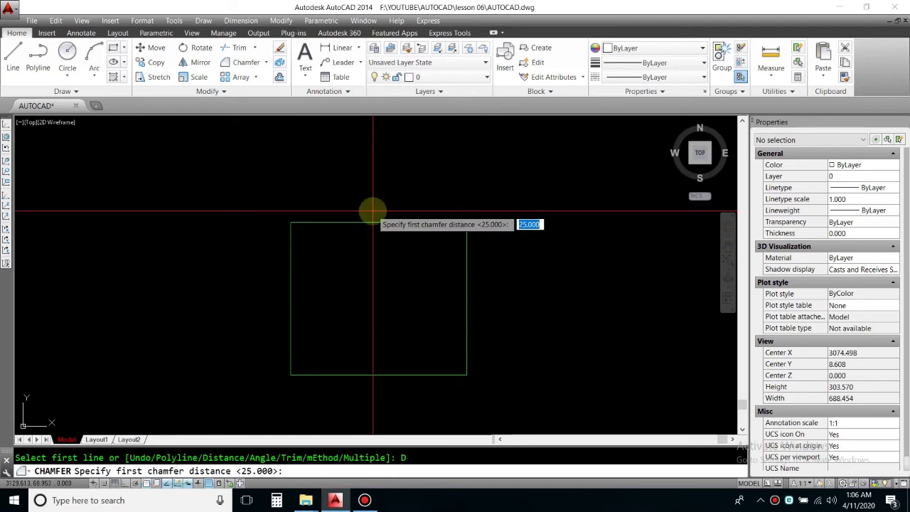
{"action": "type", "text": "3"}
{"action": "key", "text": "Return"}
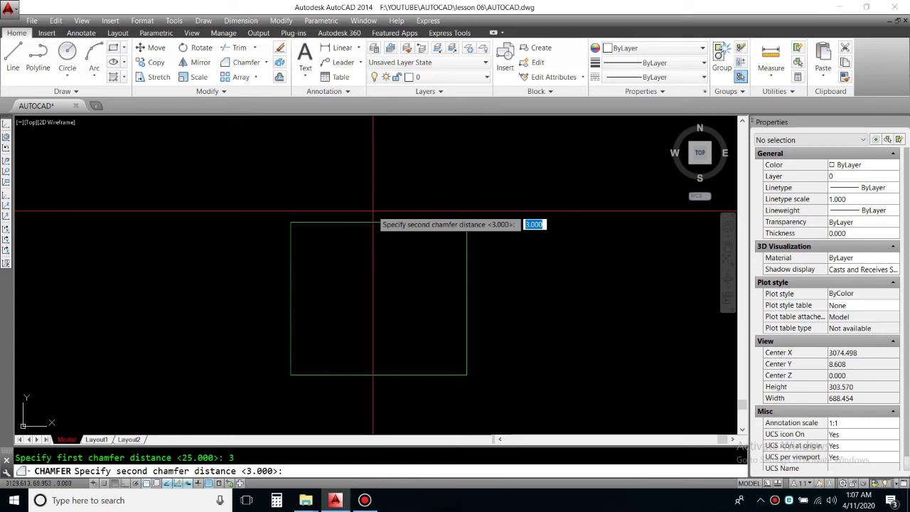
{"action": "key", "text": "Return"}
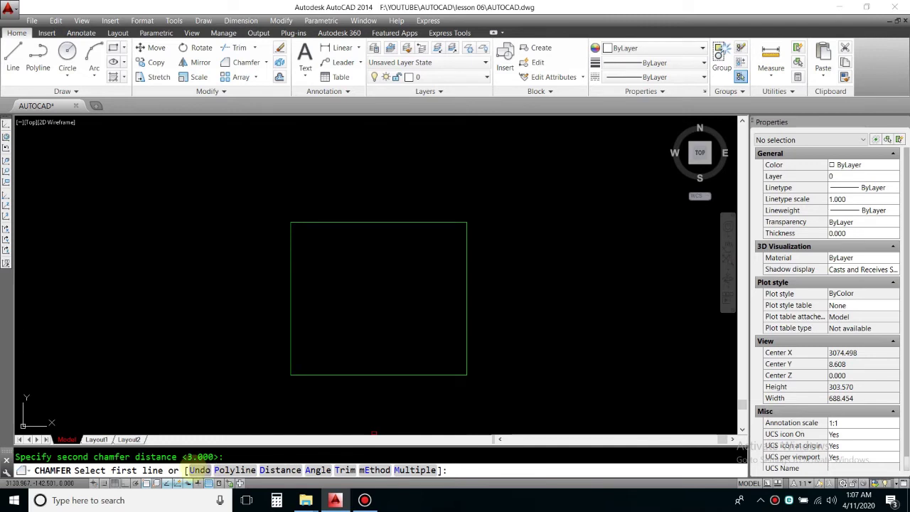
Chamfer the rectangle's top-left corner by picking its left edge and then its top edge
{"action": "left_click", "coordinate": [291, 285]}
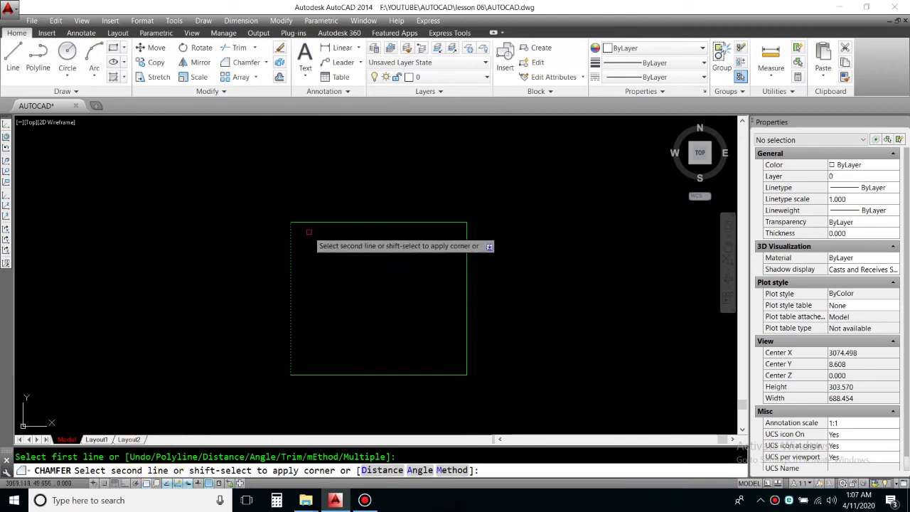
{"action": "scroll", "coordinate": [293, 223], "scroll_direction": "up", "scroll_amount": 4}
{"action": "scroll", "coordinate": [309, 217], "scroll_direction": "up", "scroll_amount": 4}
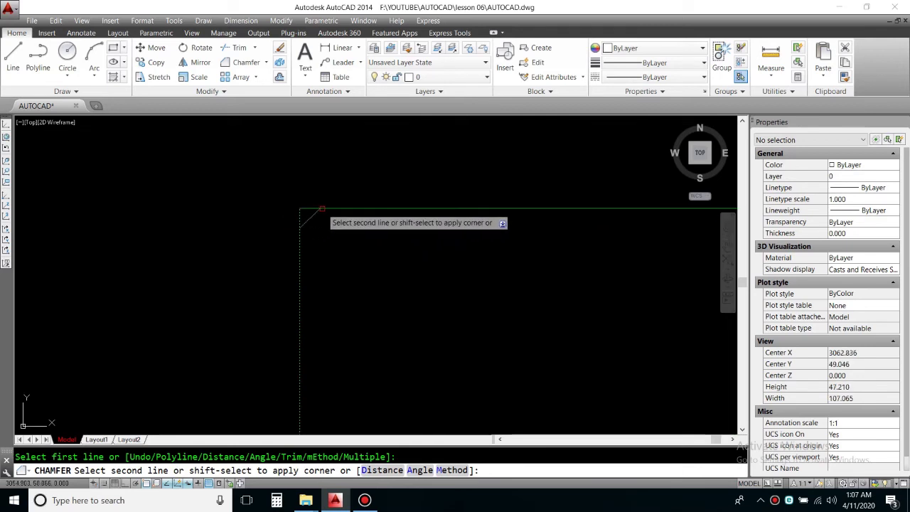
{"action": "scroll", "coordinate": [337, 208], "scroll_direction": "up", "scroll_amount": 2}
{"action": "scroll", "coordinate": [335, 205], "scroll_direction": "up", "scroll_amount": 2}
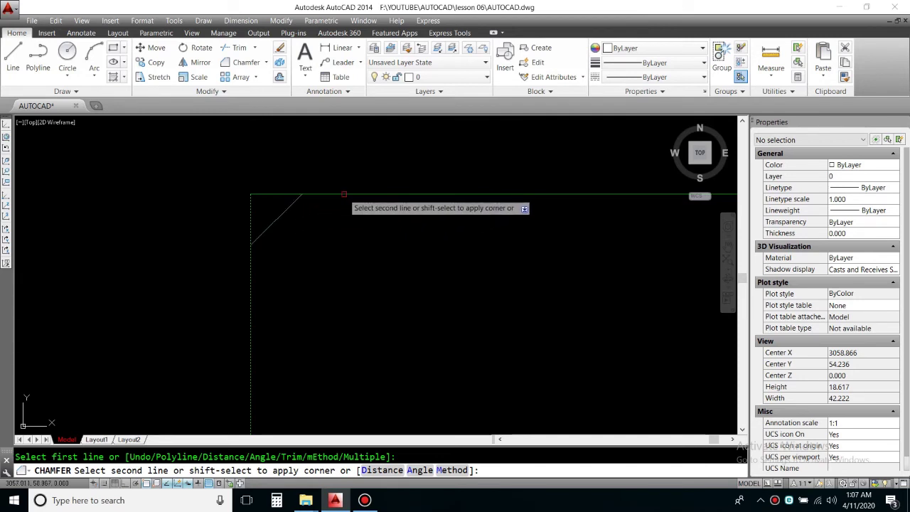
{"action": "left_click", "coordinate": [344, 193]}
{"action": "middle_click_drag", "start_coordinate": [314, 163], "coordinate": [334, 199]}
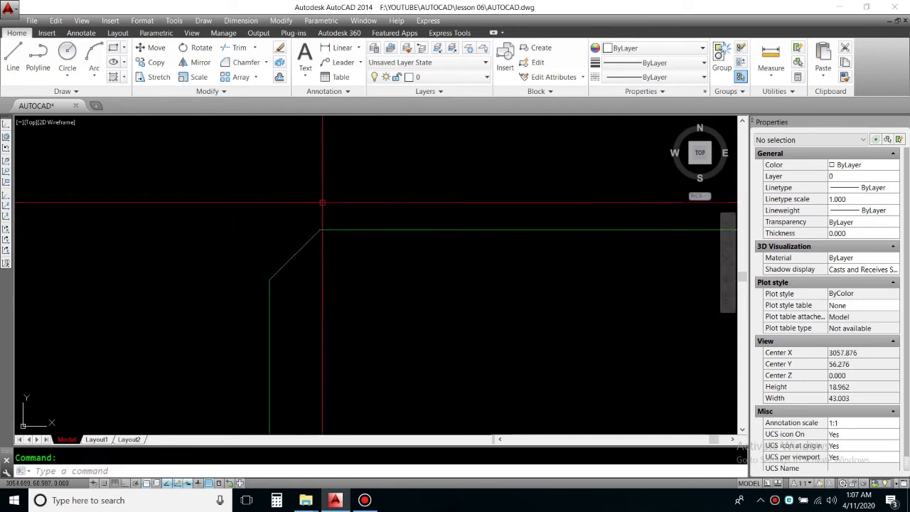
{"action": "scroll", "coordinate": [334, 229], "scroll_direction": "down", "scroll_amount": 5}
{"action": "scroll", "coordinate": [349, 239], "scroll_direction": "down", "scroll_amount": 5}
{"action": "scroll", "coordinate": [347, 251], "scroll_direction": "down", "scroll_amount": 5}
{"action": "scroll", "coordinate": [346, 250], "scroll_direction": "up", "scroll_amount": 8}
{"action": "scroll", "coordinate": [316, 250], "scroll_direction": "up", "scroll_amount": 4}
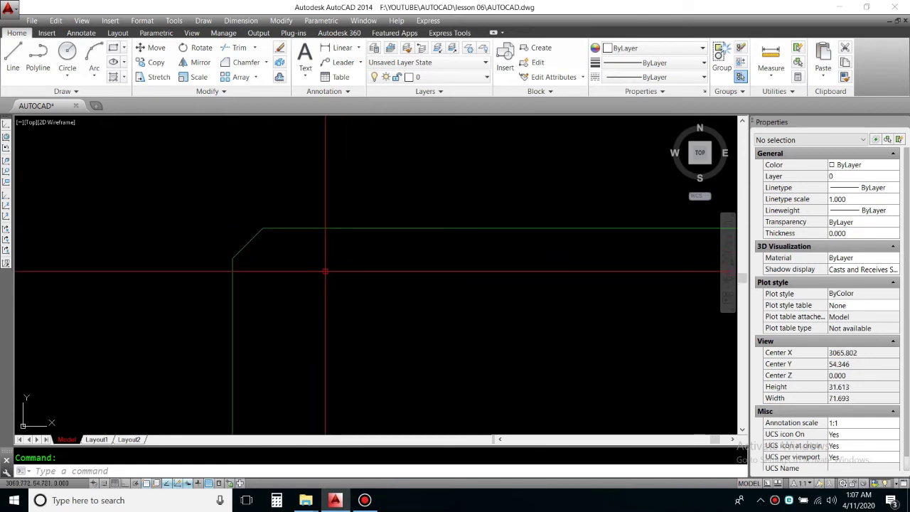
Undo the 3-unit chamfer and rerun CHAMFER with both distances set to 7
{"action": "key", "text": "ctrl+z"}
{"action": "key", "text": "ctrl+z"}
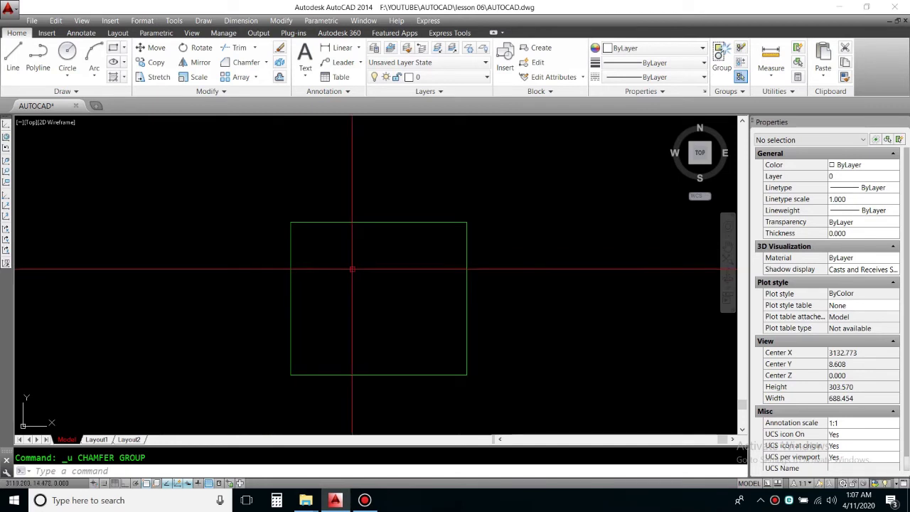
{"action": "left_click", "coordinate": [246, 62]}
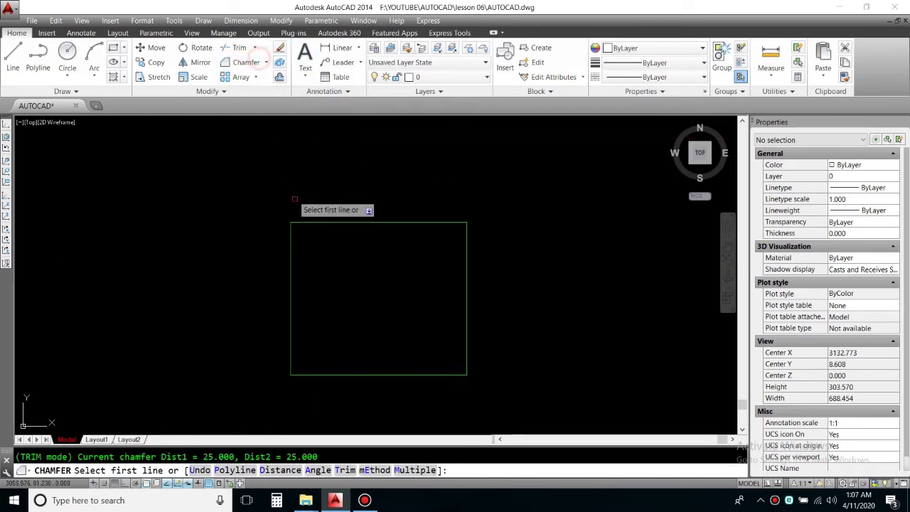
{"action": "type", "text": "D"}
{"action": "key", "text": "Return"}
{"action": "type", "text": "7"}
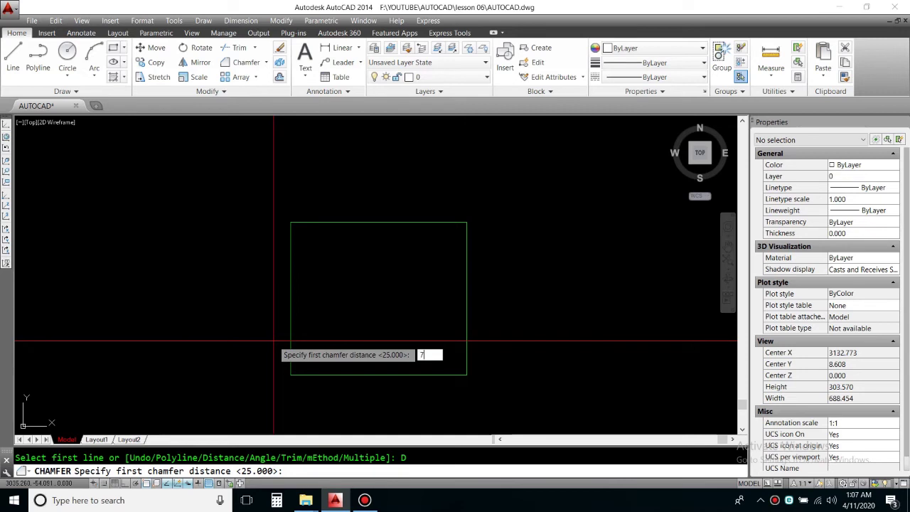
{"action": "key", "text": "Return"}
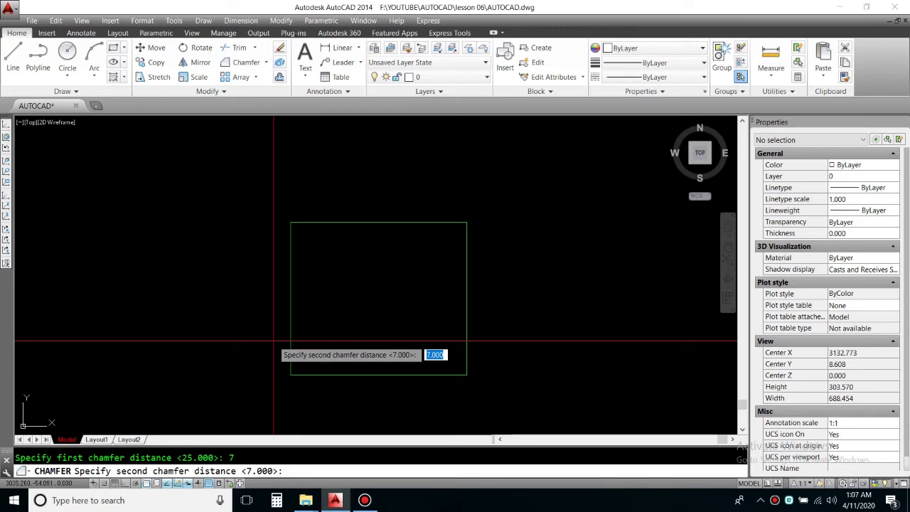
{"action": "key", "text": "Return"}
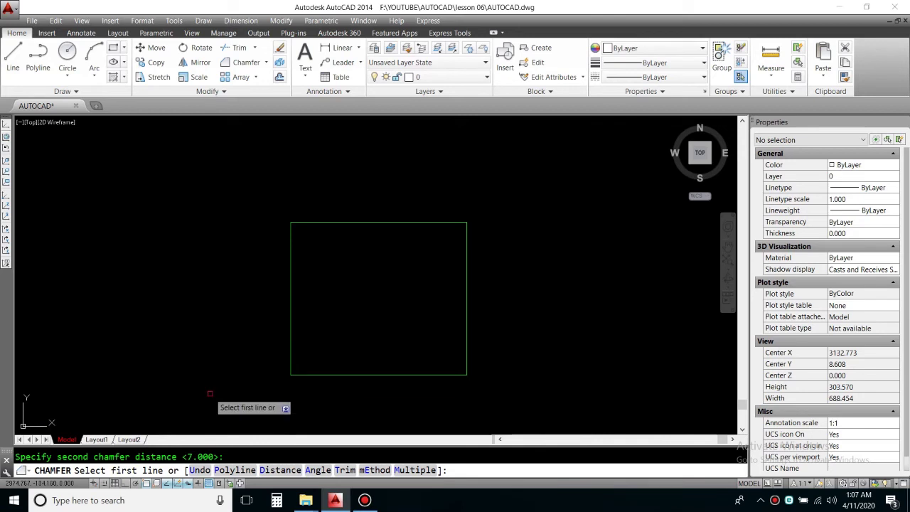
Chamfer the top-left corner at 7 by picking the left and top edges
{"action": "left_click", "coordinate": [291, 284]}
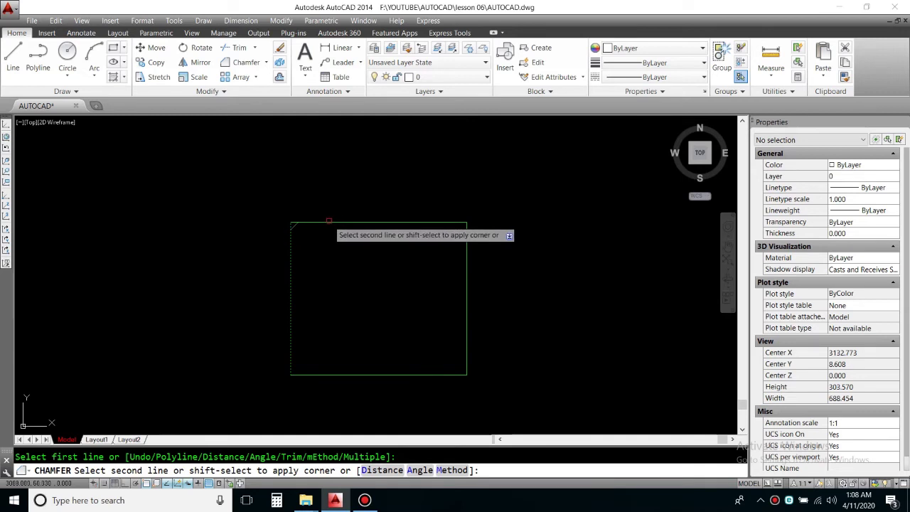
{"action": "scroll", "coordinate": [328, 225], "scroll_direction": "up", "scroll_amount": 4}
{"action": "scroll", "coordinate": [284, 219], "scroll_direction": "up", "scroll_amount": 1}
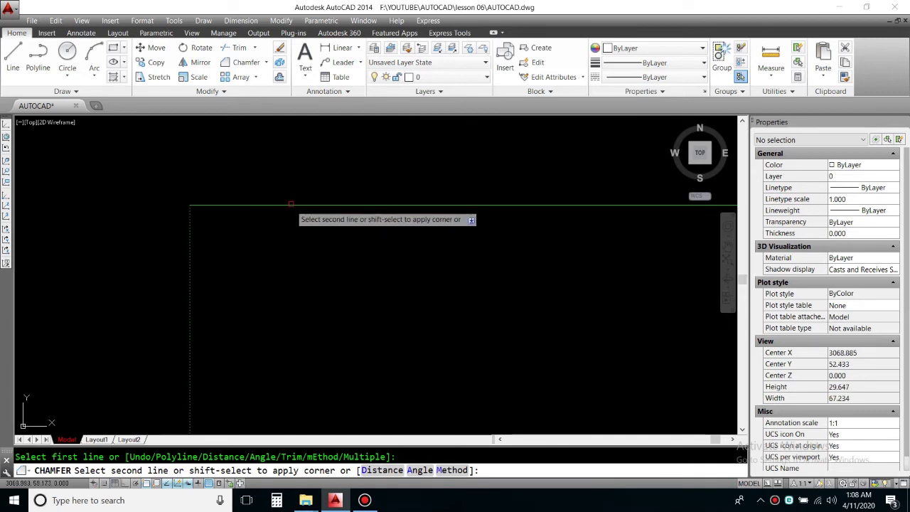
{"action": "scroll", "coordinate": [297, 206], "scroll_direction": "up", "scroll_amount": 4}
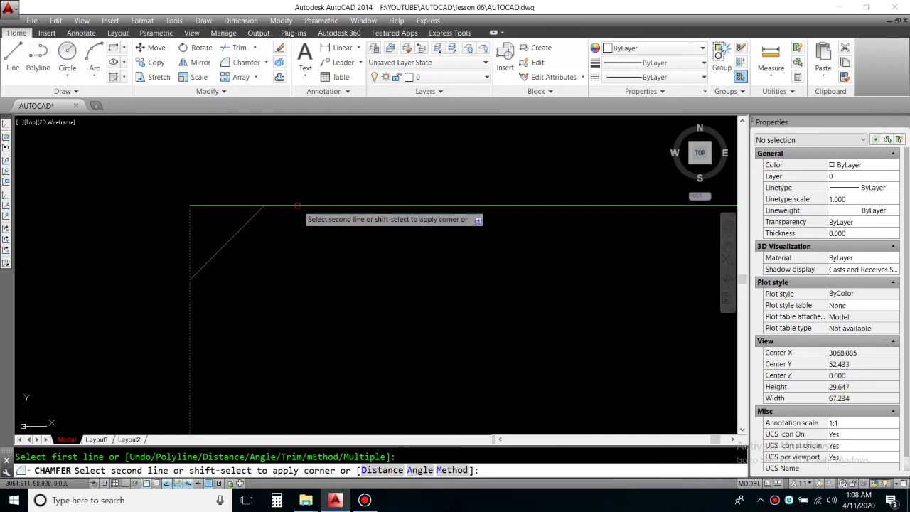
{"action": "scroll", "coordinate": [270, 206], "scroll_direction": "up", "scroll_amount": 1}
{"action": "scroll", "coordinate": [412, 204], "scroll_direction": "up", "scroll_amount": 1}
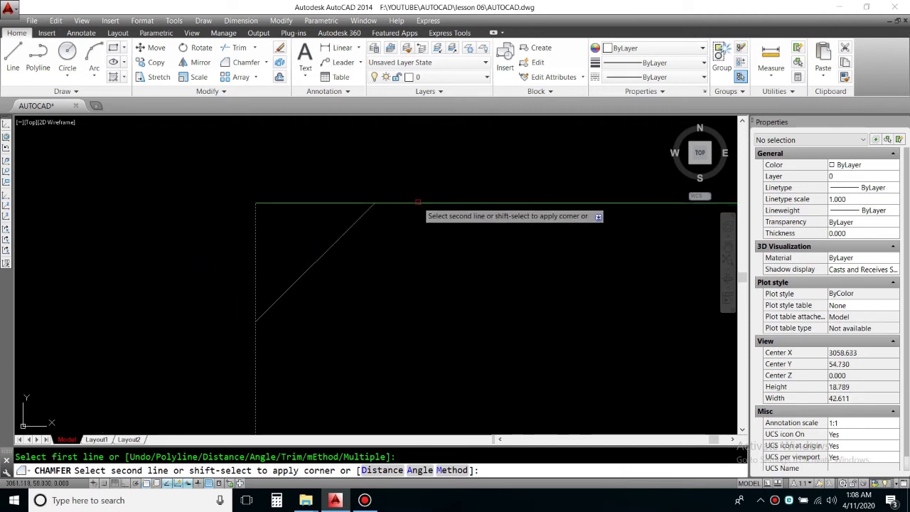
{"action": "left_click", "coordinate": [418, 203]}
{"action": "scroll", "coordinate": [370, 224], "scroll_direction": "down", "scroll_amount": 6}
{"action": "scroll", "coordinate": [367, 220], "scroll_direction": "down", "scroll_amount": 5}
{"action": "scroll", "coordinate": [370, 222], "scroll_direction": "up", "scroll_amount": 4}
{"action": "scroll", "coordinate": [373, 226], "scroll_direction": "down", "scroll_amount": 4}
{"action": "scroll", "coordinate": [373, 225], "scroll_direction": "up", "scroll_amount": 4}
{"action": "scroll", "coordinate": [368, 222], "scroll_direction": "up", "scroll_amount": 3}
{"action": "scroll", "coordinate": [356, 249], "scroll_direction": "up", "scroll_amount": 3}
{"action": "scroll", "coordinate": [354, 249], "scroll_direction": "down", "scroll_amount": 1}
{"action": "scroll", "coordinate": [353, 235], "scroll_direction": "down", "scroll_amount": 1}
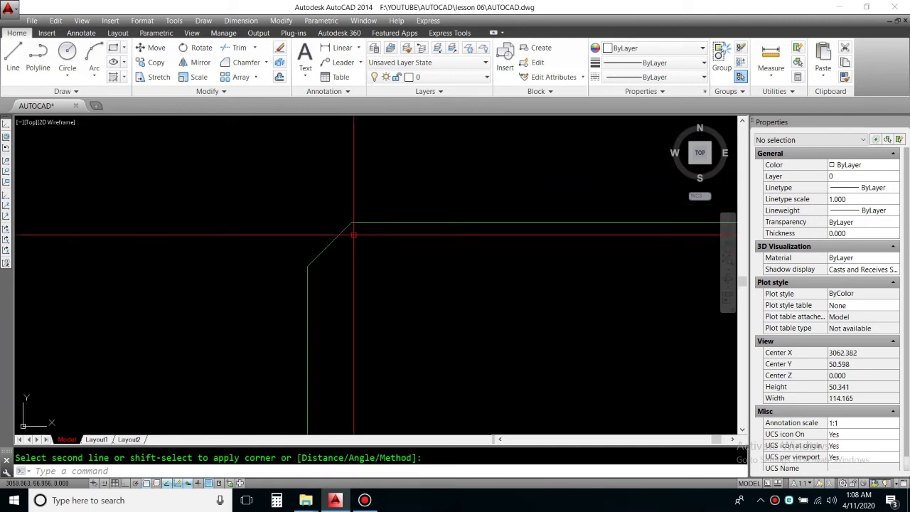
{"action": "scroll", "coordinate": [348, 253], "scroll_direction": "down", "scroll_amount": 2}
{"action": "middle_click_drag", "start_coordinate": [492, 353], "coordinate": [456, 293]}
{"action": "type", "text": "F"}
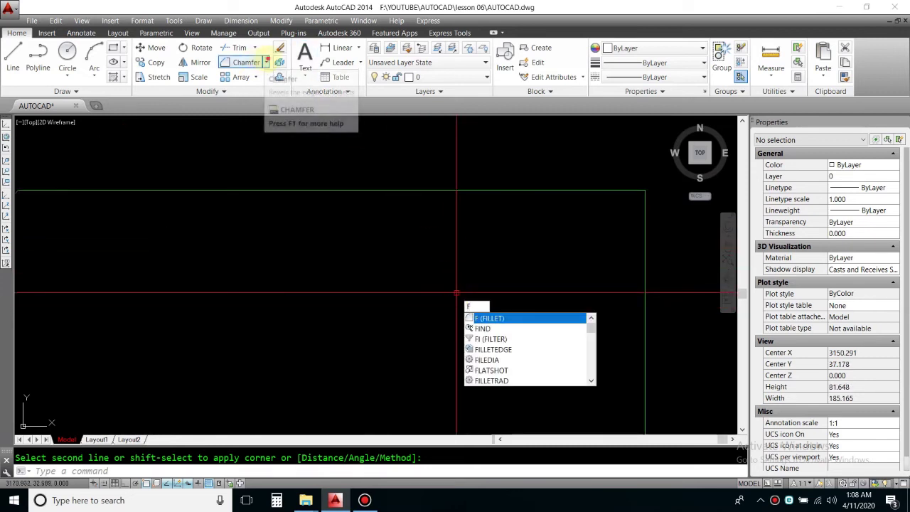
{"action": "left_click", "coordinate": [372, 199]}
Chamfer the rectangle's top-right corner with 25-by-25 distances using the right and top edges
{"action": "scroll", "coordinate": [448, 262], "scroll_direction": "down", "scroll_amount": 6}
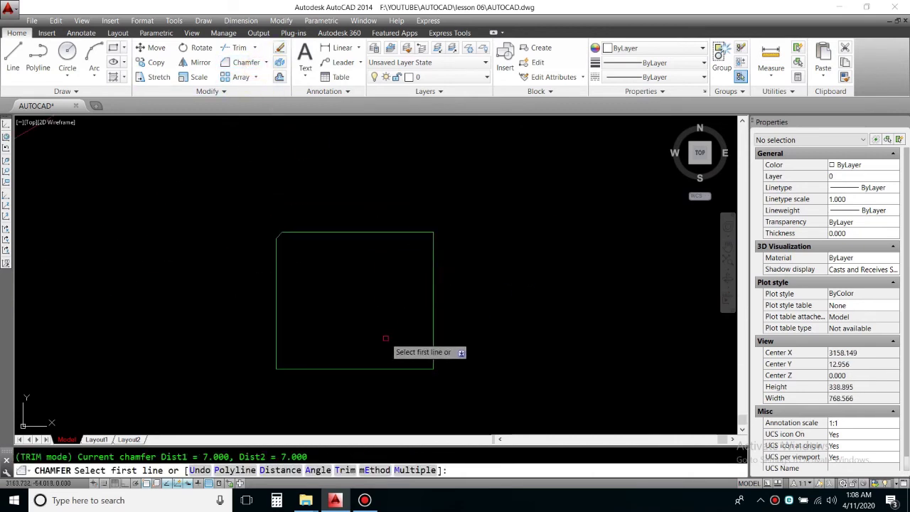
{"action": "left_click", "coordinate": [280, 470]}
{"action": "type", "text": "25"}
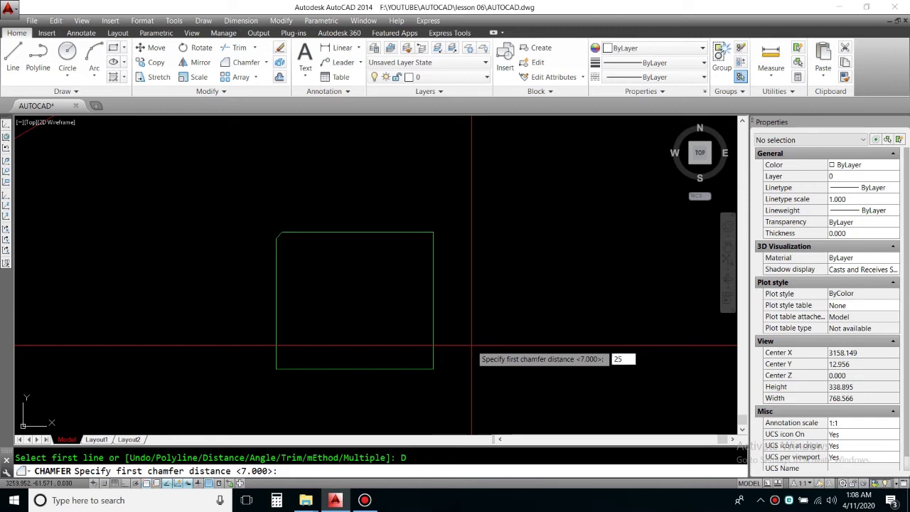
{"action": "key", "text": "Return"}
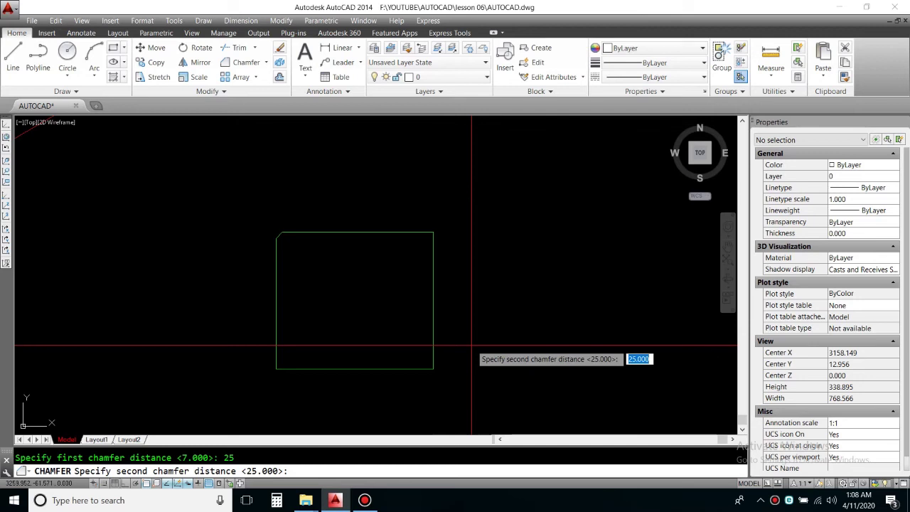
{"action": "key", "text": "Return"}
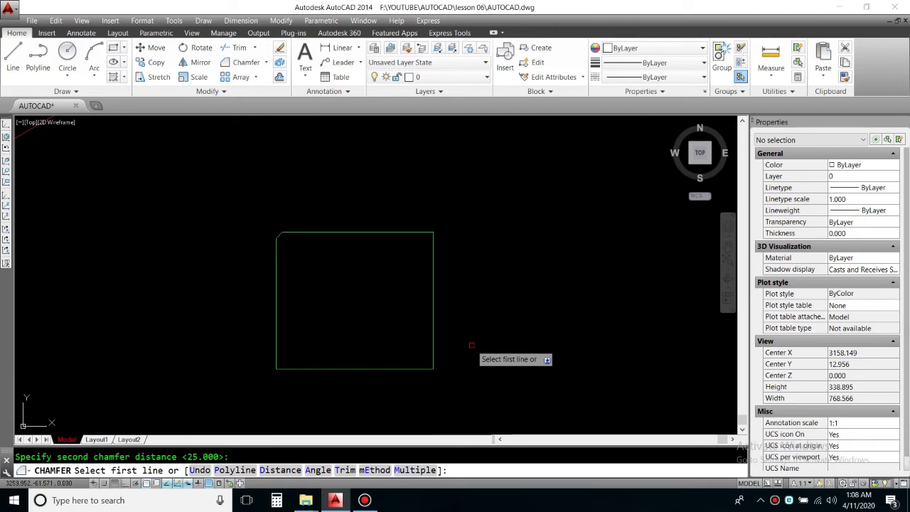
{"action": "left_click", "coordinate": [431, 324]}
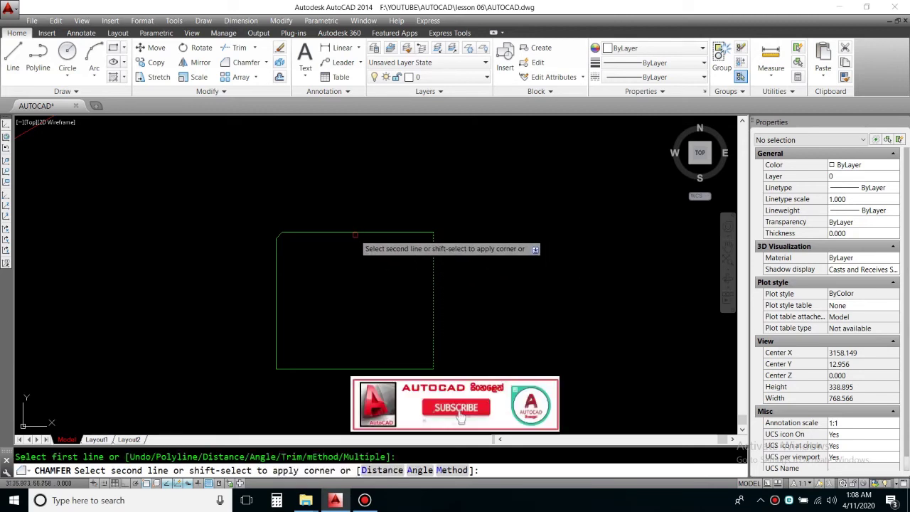
{"action": "scroll", "coordinate": [391, 240], "scroll_direction": "down", "scroll_amount": 3}
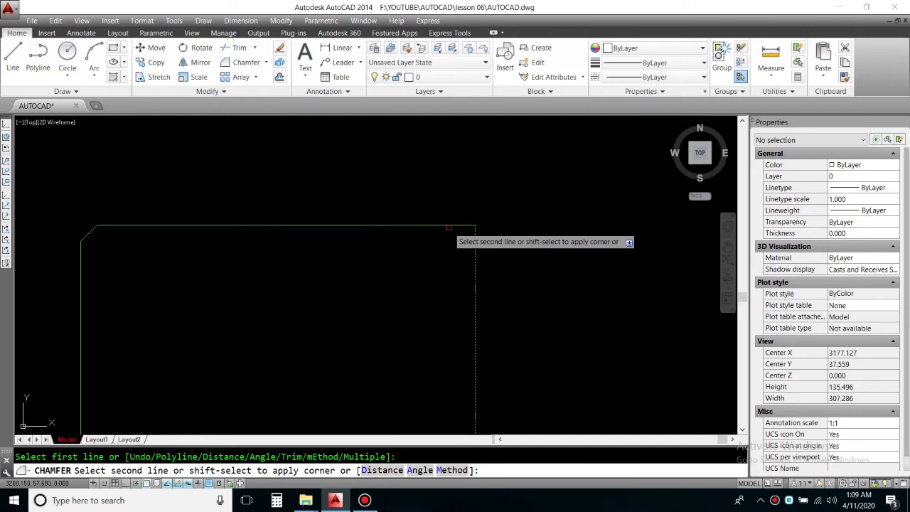
{"action": "left_click", "coordinate": [451, 223]}
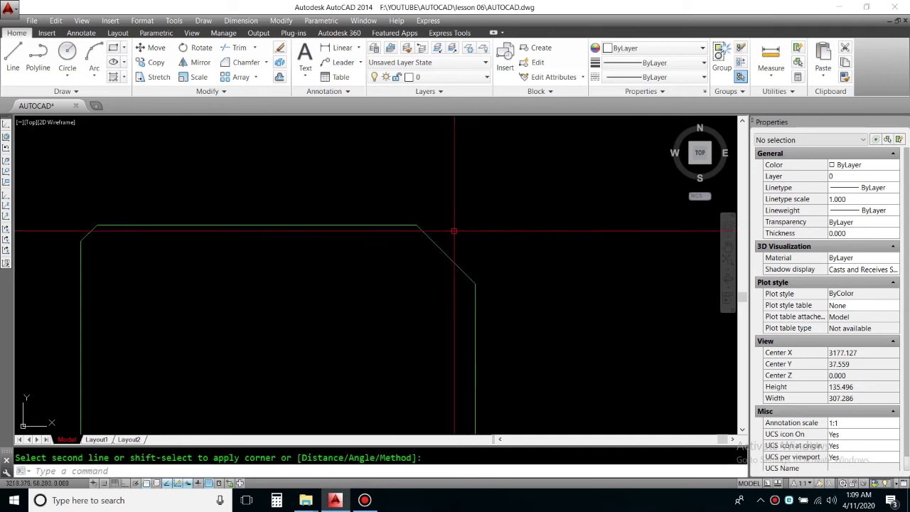
{"action": "scroll", "coordinate": [440, 284], "scroll_direction": "down", "scroll_amount": 1}
{"action": "scroll", "coordinate": [501, 278], "scroll_direction": "down", "scroll_amount": 3}
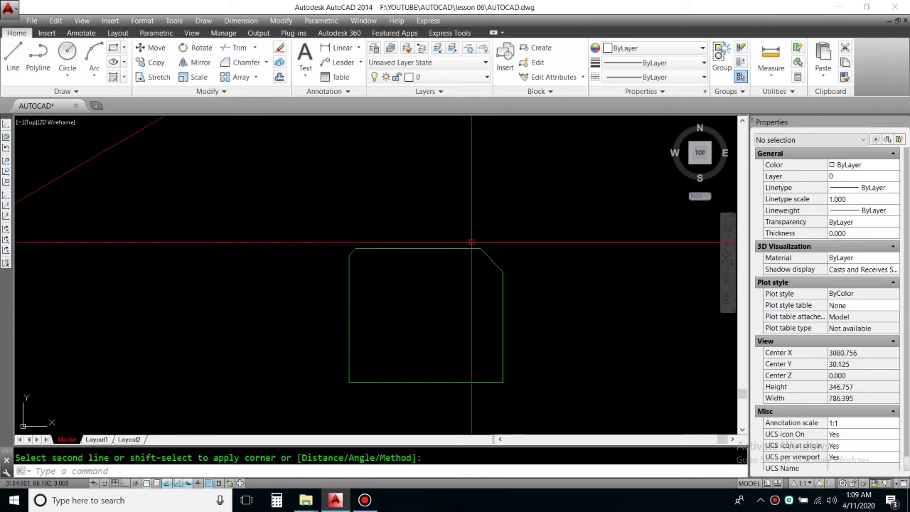
{"action": "middle_click_drag", "start_coordinate": [471, 278], "coordinate": [393, 274]}
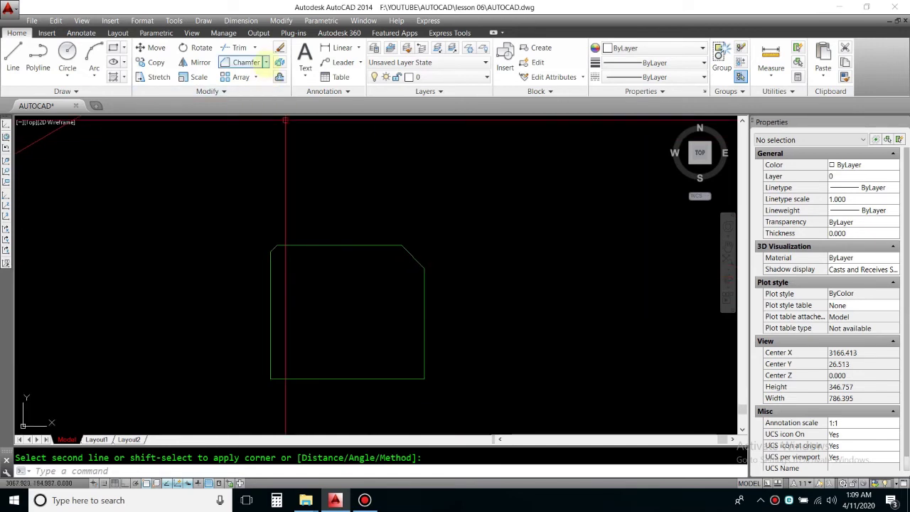
Look over the Chamfer flyout's Blend Curves option, then start a new line
{"action": "left_click", "coordinate": [265, 62]}
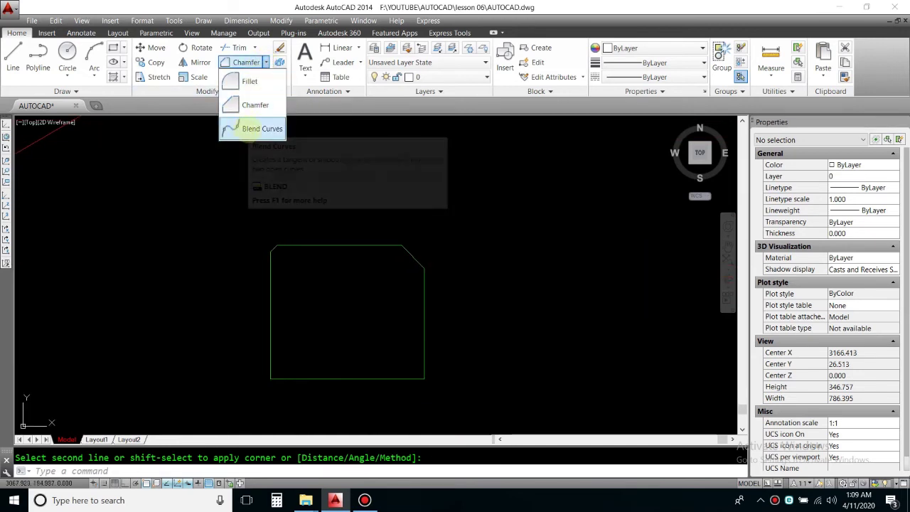
{"action": "mouse_move", "coordinate": [256, 128]}
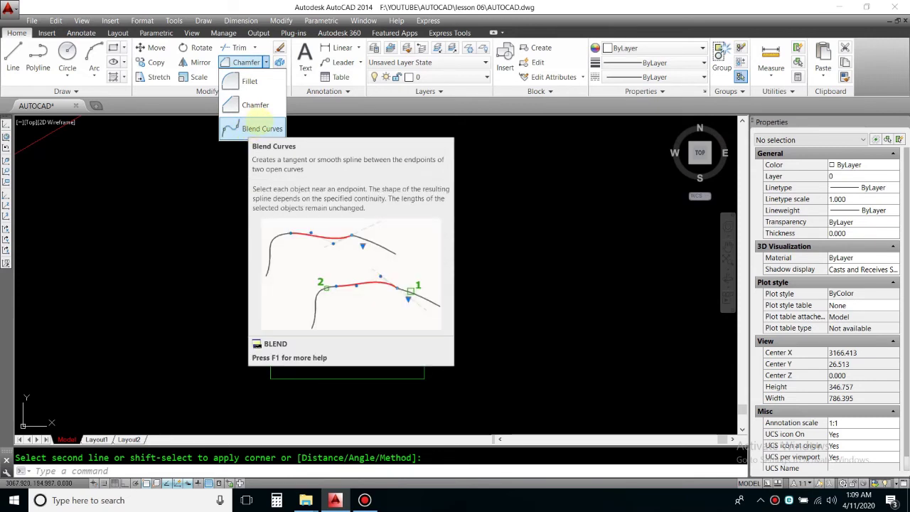
{"action": "left_click", "coordinate": [13, 57]}
{"action": "middle_click_drag", "start_coordinate": [447, 308], "coordinate": [239, 294]}
With Ortho on, draw a vertical line to the right of the rectangle
{"action": "left_click", "coordinate": [391, 242]}
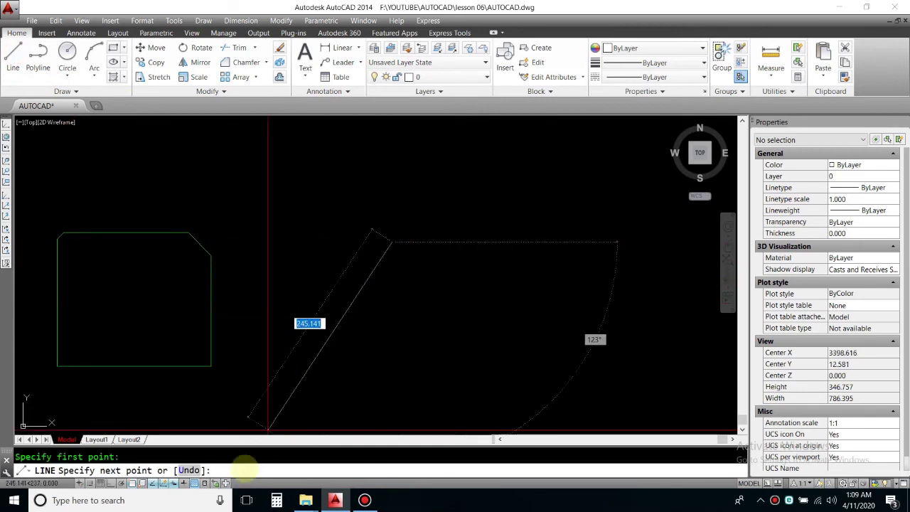
{"action": "left_click", "coordinate": [132, 482]}
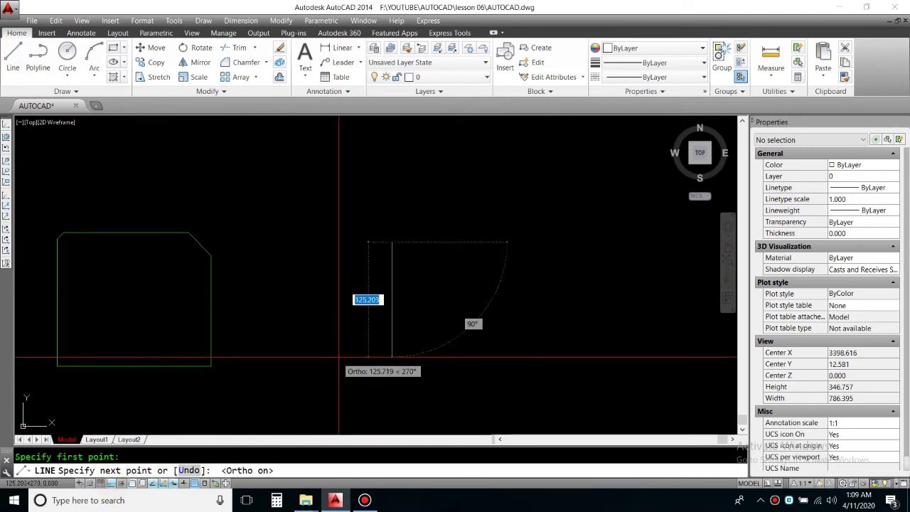
{"action": "left_click", "coordinate": [348, 373]}
{"action": "right_click", "coordinate": [475, 329]}
{"action": "left_click", "coordinate": [492, 345]}
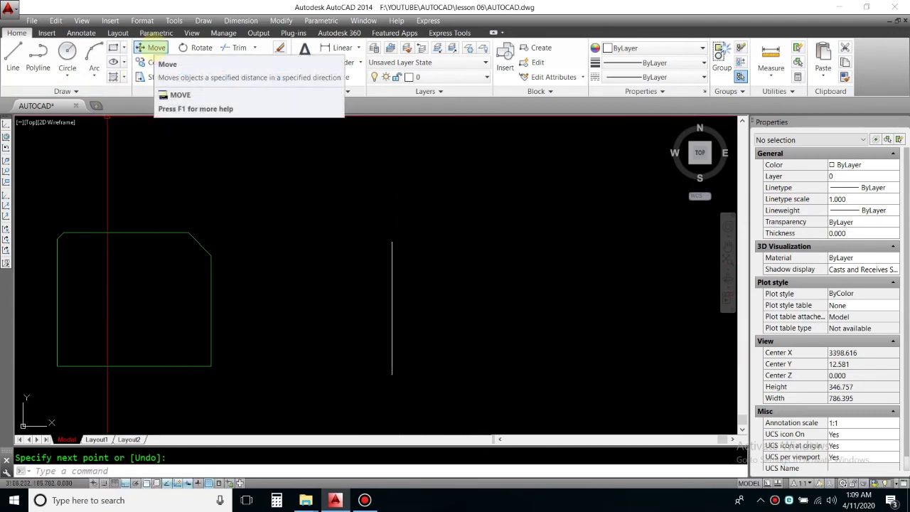
Draw a second vertical line higher up beside the first one
{"action": "left_click", "coordinate": [13, 57]}
{"action": "scroll", "coordinate": [389, 288], "scroll_direction": "up", "scroll_amount": 2}
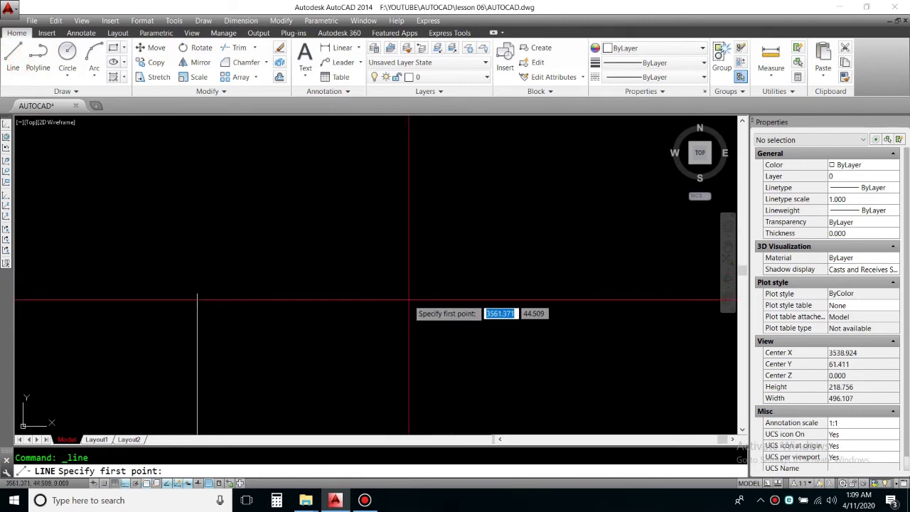
{"action": "left_click", "coordinate": [409, 299]}
{"action": "right_click", "coordinate": [429, 145]}
{"action": "left_click", "coordinate": [455, 152]}
{"action": "scroll", "coordinate": [443, 254], "scroll_direction": "down", "scroll_amount": 3}
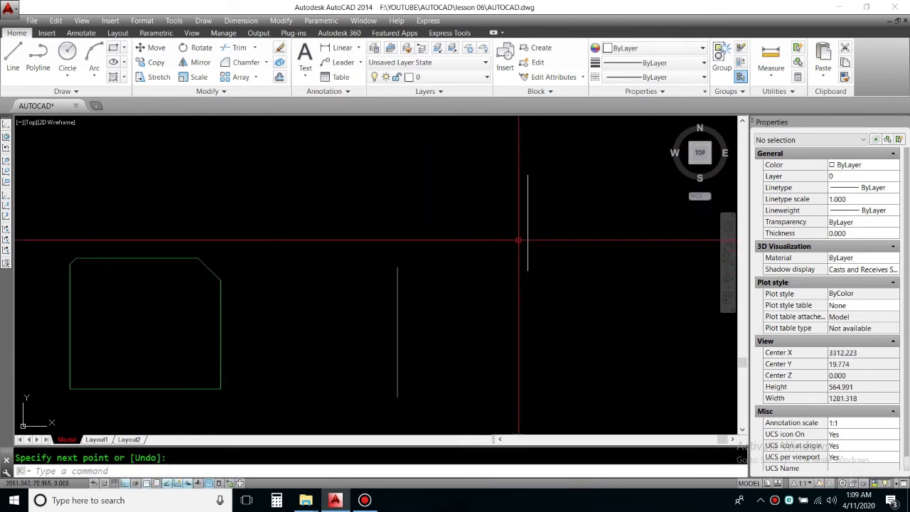
{"action": "left_click", "coordinate": [527, 206]}
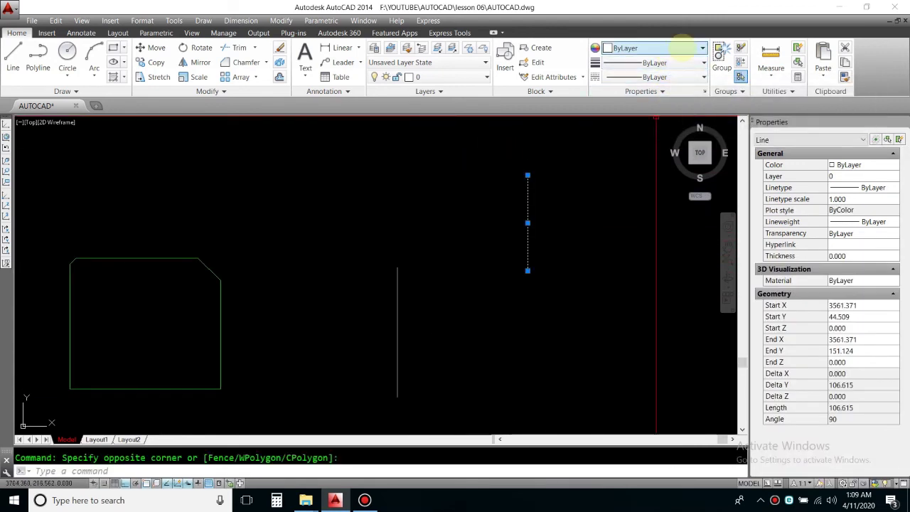
Set the upper vertical line's colour to Cyan
{"action": "left_click", "coordinate": [679, 48]}
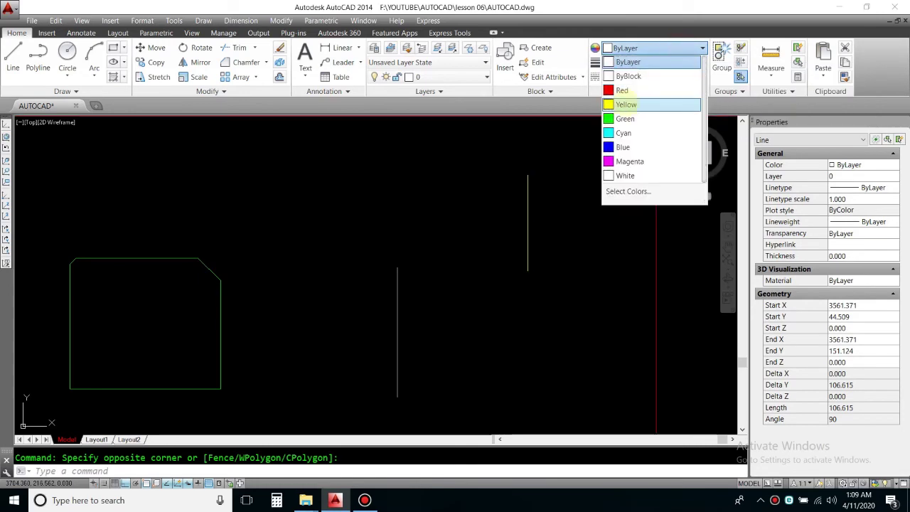
{"action": "left_click", "coordinate": [623, 130]}
{"action": "middle_click_drag", "start_coordinate": [521, 201], "coordinate": [599, 170]}
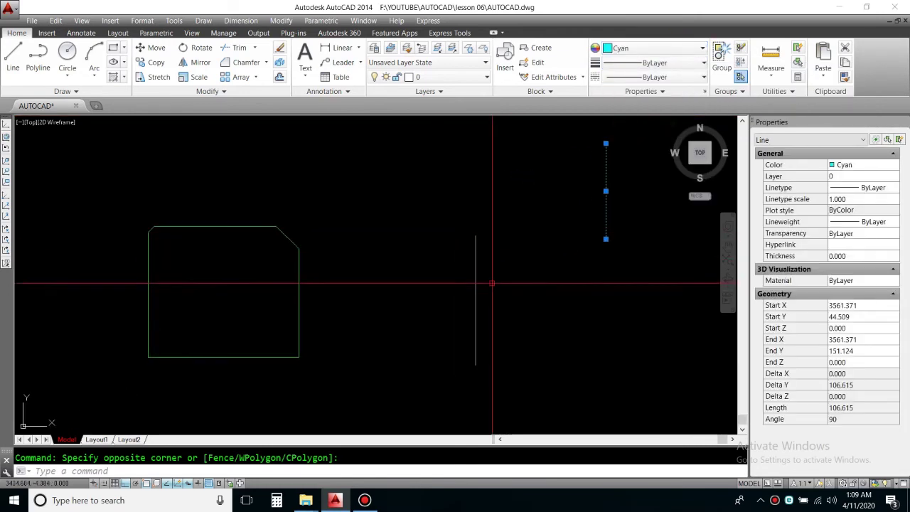
{"action": "key", "text": "Escape"}
Set the lower vertical line's colour to Red
{"action": "left_click", "coordinate": [476, 259]}
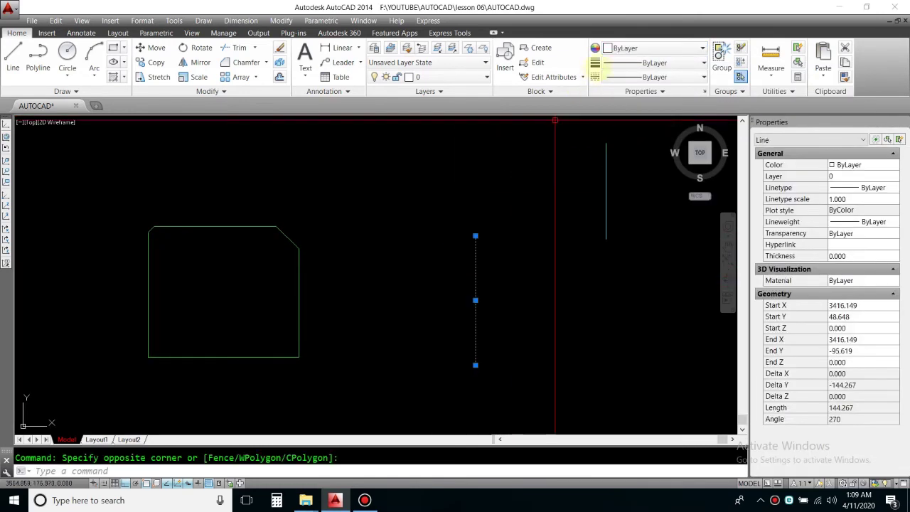
{"action": "left_click", "coordinate": [655, 48]}
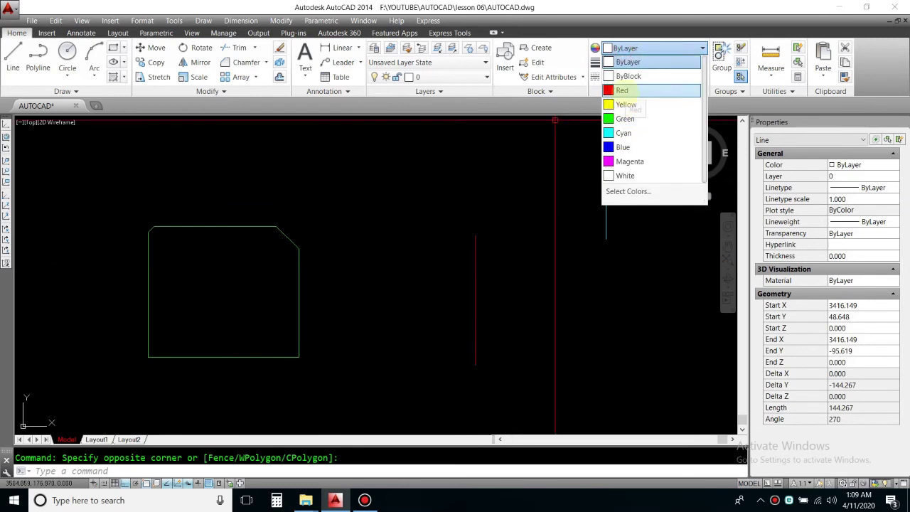
{"action": "left_click", "coordinate": [625, 91]}
{"action": "key", "text": "Escape"}
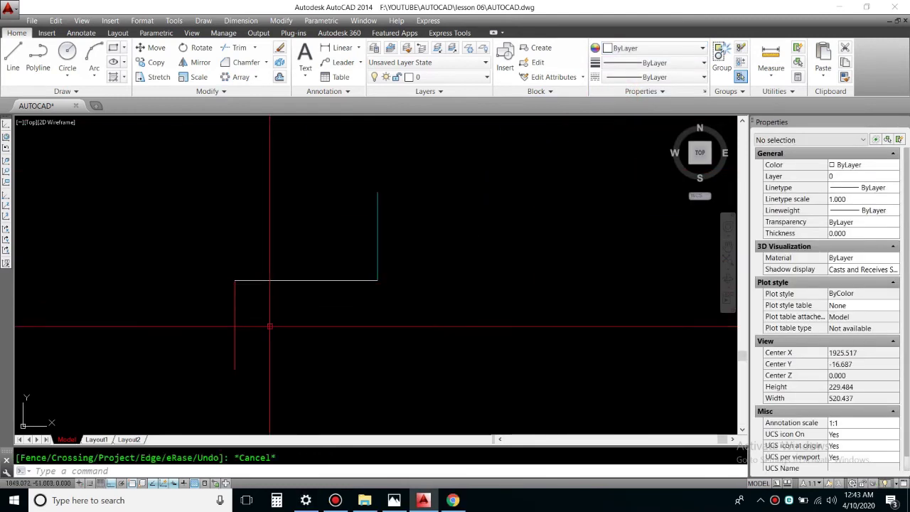
{"action": "key", "text": "Escape"}
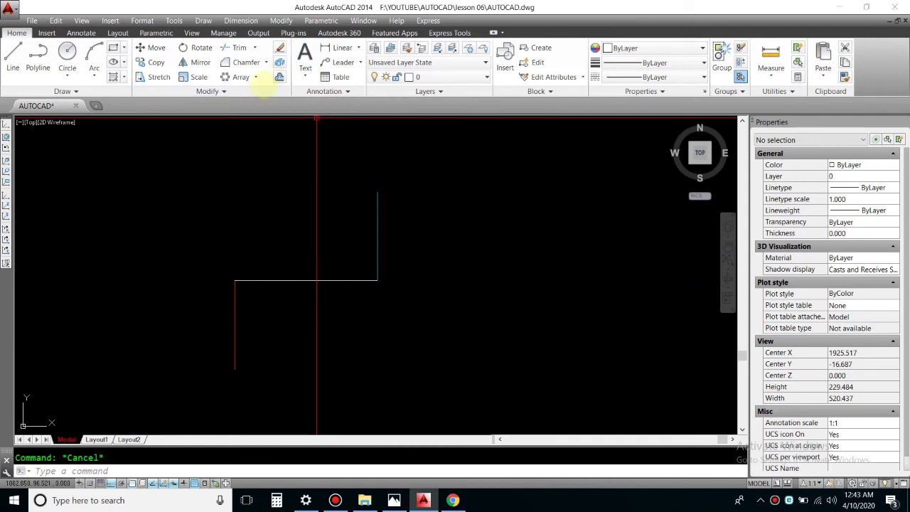
Join the red line's top end to the cyan line's bottom end with Blend Curves
{"action": "left_click", "coordinate": [265, 62]}
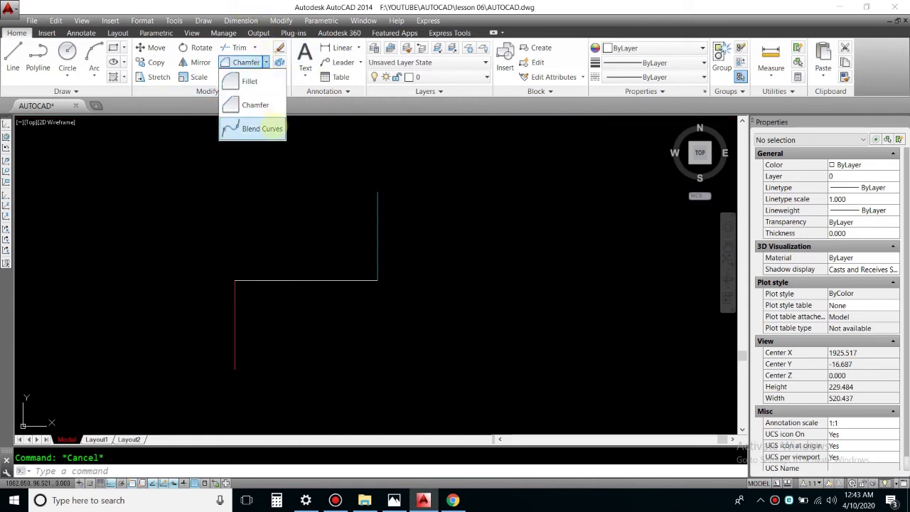
{"action": "left_click", "coordinate": [280, 129]}
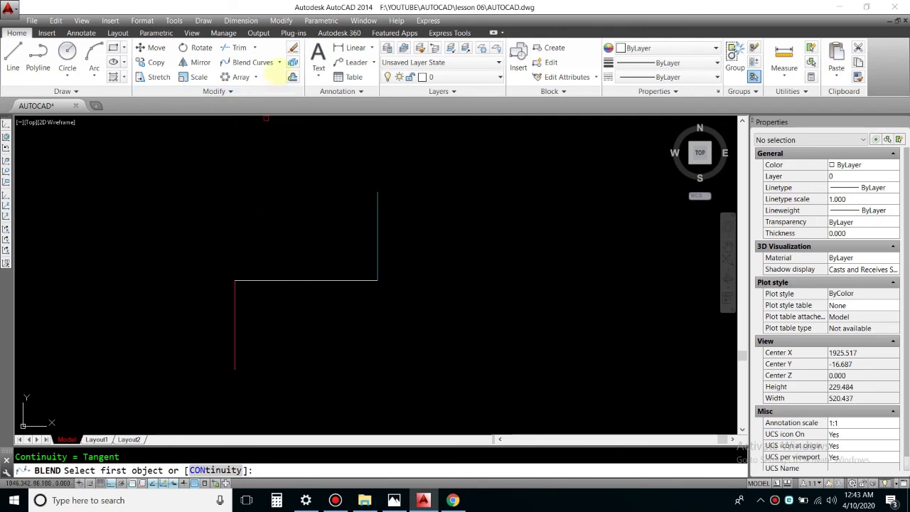
{"action": "left_click", "coordinate": [280, 62]}
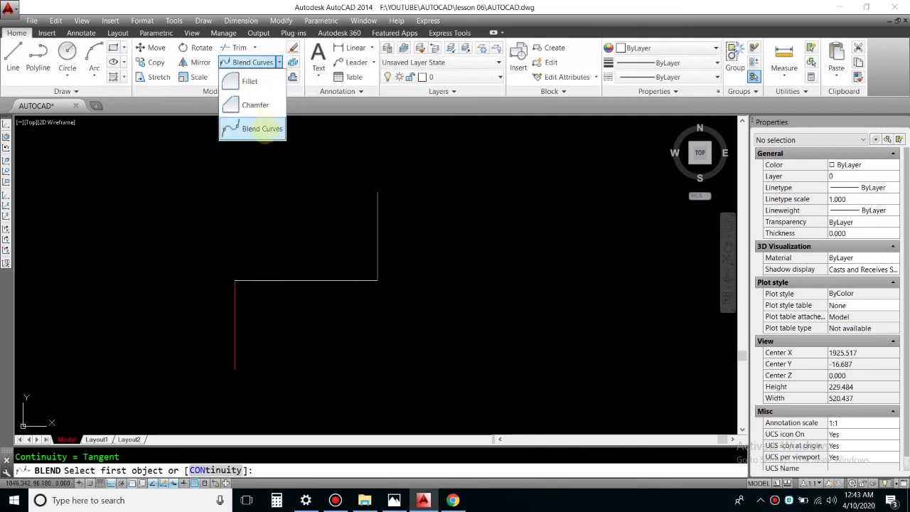
{"action": "left_click", "coordinate": [264, 134]}
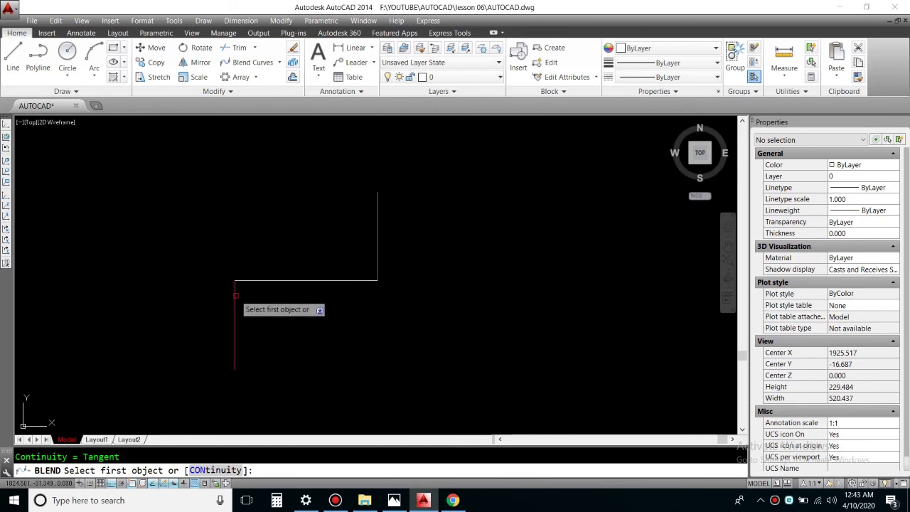
{"action": "left_click", "coordinate": [235, 296]}
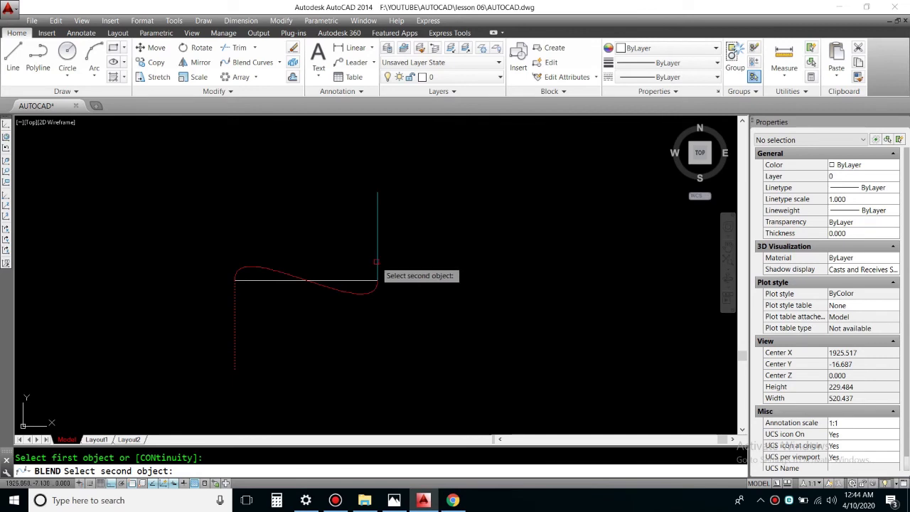
{"action": "key", "text": "Escape"}
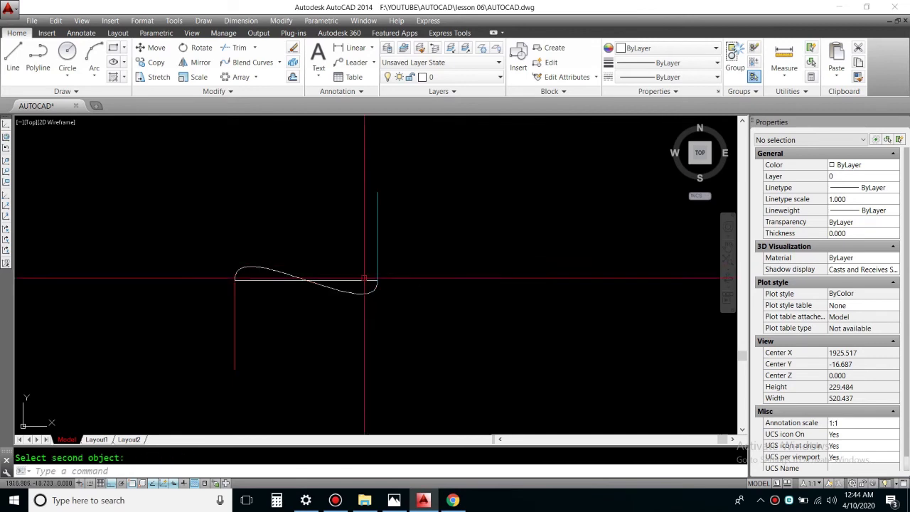
Delete the horizontal line beneath the curve
{"action": "key", "text": "Escape"}
{"action": "left_click", "coordinate": [361, 279]}
{"action": "key", "text": "Delete"}
{"action": "scroll", "coordinate": [338, 283], "scroll_direction": "up", "scroll_amount": 1}
{"action": "scroll", "coordinate": [337, 283], "scroll_direction": "up", "scroll_amount": 1}
Reshape the spline by moving its lower control point down and its upper-left control point up
{"action": "left_click", "coordinate": [350, 301]}
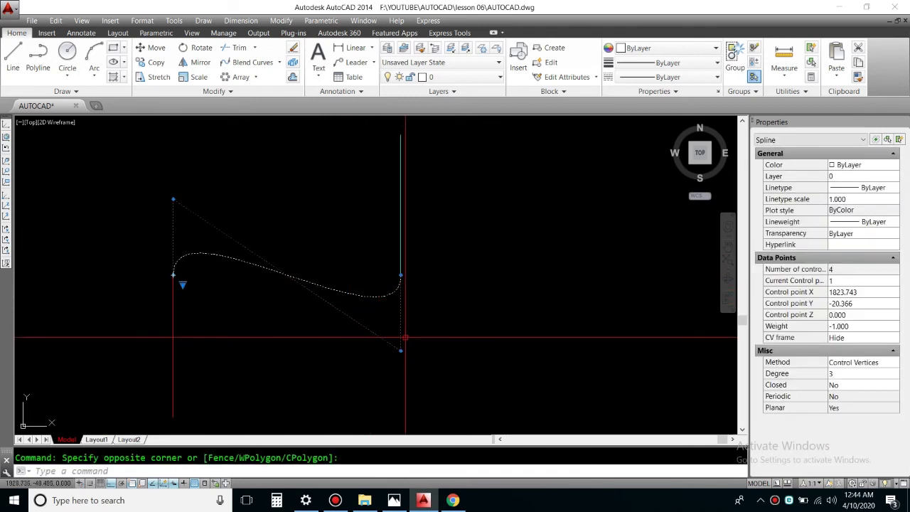
{"action": "left_click", "coordinate": [400, 349]}
{"action": "left_click", "coordinate": [400, 387]}
{"action": "middle_click_drag", "start_coordinate": [398, 306], "coordinate": [467, 327]}
{"action": "left_click", "coordinate": [242, 221]}
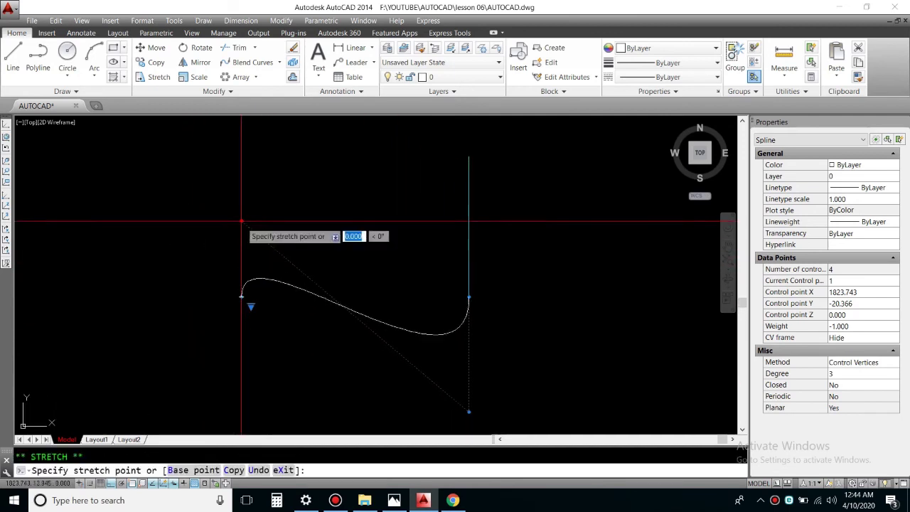
{"action": "left_click", "coordinate": [243, 155]}
{"action": "key", "text": "Escape"}
{"action": "scroll", "coordinate": [341, 330], "scroll_direction": "down", "scroll_amount": 3}
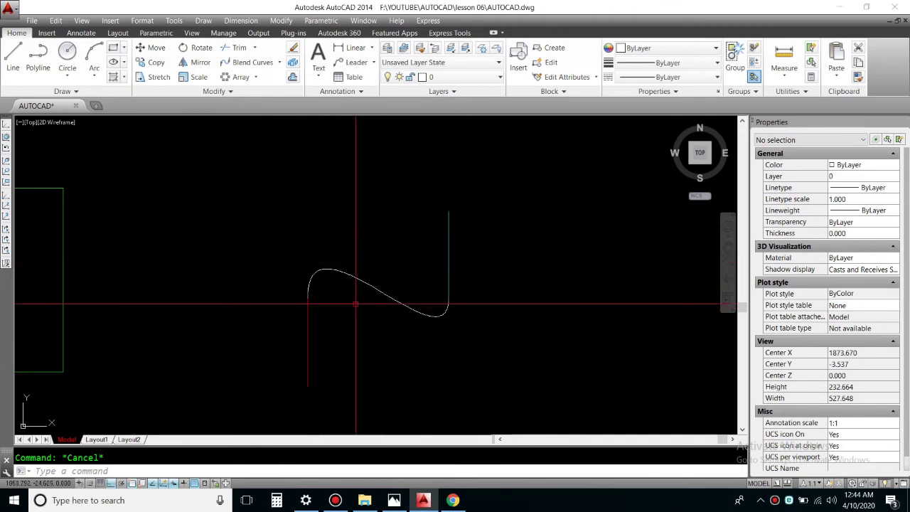
Reselect and deselect the spline, then switch to the series title image
{"action": "left_click", "coordinate": [364, 284]}
{"action": "left_click", "coordinate": [364, 302]}
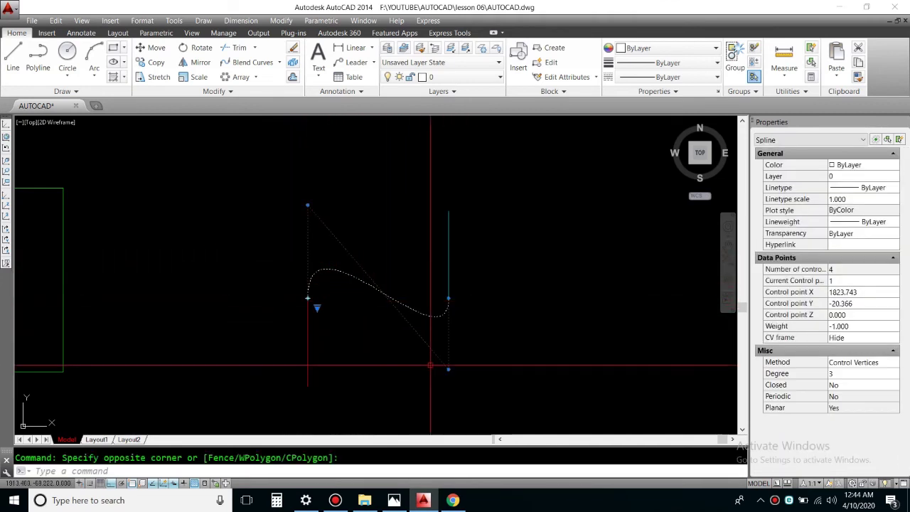
{"action": "key", "text": "Escape"}
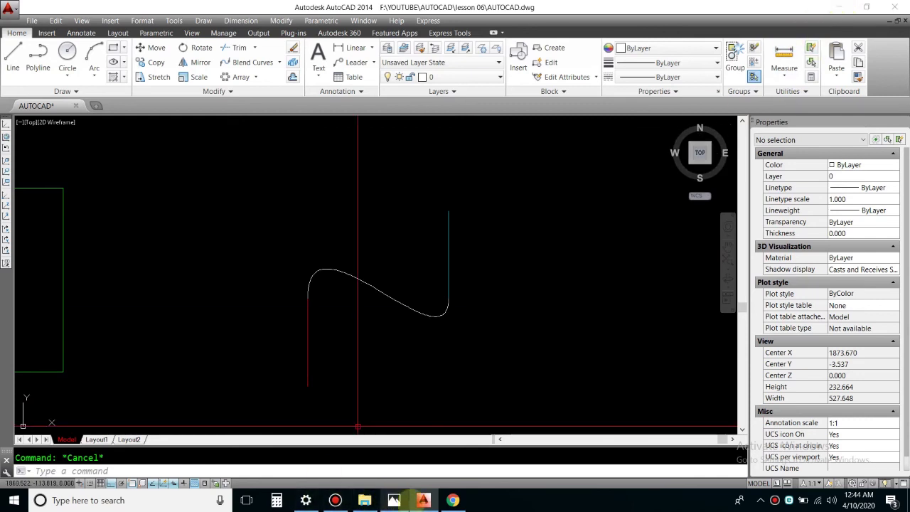
{"action": "left_click", "coordinate": [395, 499]}
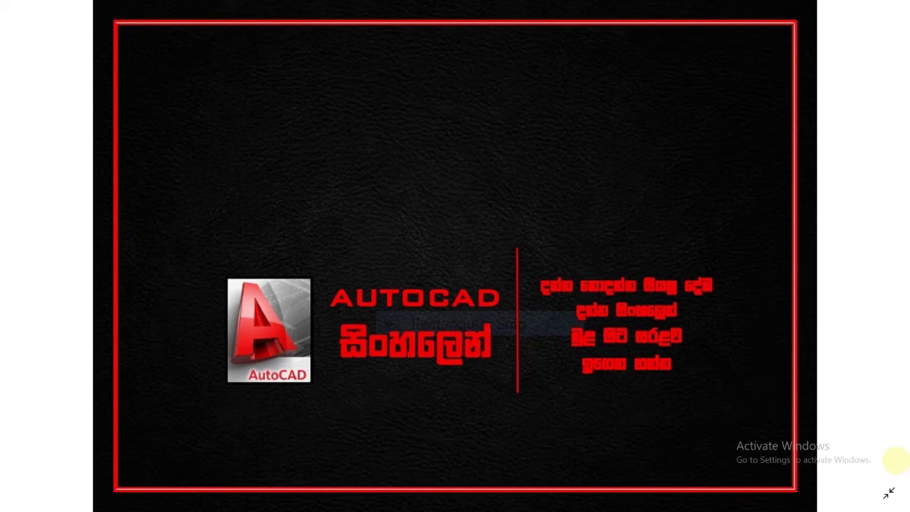
Exit and re-enter full-screen view of overview.jpg in Photos
{"action": "key", "text": "Escape"}
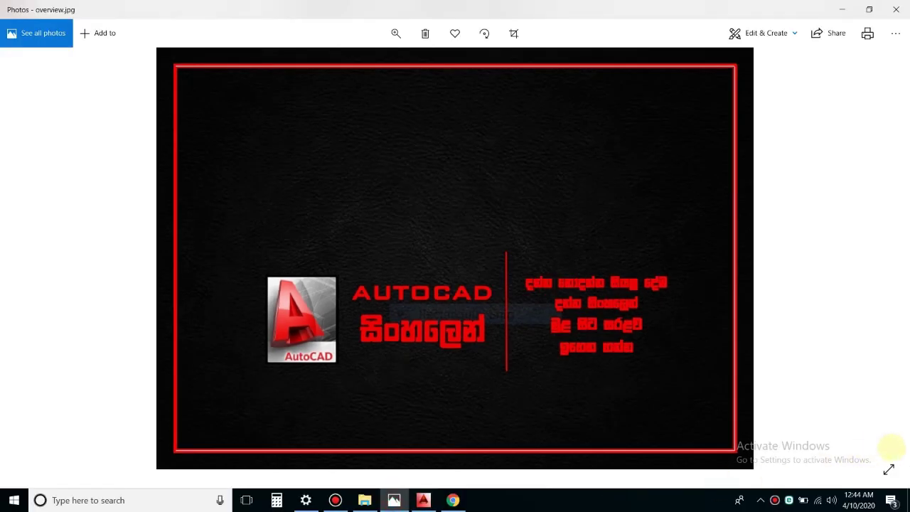
{"action": "left_click", "coordinate": [888, 467]}
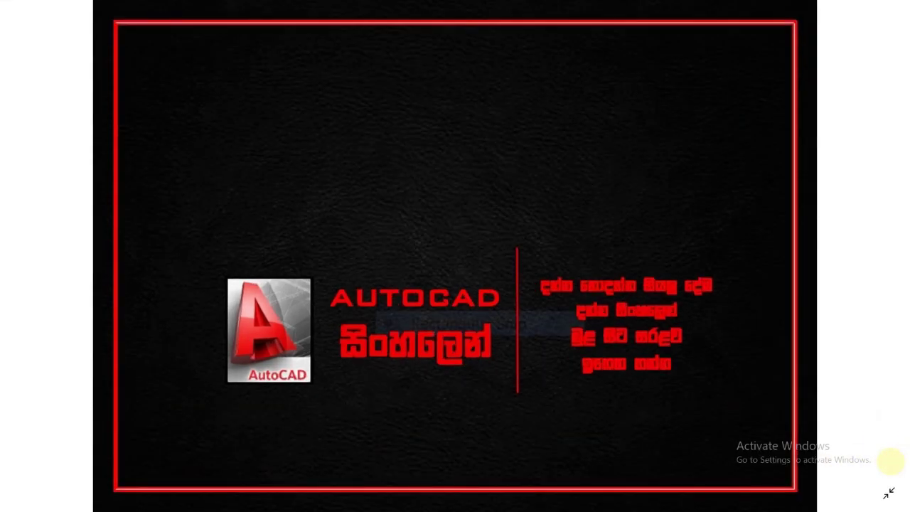